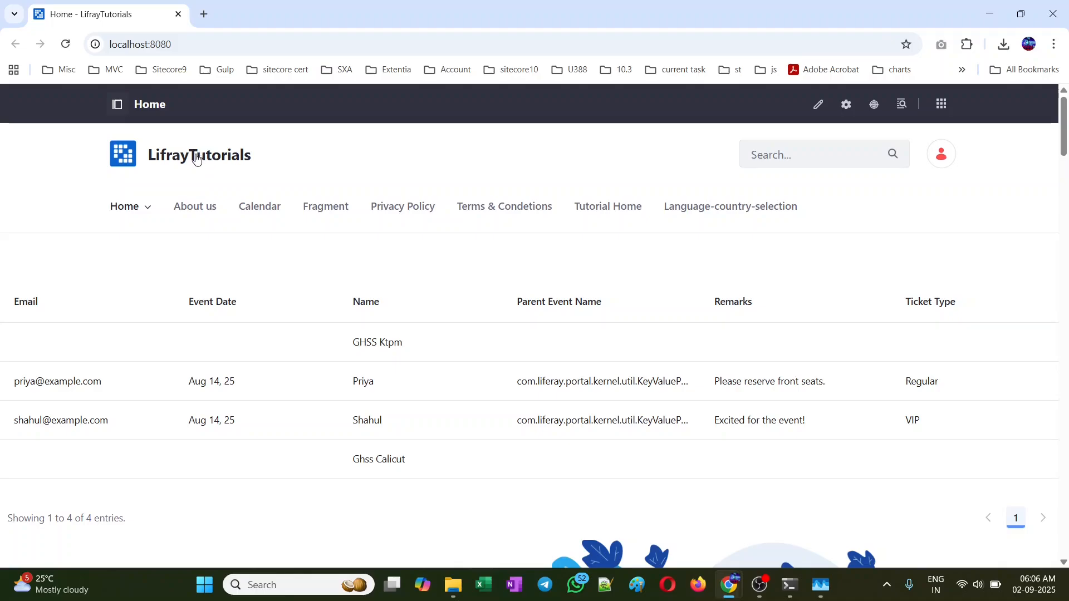
Open the Home page for editing and search the fragments for "sli".
left_click(819, 106)
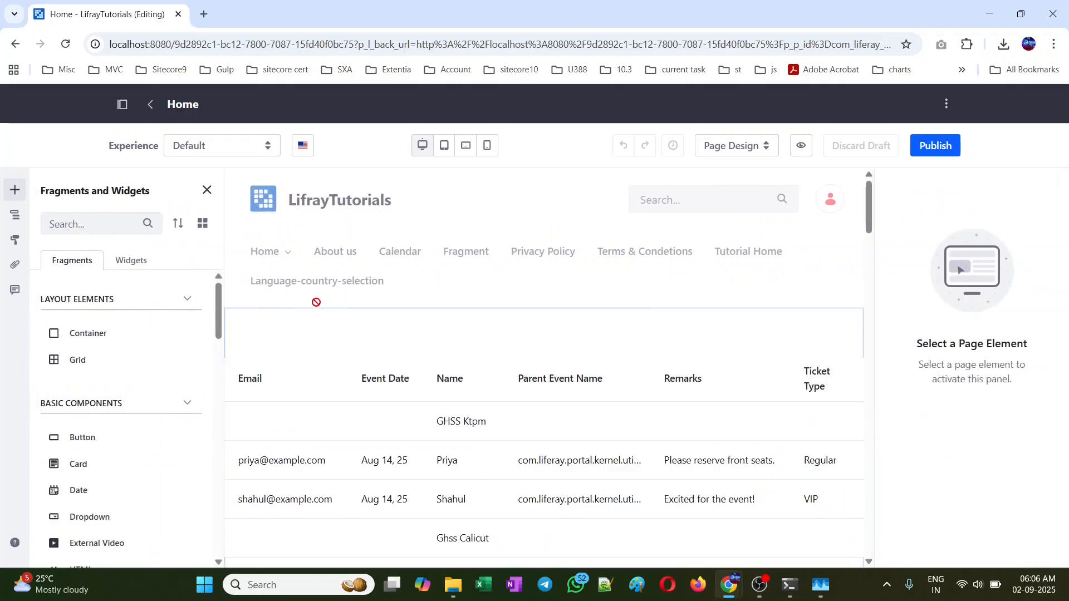
left_click(93, 225)
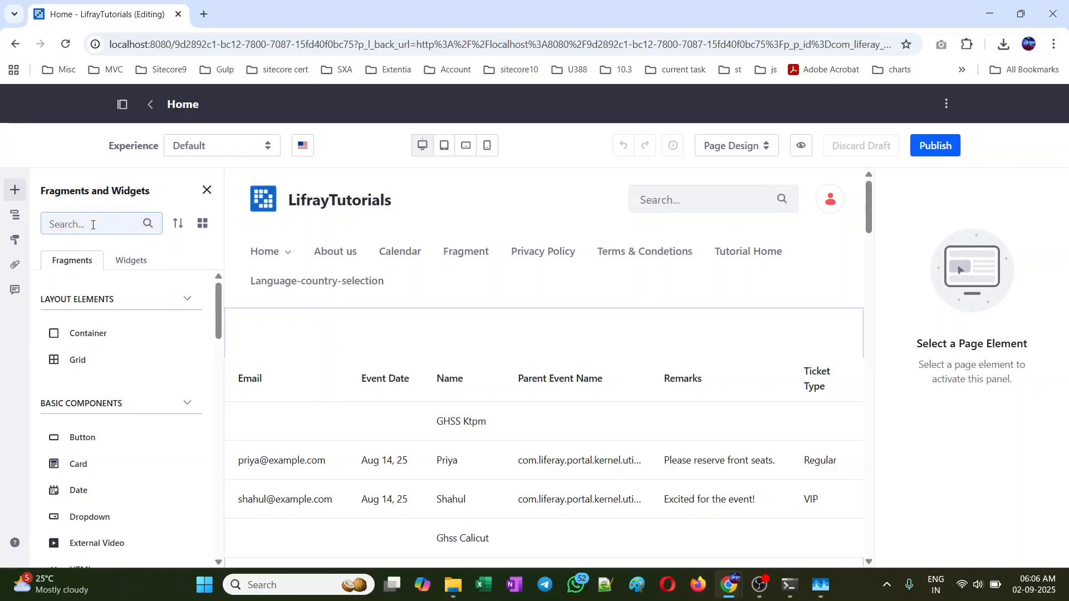
type("sli")
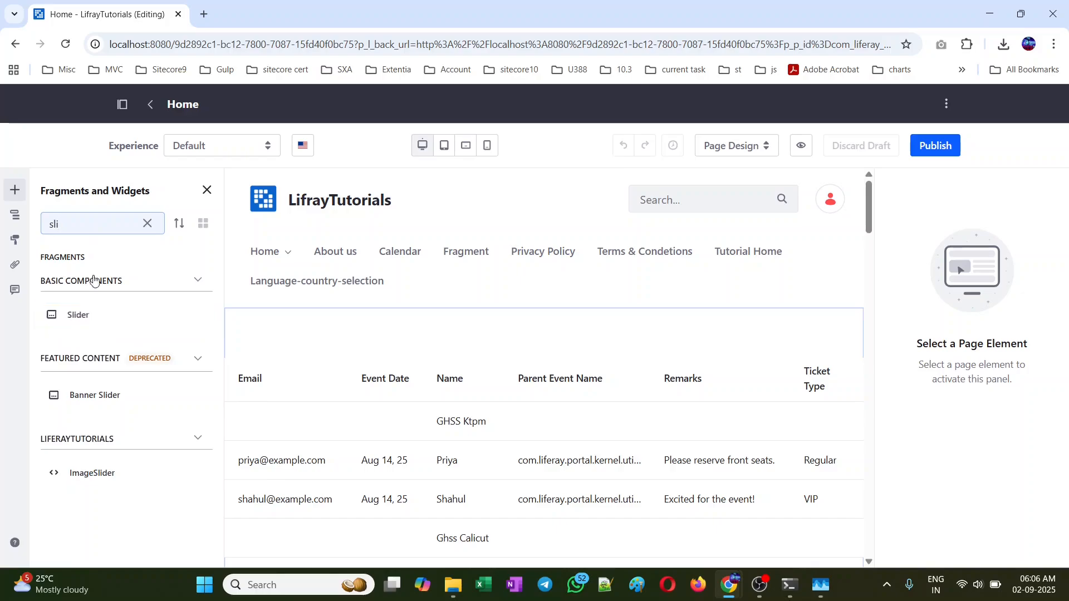
Add the basic Slider fragment to the page directly below the "Welcome to Liferay" section.
scroll(318, 342, "down", 7)
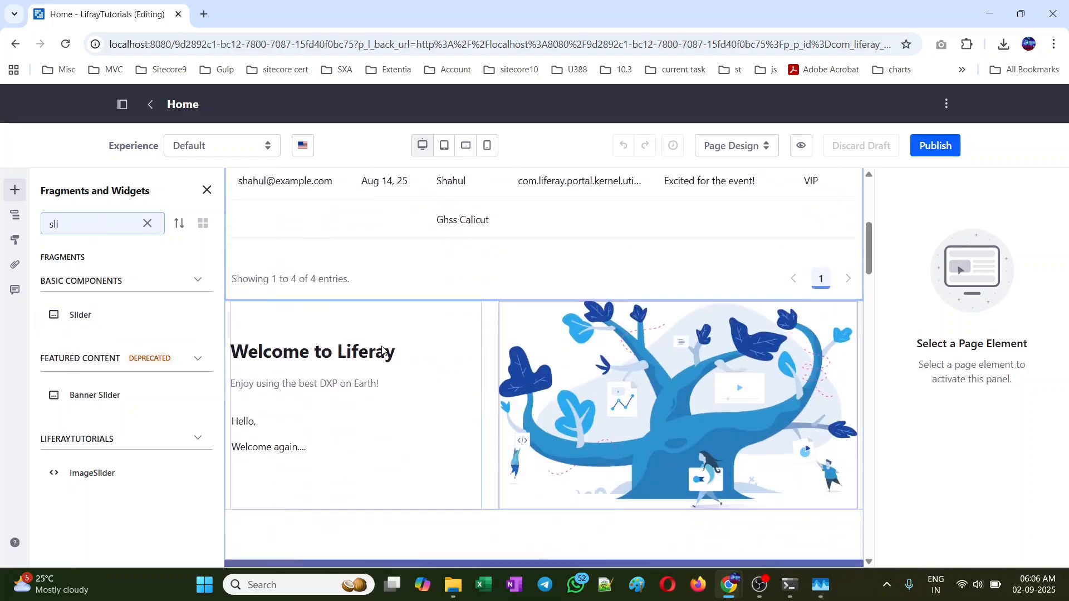
scroll(382, 351, "down", 5)
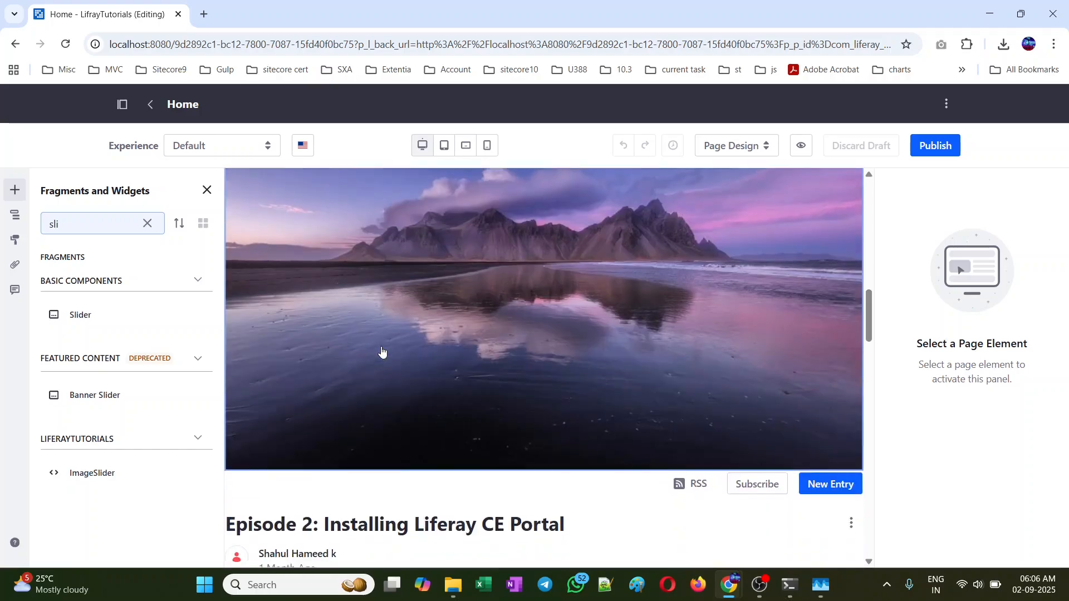
scroll(346, 352, "up", 8)
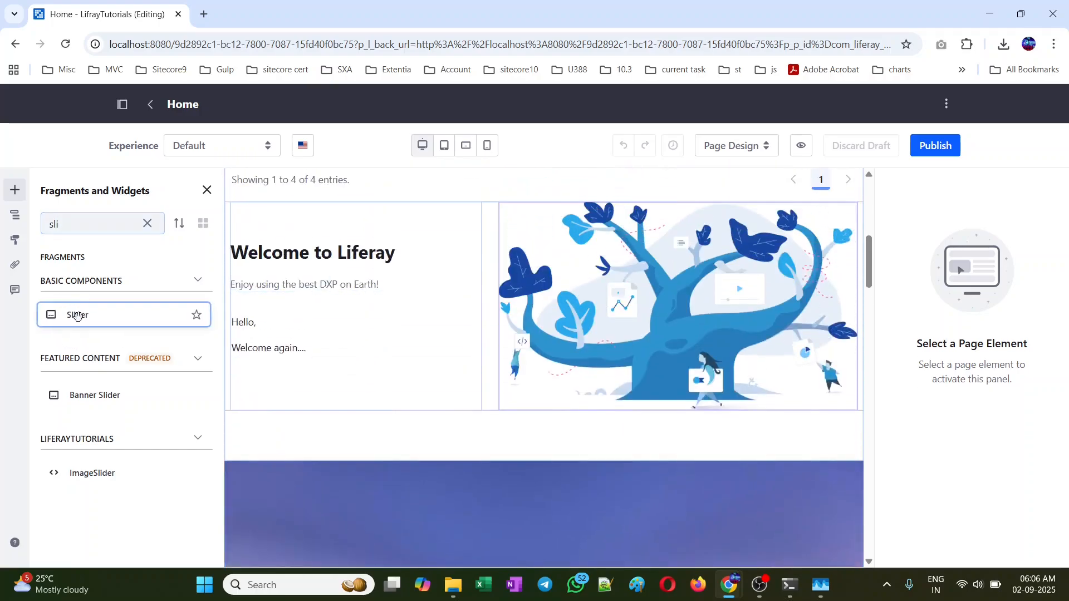
left_click_drag(79, 313, 275, 429)
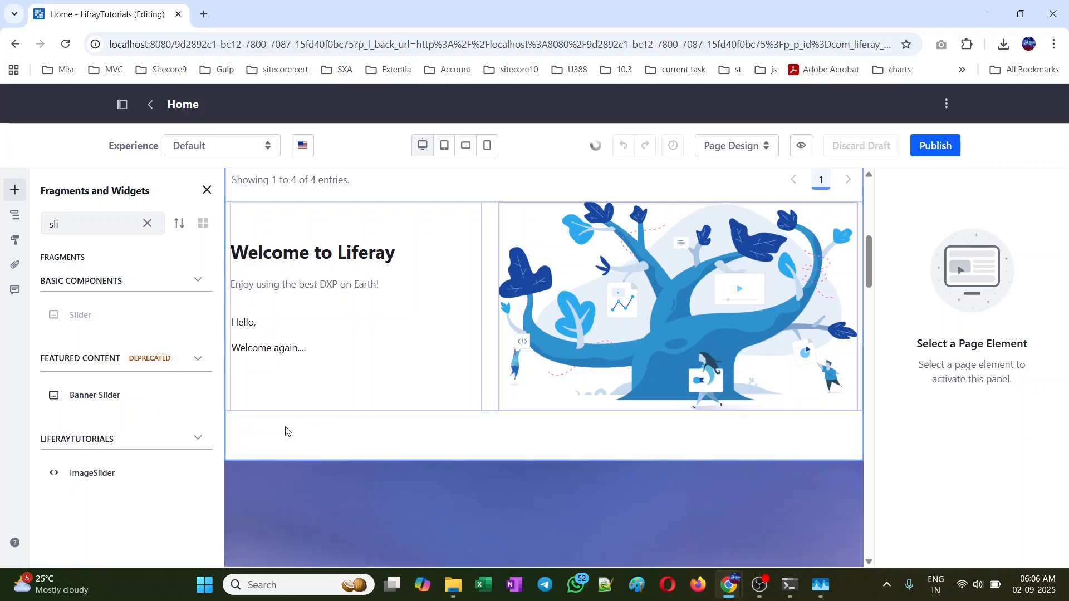
scroll(411, 357, "down", 5)
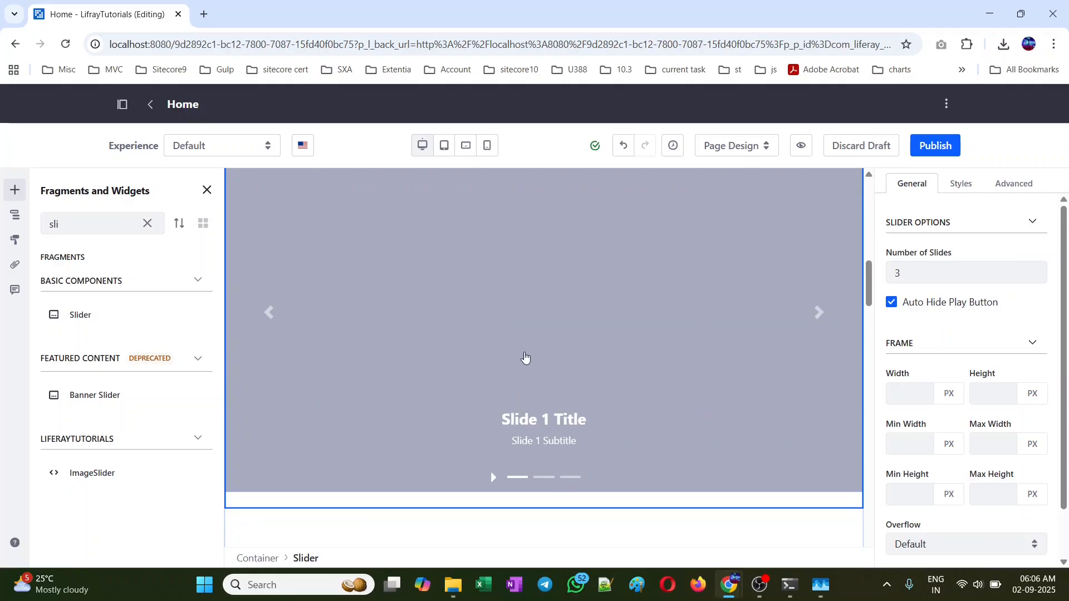
Try slide counts of 1 and 10 for the slider.
left_click(911, 276)
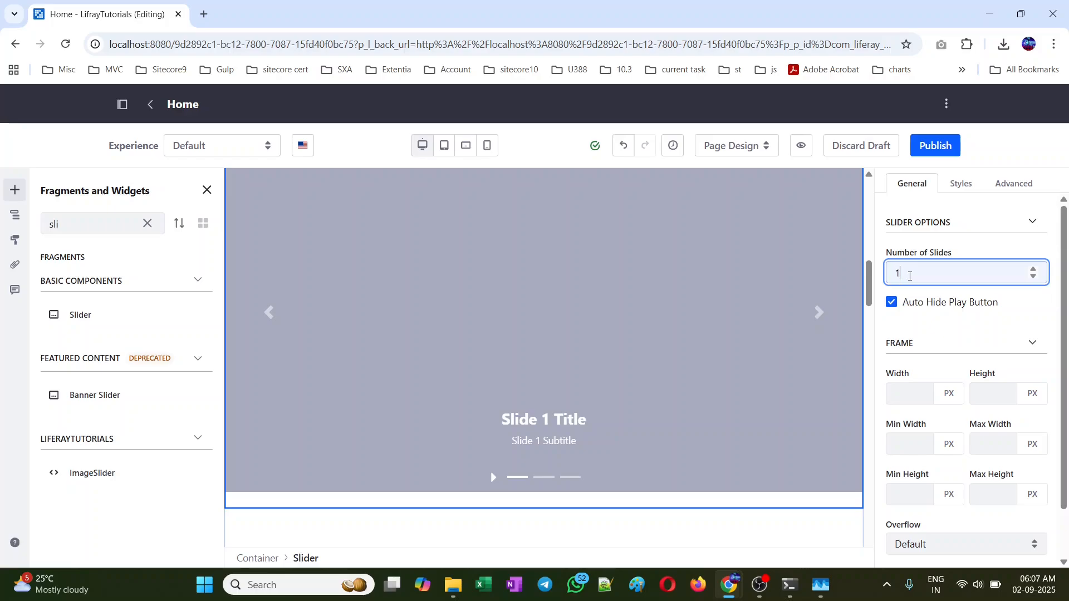
left_click(913, 333)
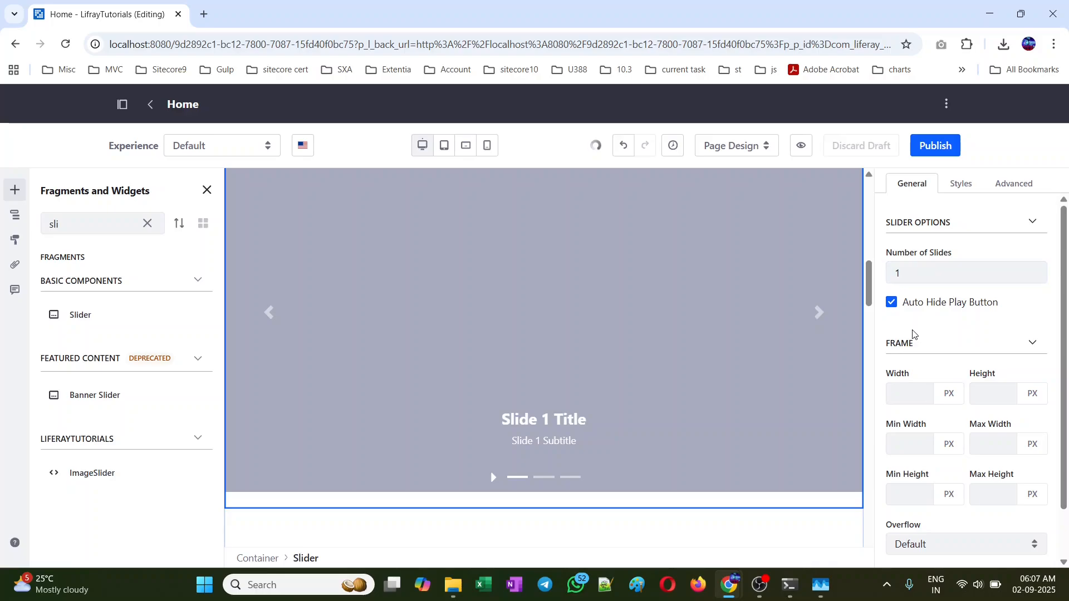
left_click(922, 274)
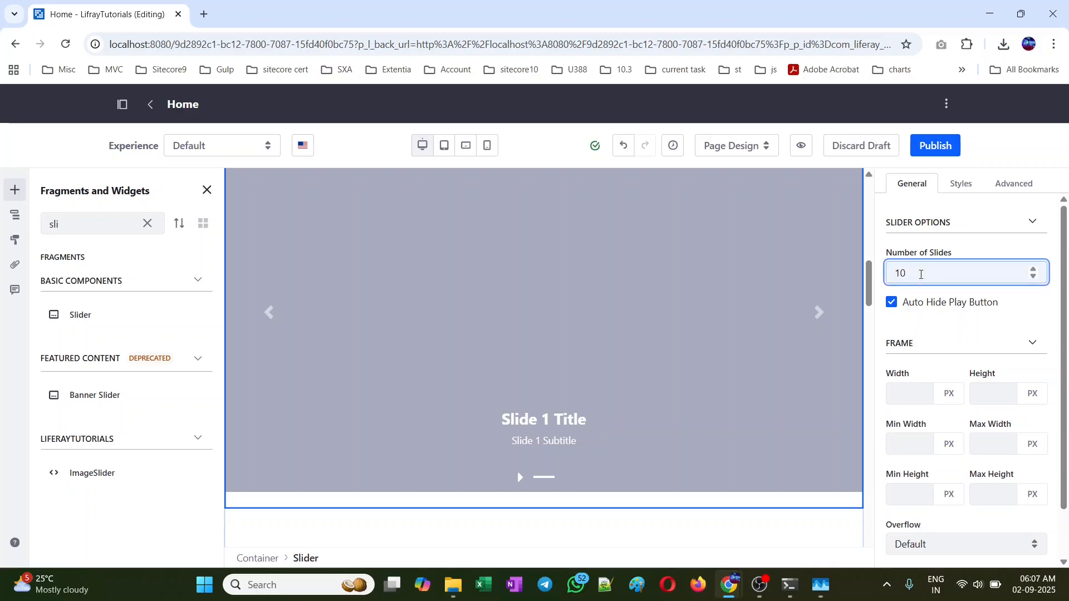
left_click(939, 341)
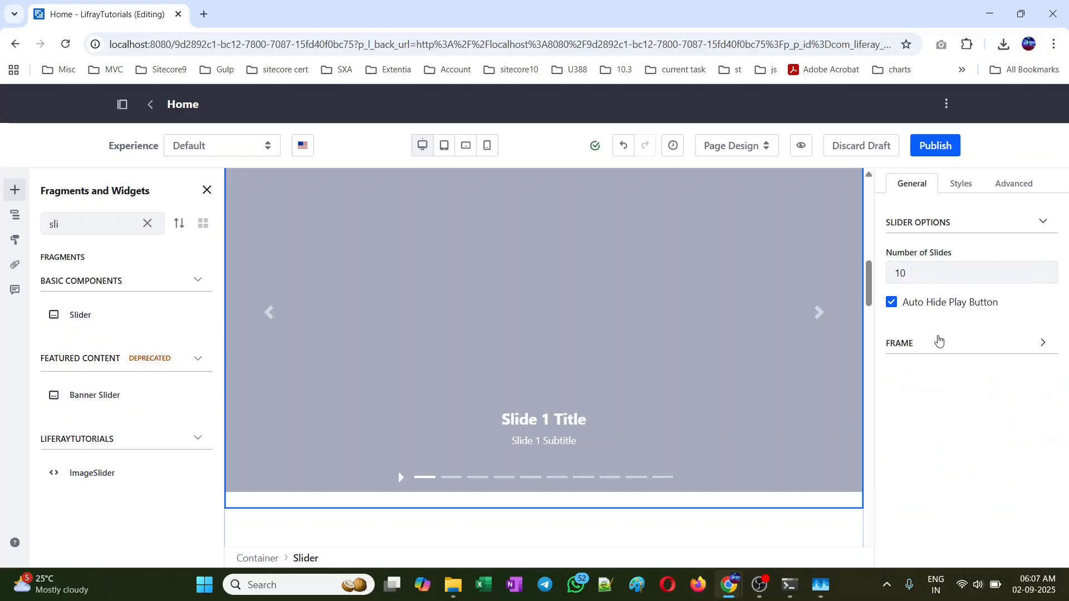
Set the slider's number of slides to 2 and turn off Auto Hide Play Button.
left_click(922, 269)
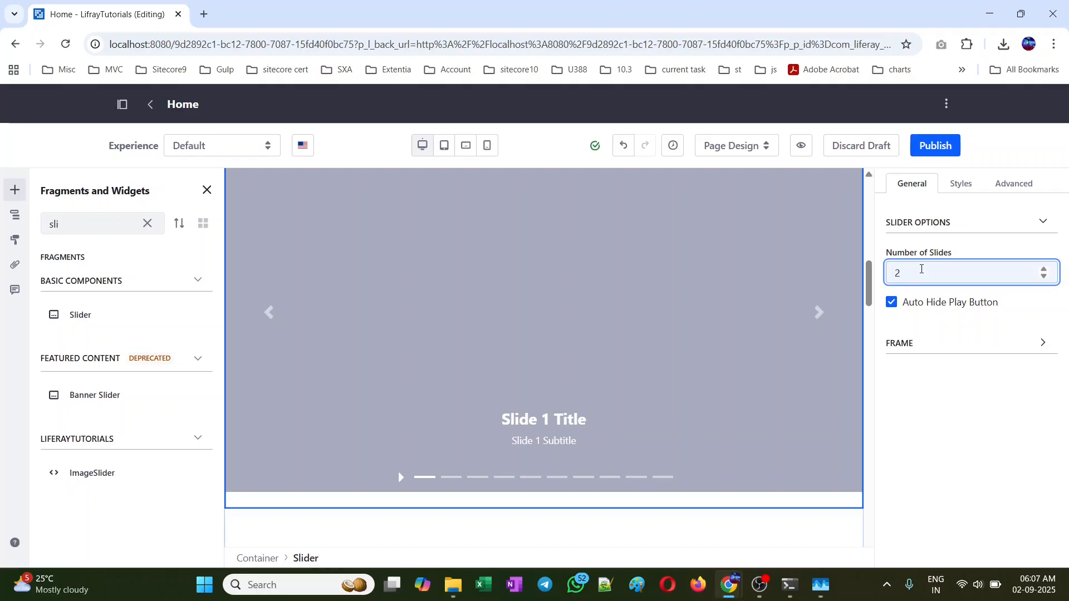
left_click(926, 333)
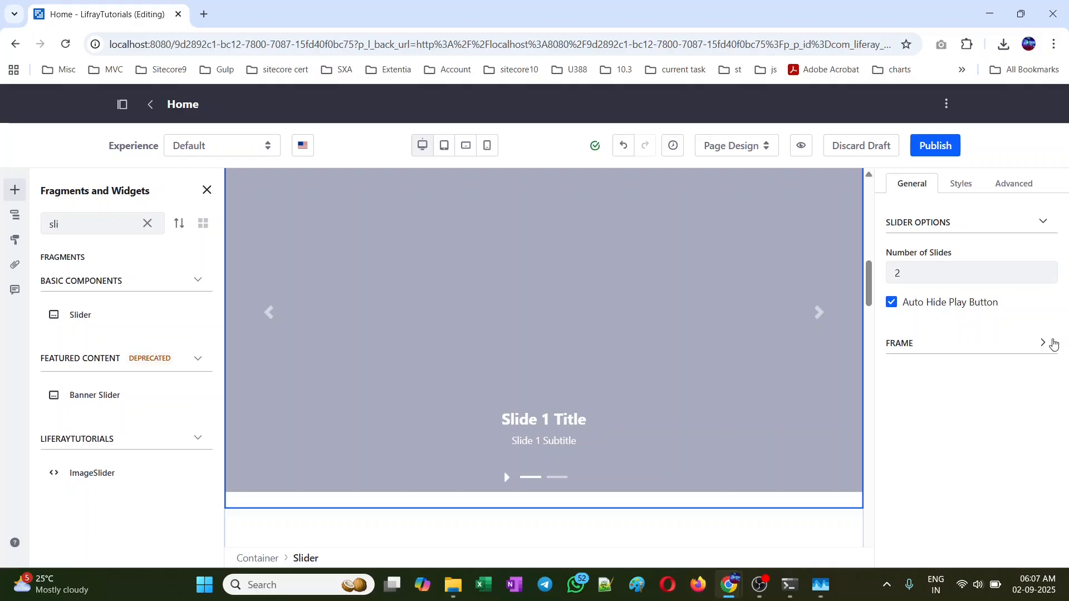
left_click(893, 302)
Examine the slider's frame settings, its background, border and effects styles, and its advanced CSS options.
left_click(901, 347)
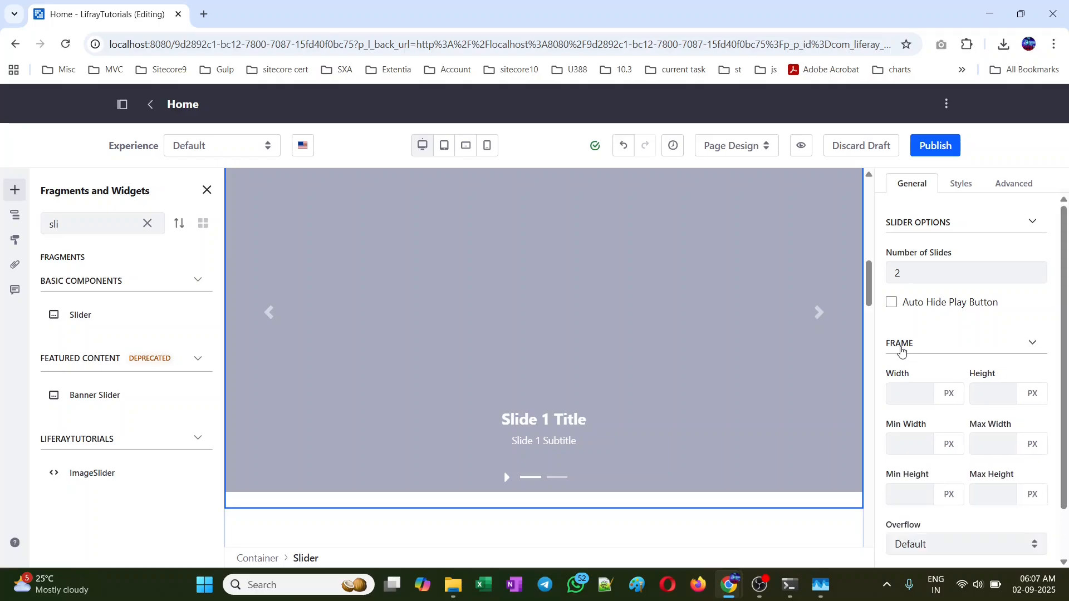
scroll(903, 352, "down", 1)
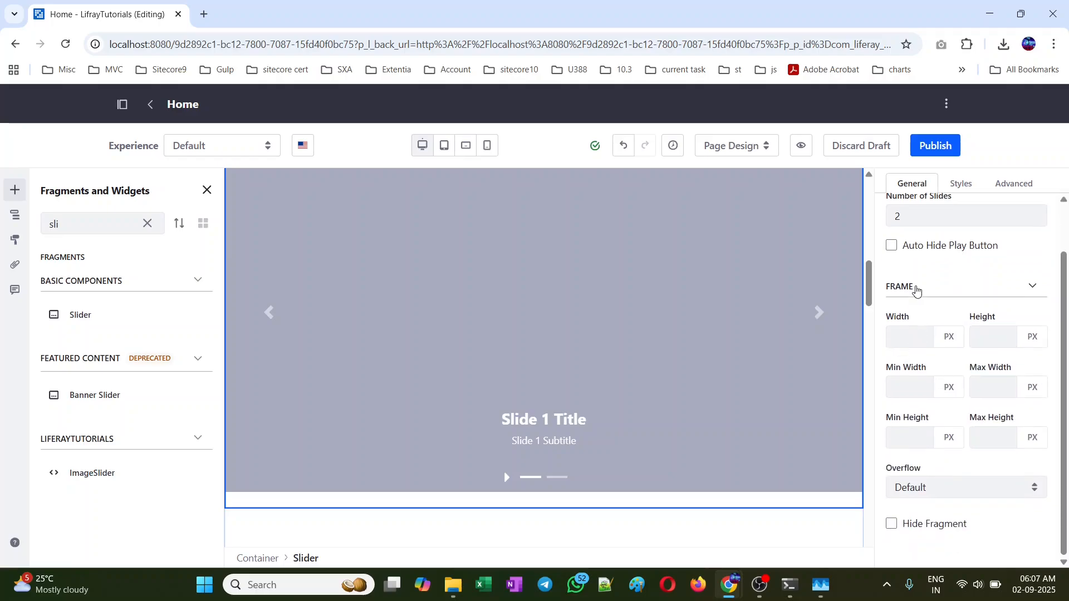
scroll(917, 291, "up", 1)
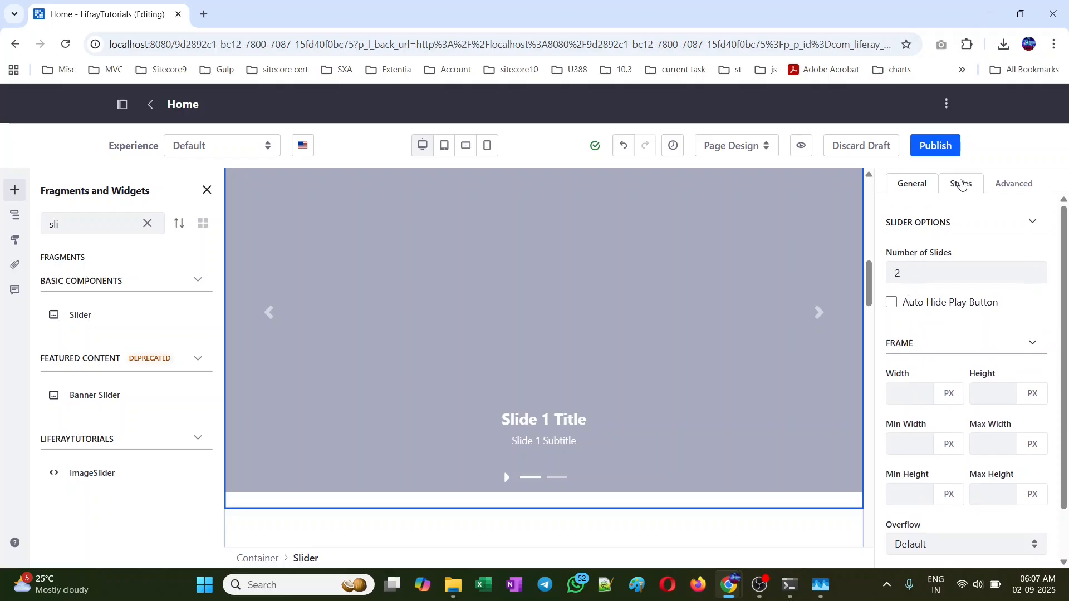
left_click(962, 185)
scroll(921, 346, "down", 5)
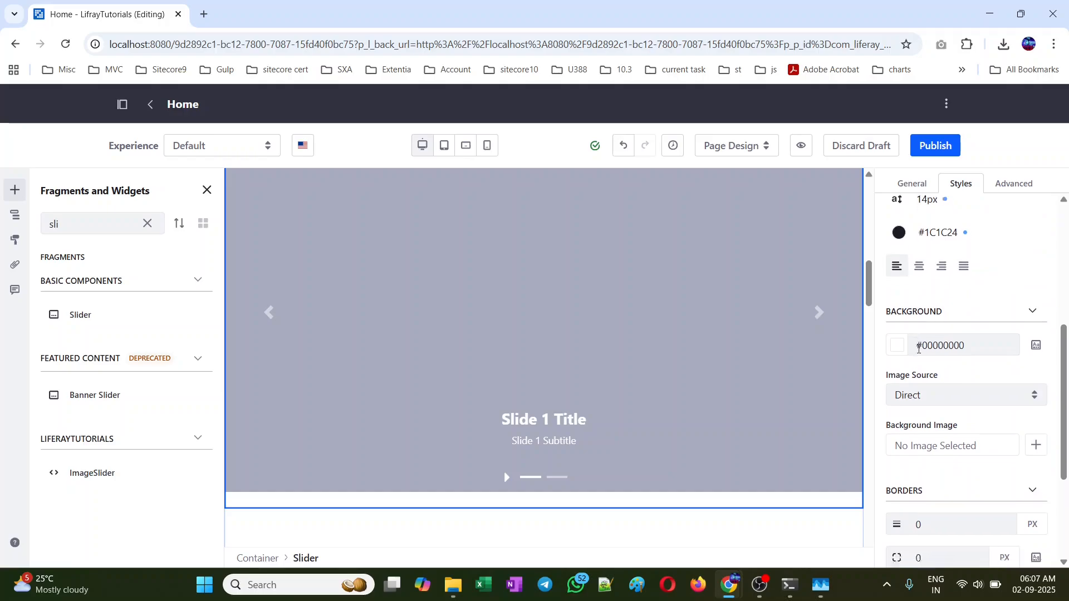
scroll(919, 349, "down", 2)
scroll(919, 349, "up", 2)
scroll(918, 349, "down", 1)
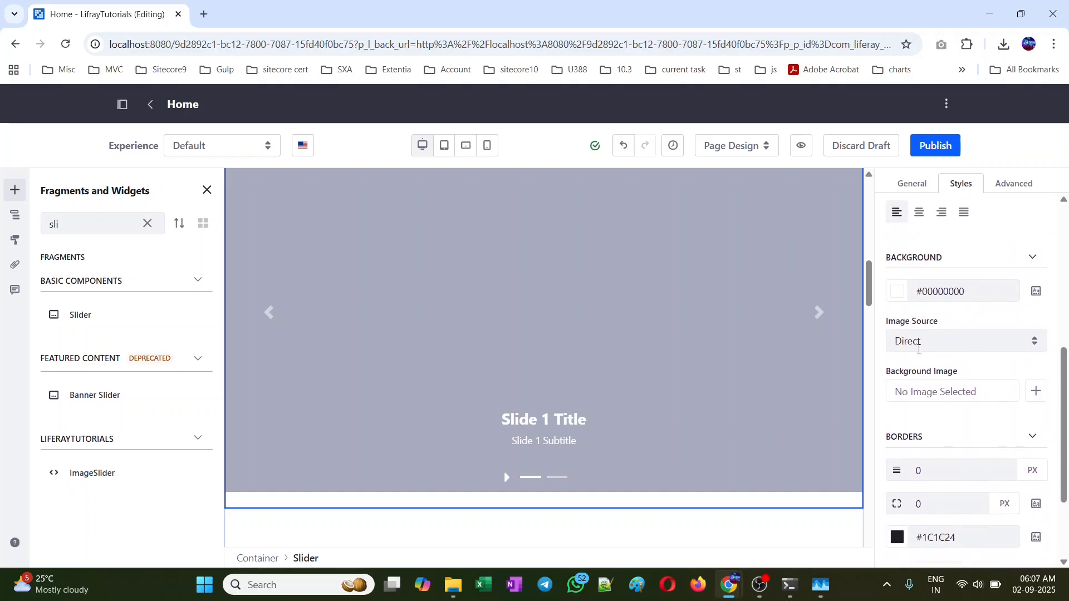
scroll(919, 349, "down", 2)
scroll(919, 351, "down", 1)
scroll(919, 352, "up", 1)
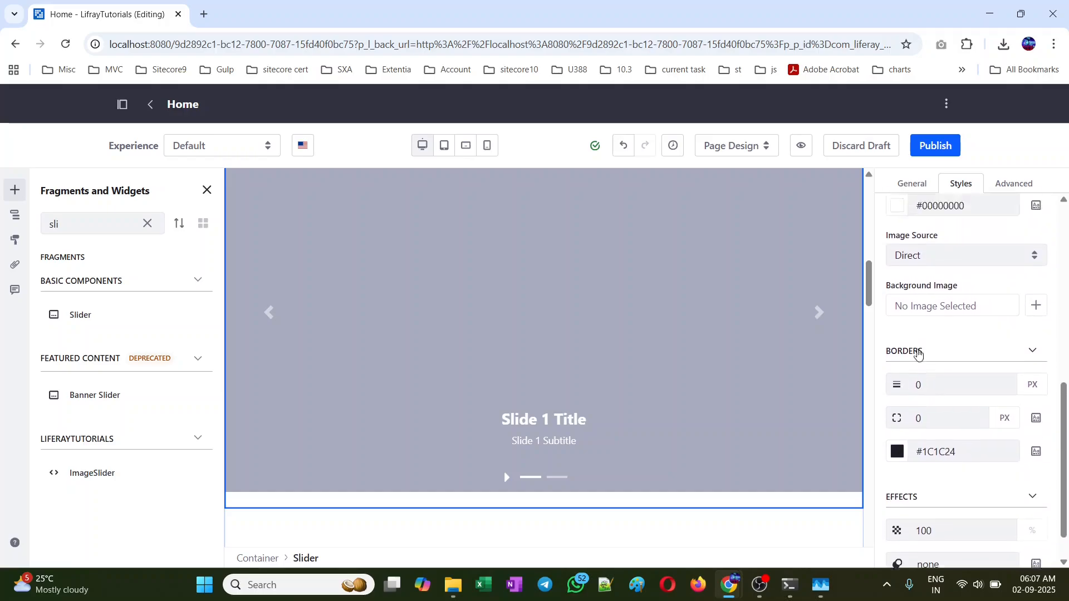
scroll(930, 323, "up", 8)
left_click(1006, 186)
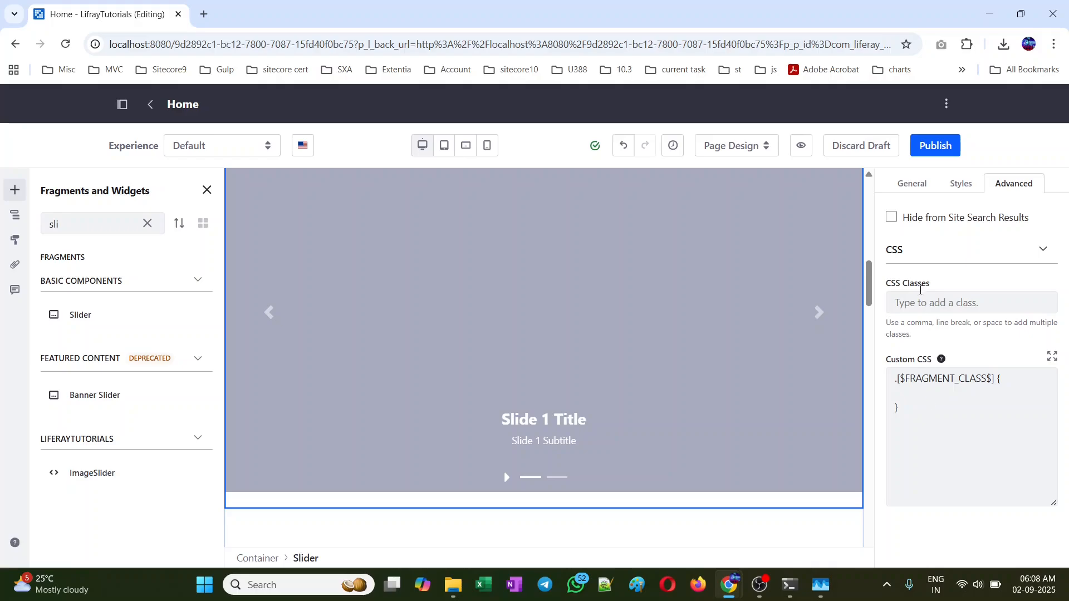
left_click(914, 185)
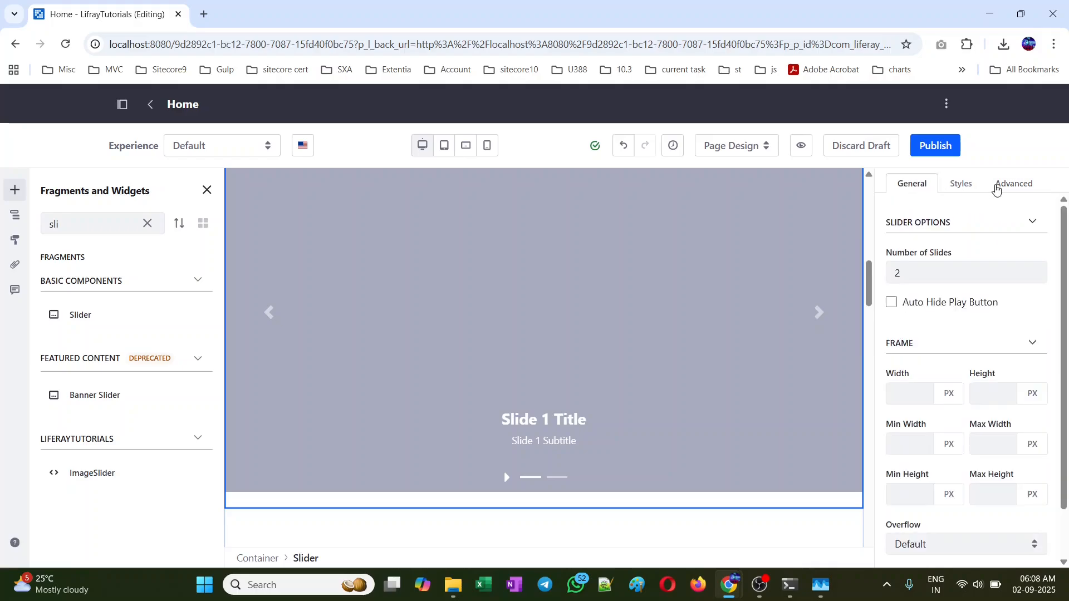
left_click(1011, 185)
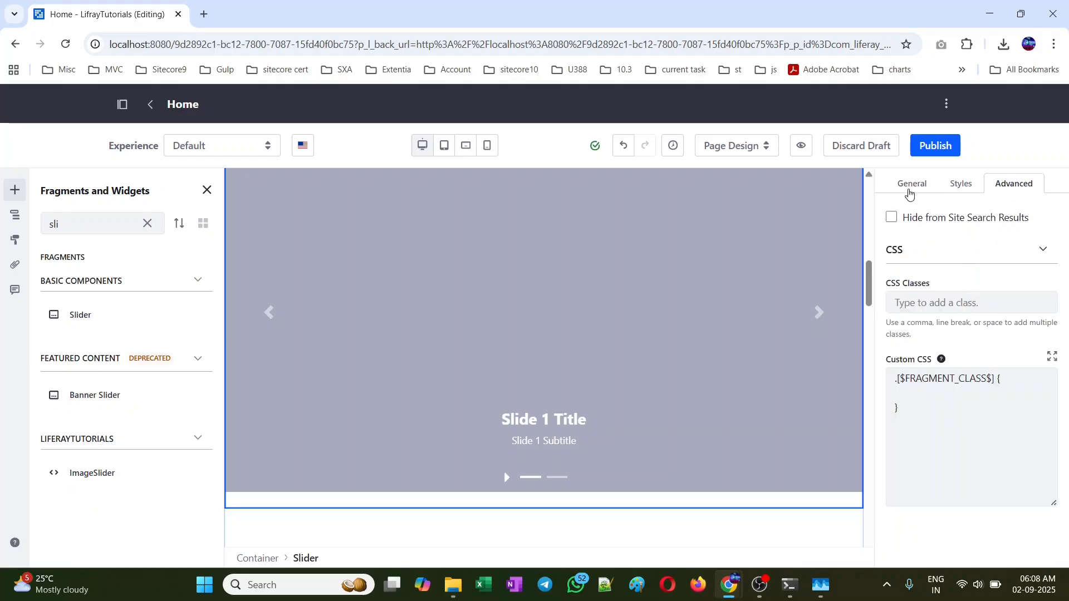
left_click(911, 186)
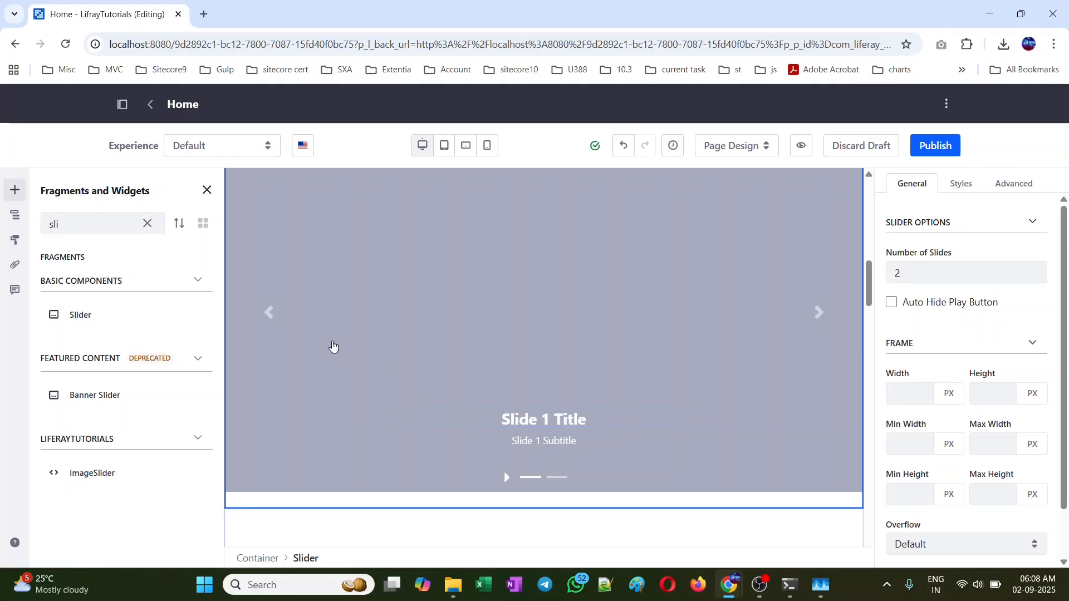
Select the first slide's title and expand the Slider's elements in the page structure tree.
left_click(525, 418)
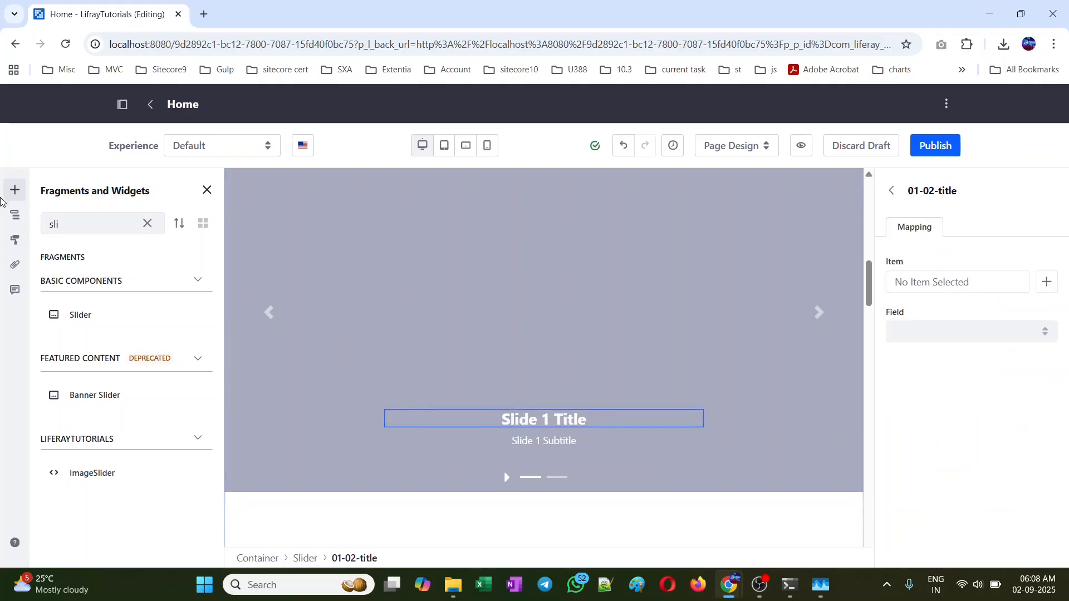
left_click(14, 217)
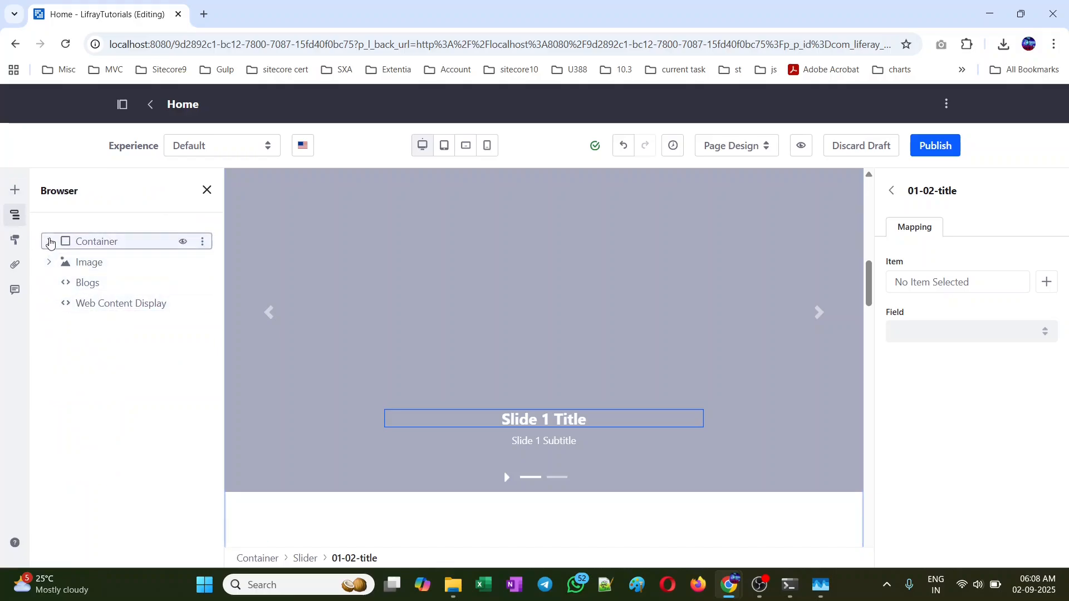
left_click(49, 241)
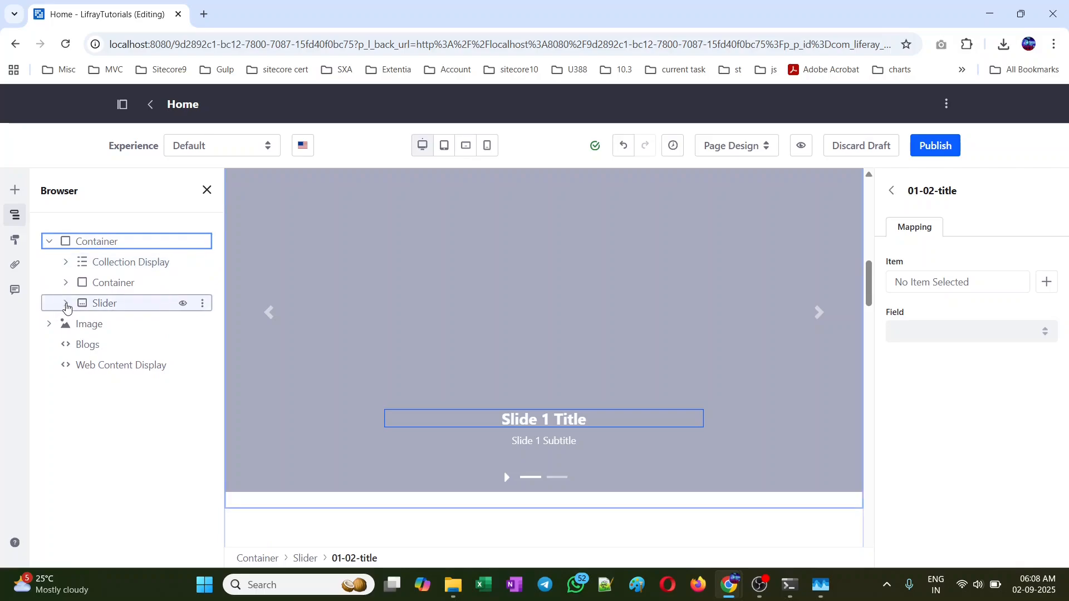
left_click(62, 302)
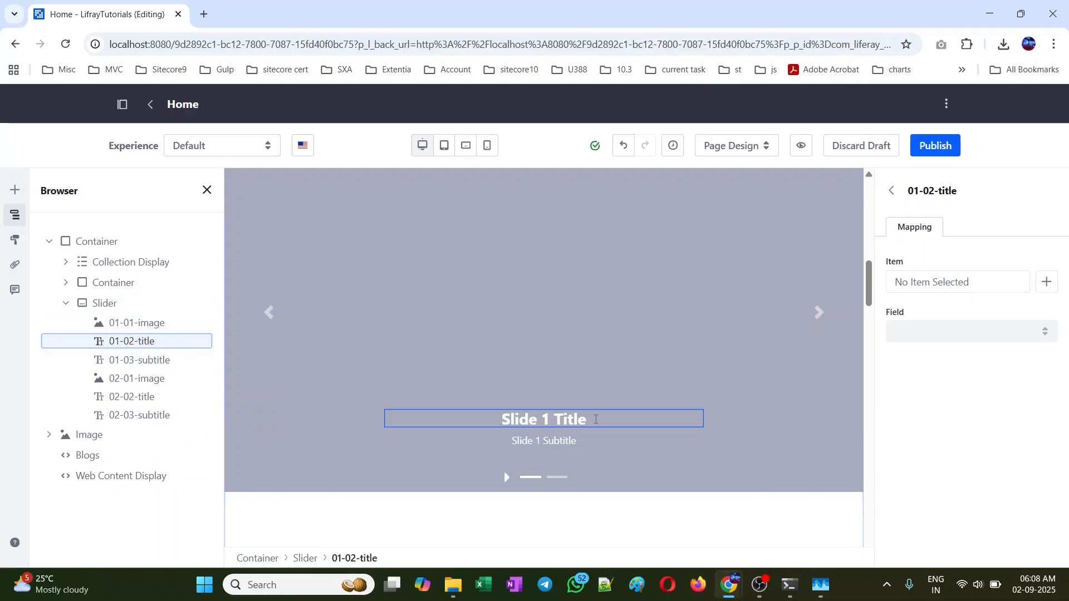
Edit the first slide's title and subtitle to read "Slide 1".
double_click(586, 420)
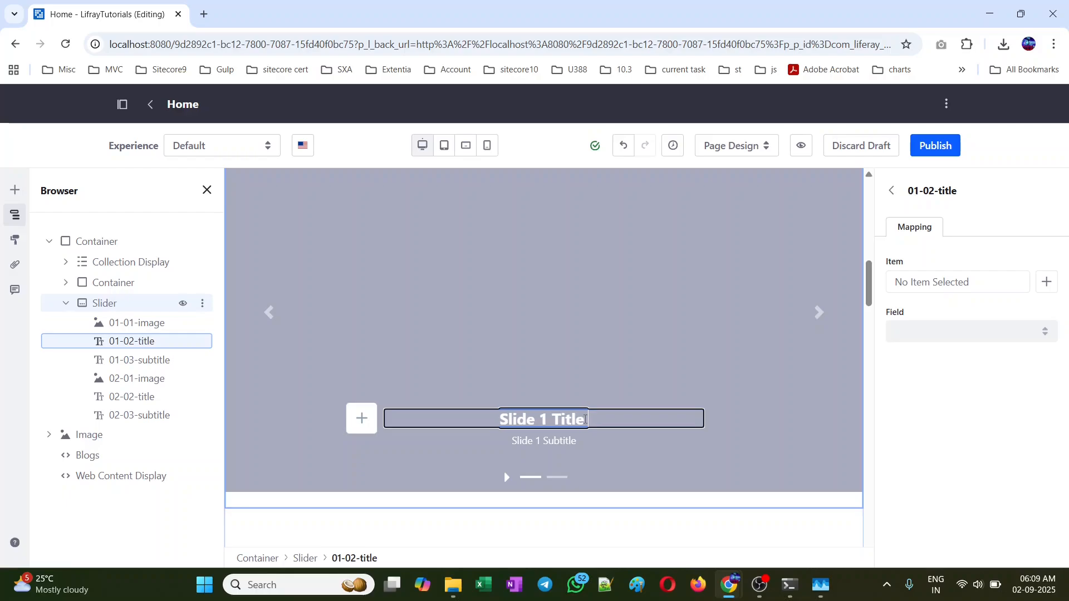
key("BackSpace")
key("BackSpace")
key("BackSpace")
key("BackSpace")
key("BackSpace")
key("BackSpace")
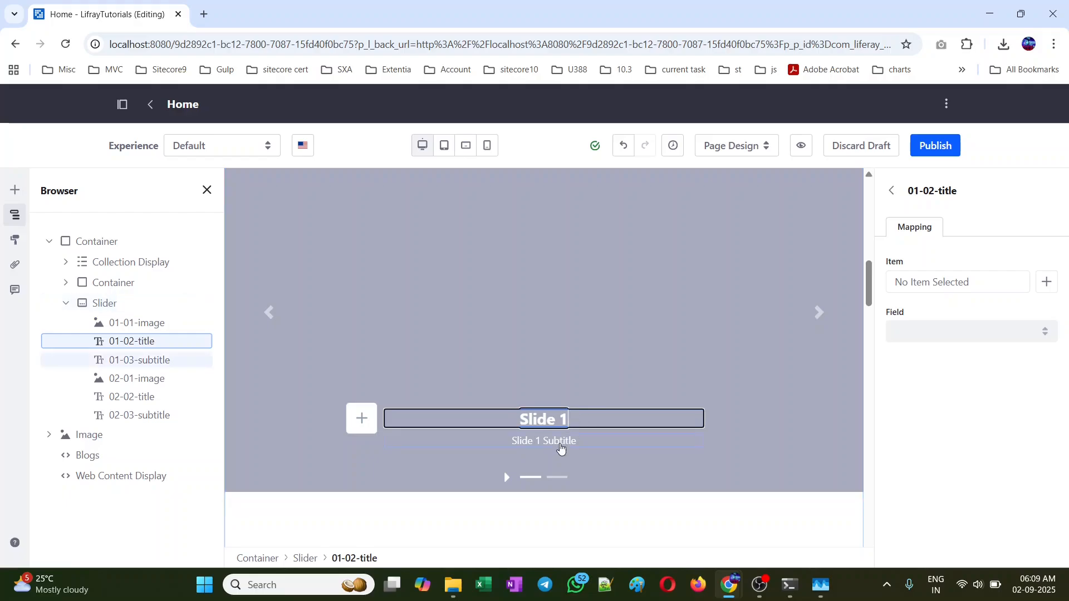
double_click(568, 440)
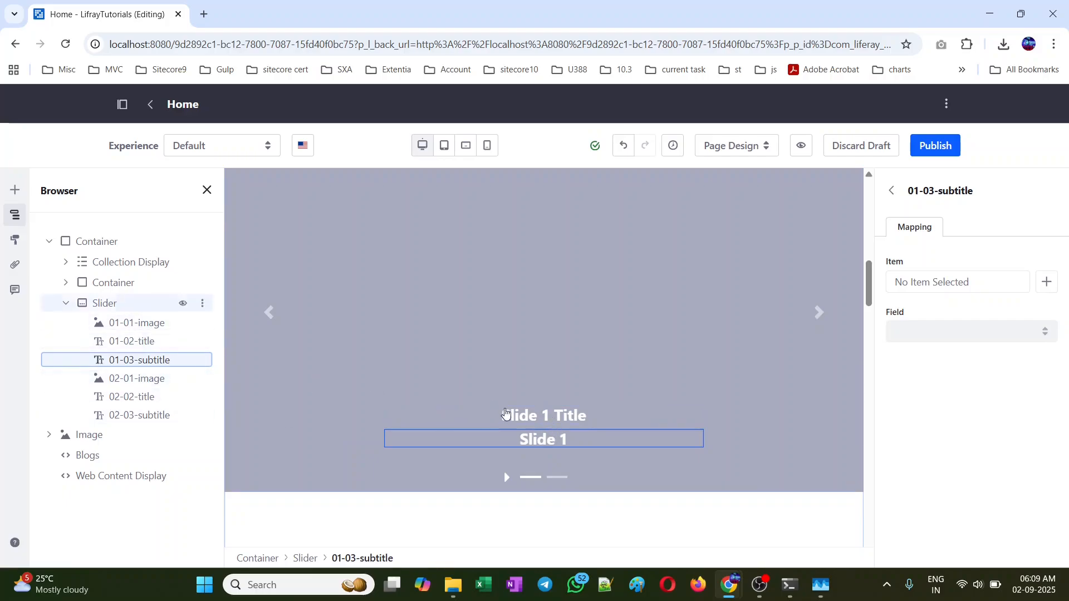
left_click(515, 482)
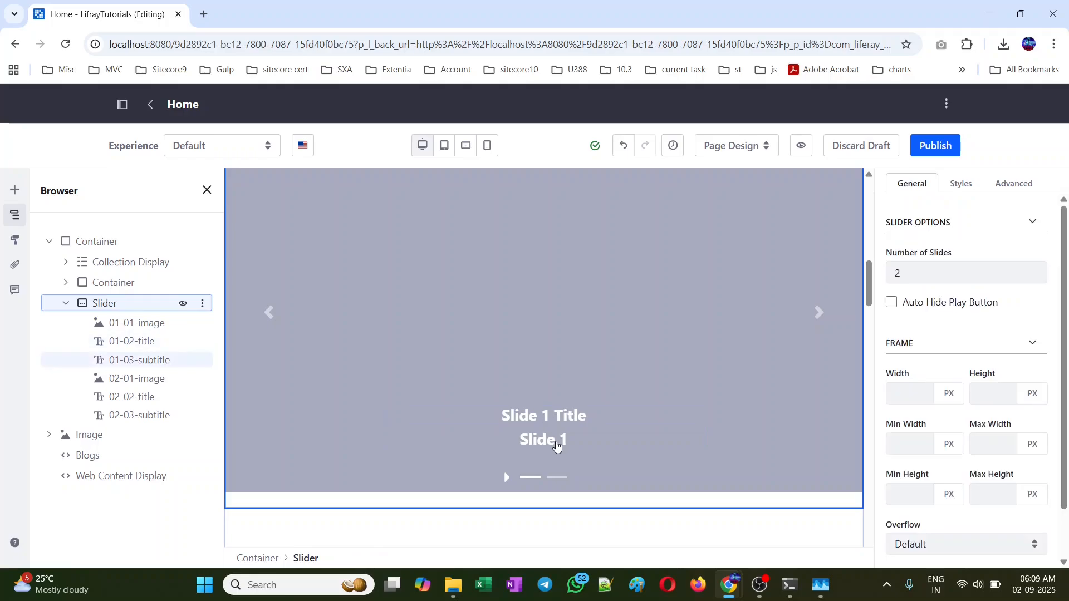
Try to remove the word "Title" from the first slide's title.
left_click(548, 419)
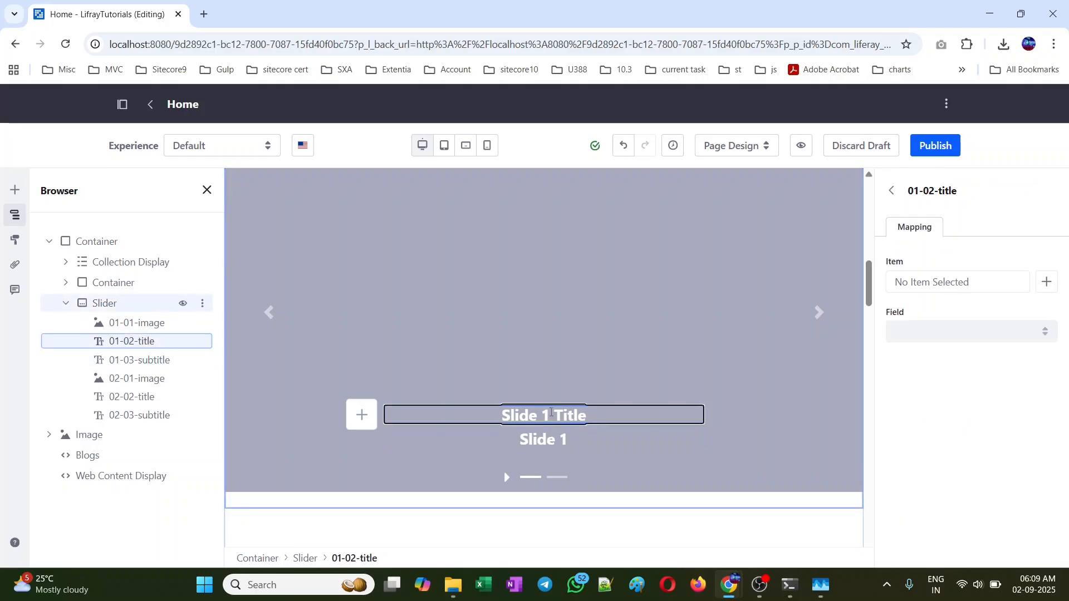
left_click_drag(555, 415, 586, 415)
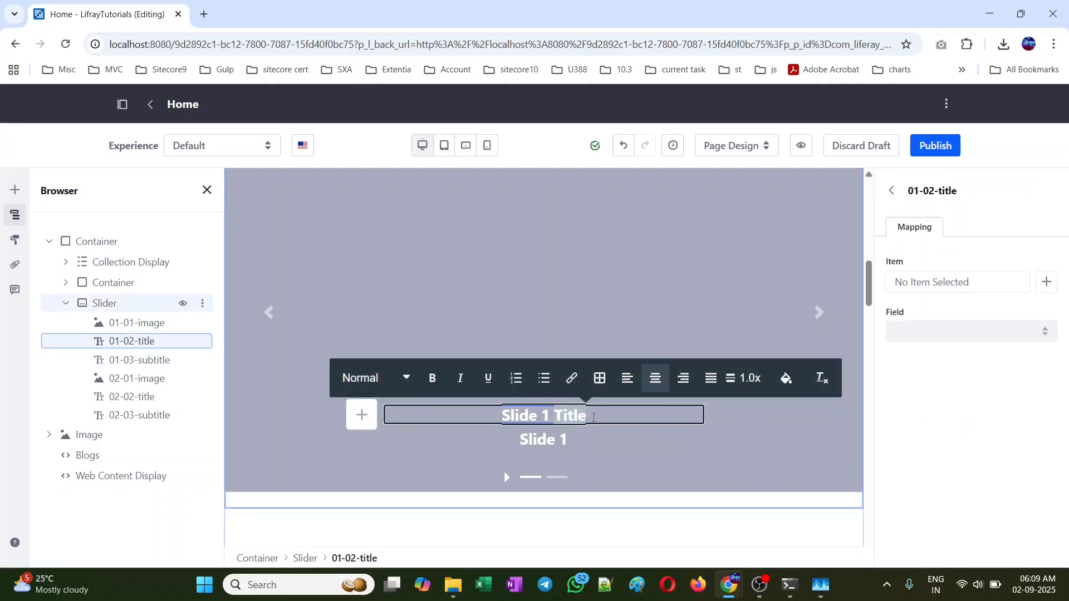
key("BackSpace")
left_click(566, 443)
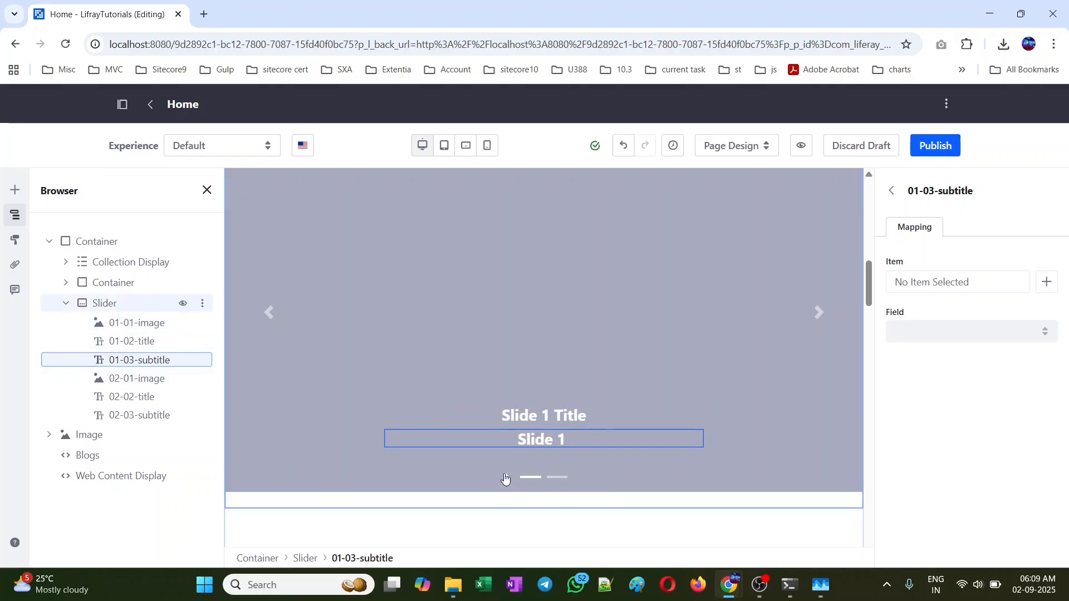
Edit the first slide's subtitle on the page so that it reads "Slide 1 subtitle".
left_click(545, 417)
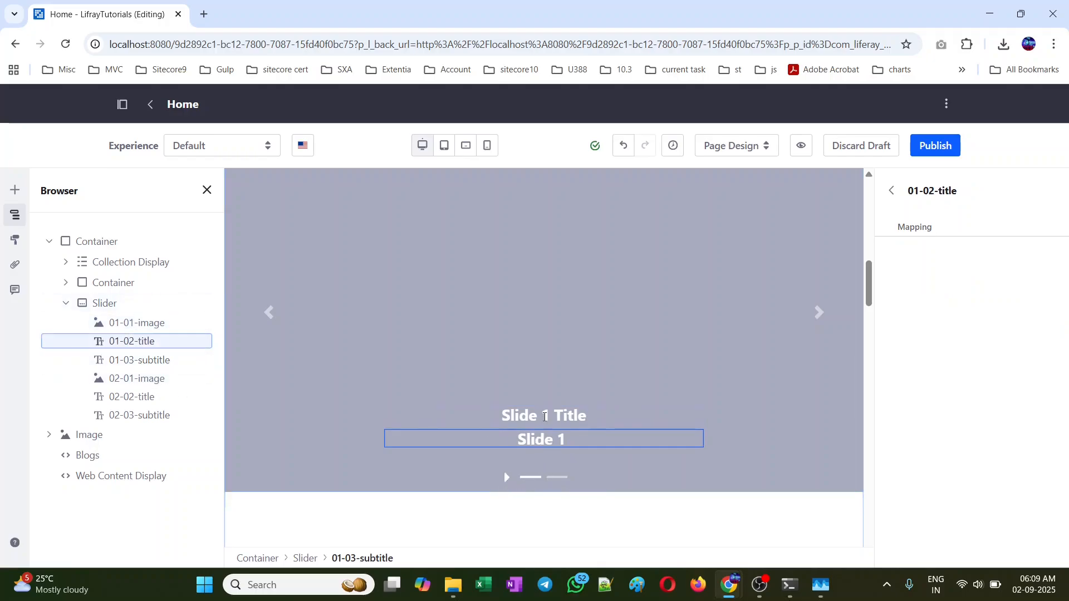
left_click(546, 435)
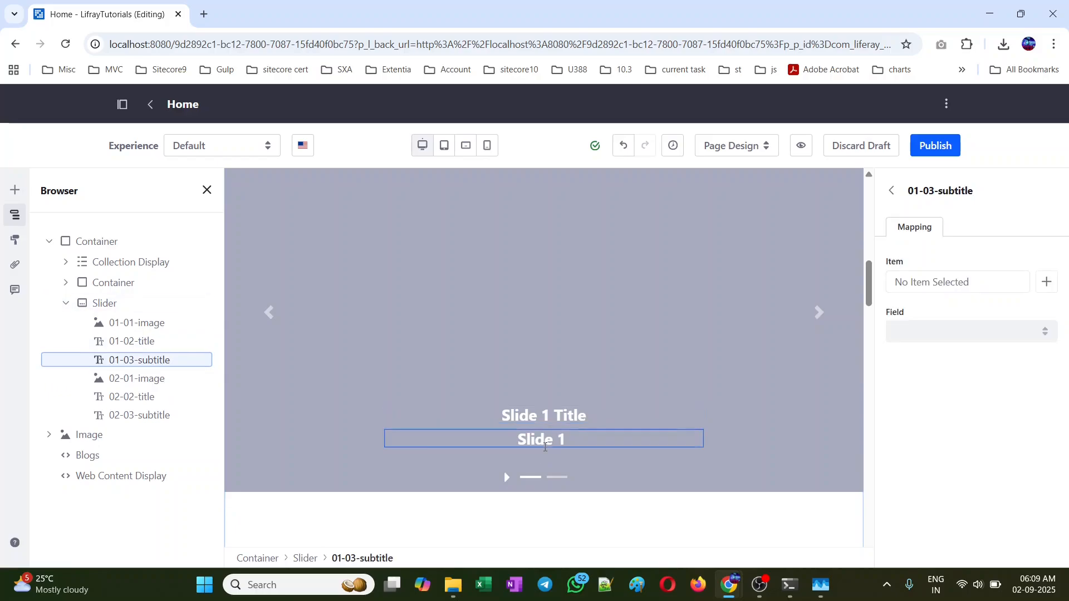
left_click(552, 478)
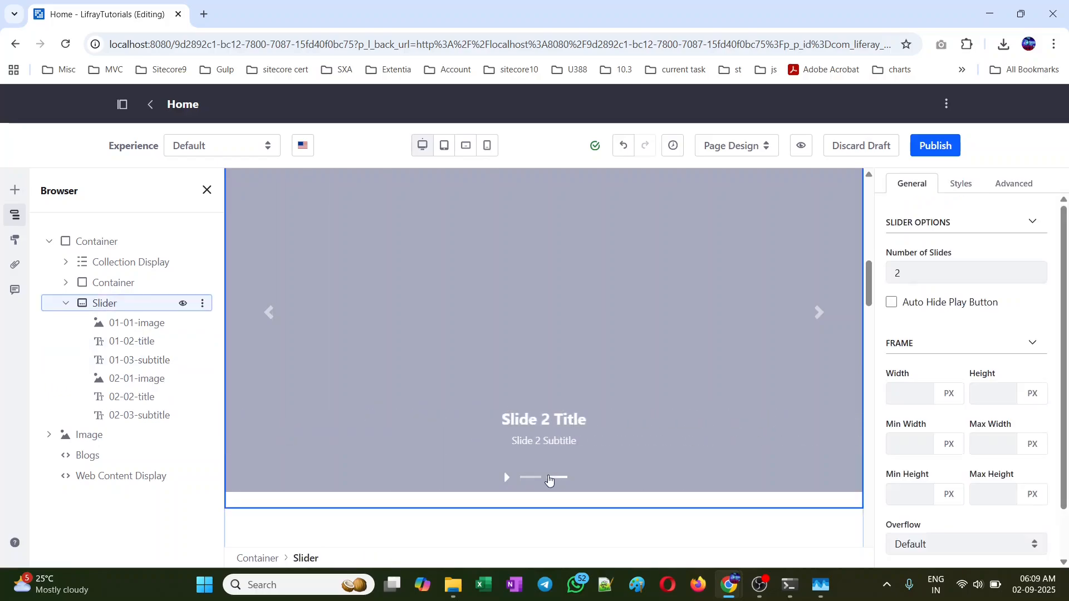
left_click(529, 478)
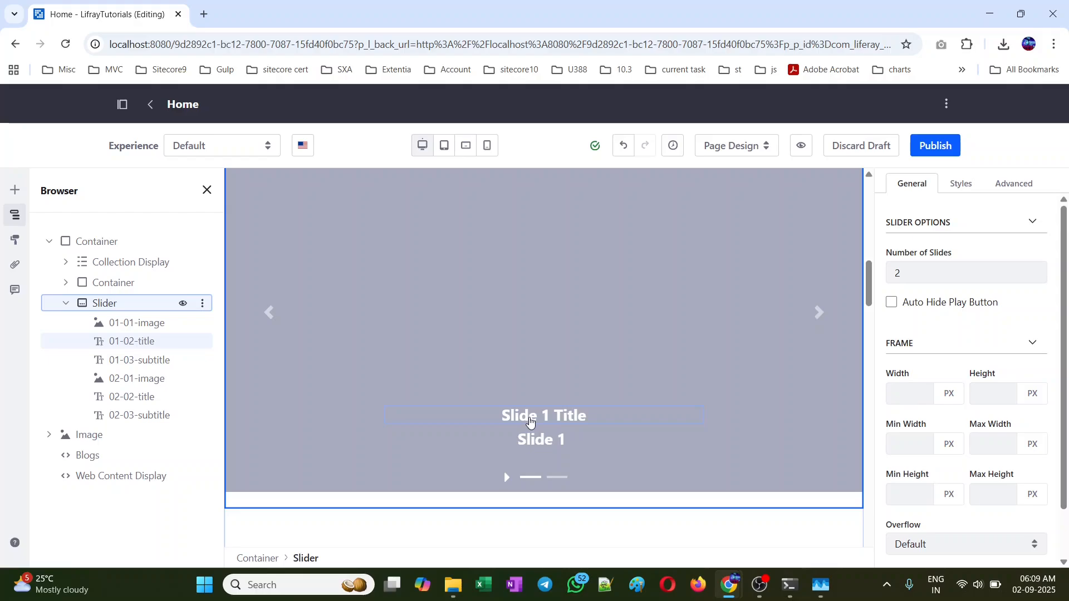
left_click(543, 418)
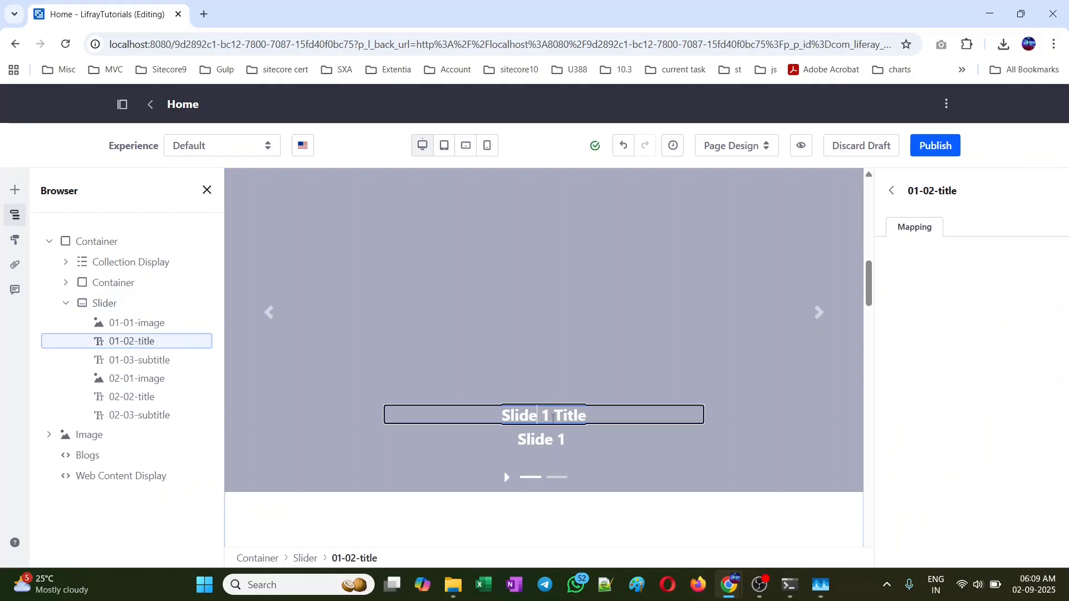
left_click(555, 445)
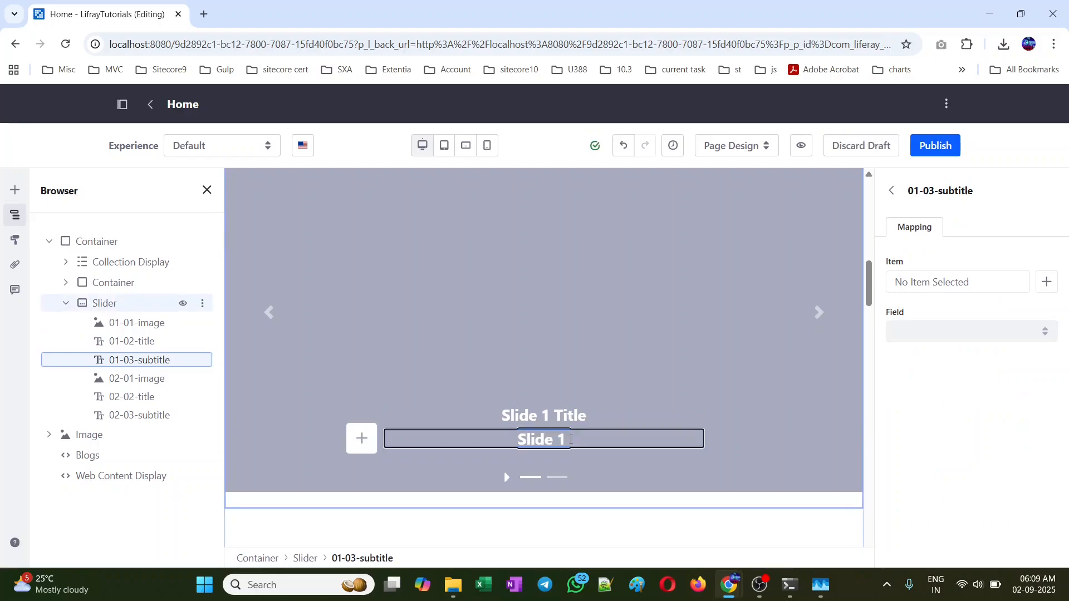
type("sub")
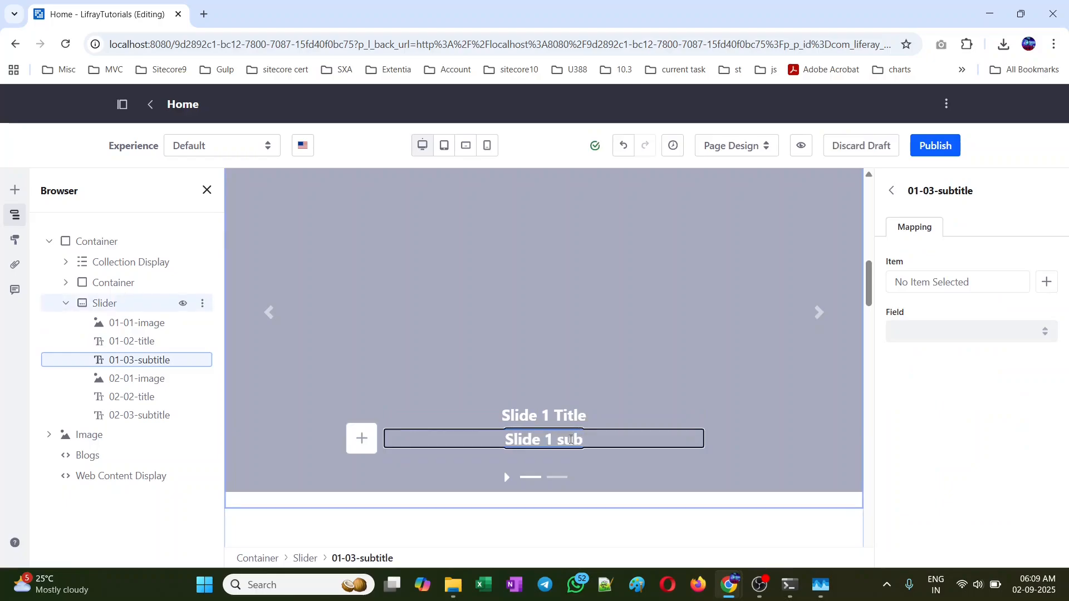
type("ti")
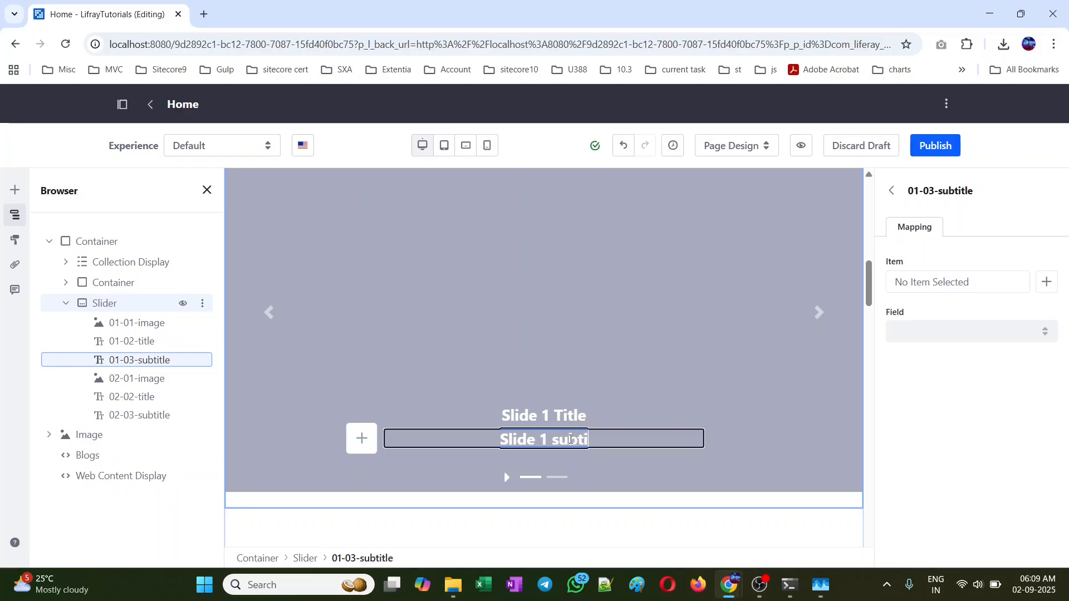
type("tle")
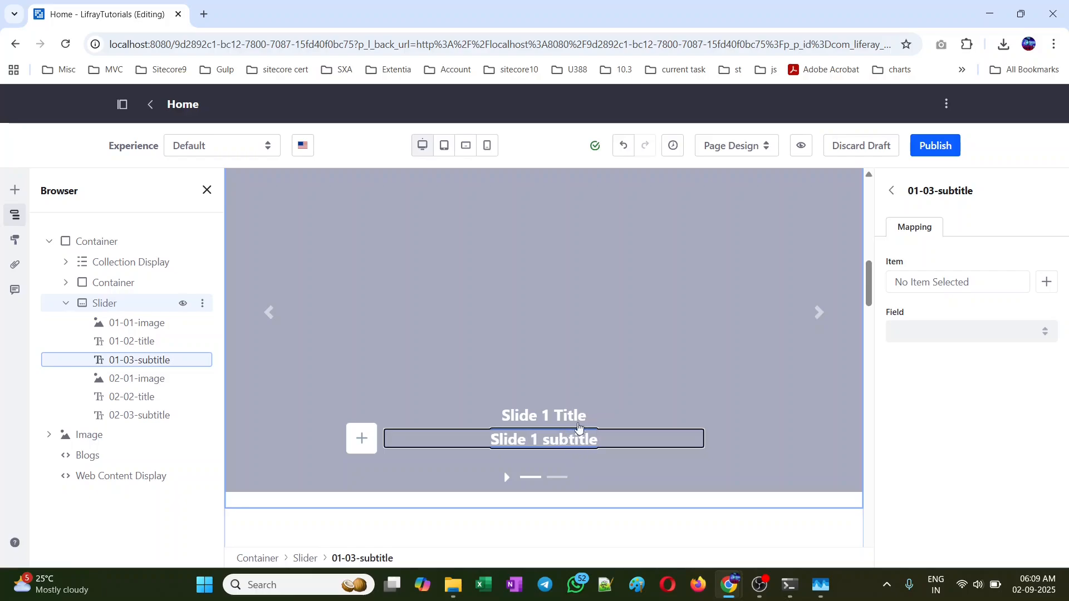
Set the first slide's image to slide1 from Documents and Media.
left_click(596, 393)
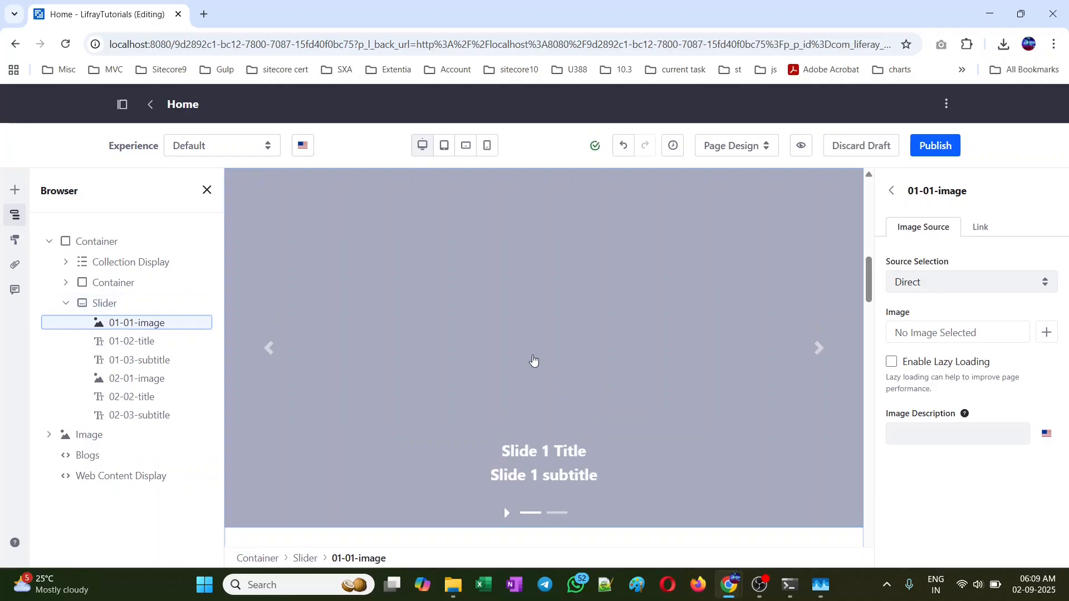
double_click(535, 360)
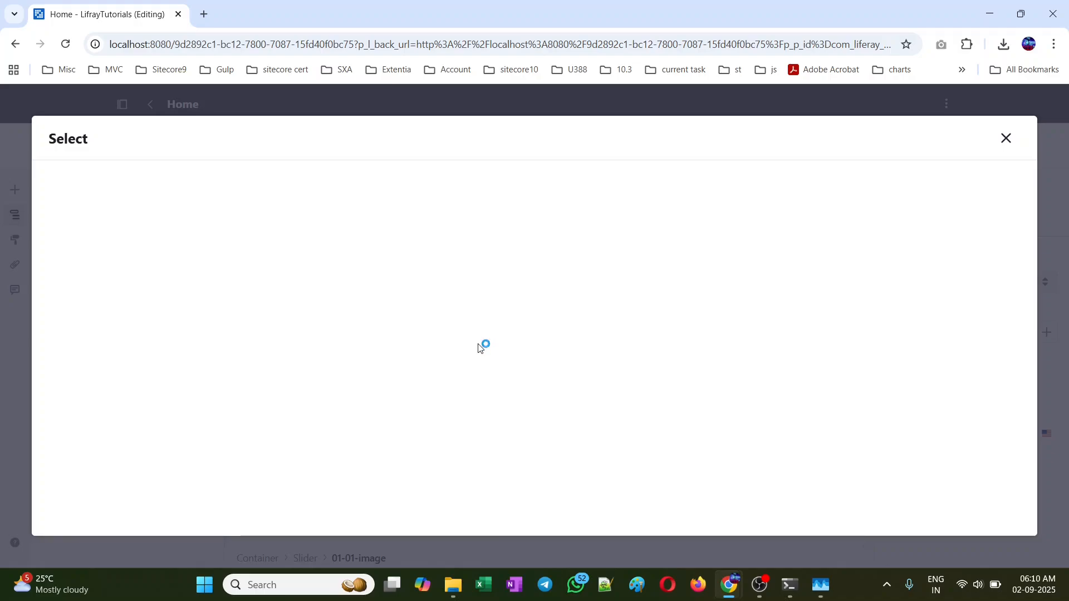
scroll(480, 345, "down", 4)
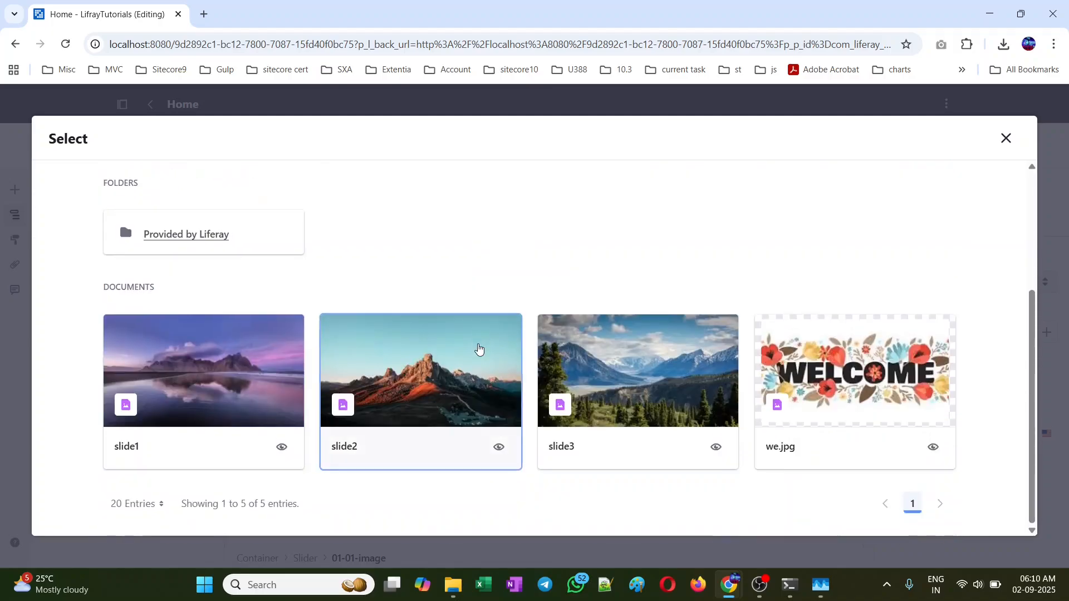
left_click(180, 361)
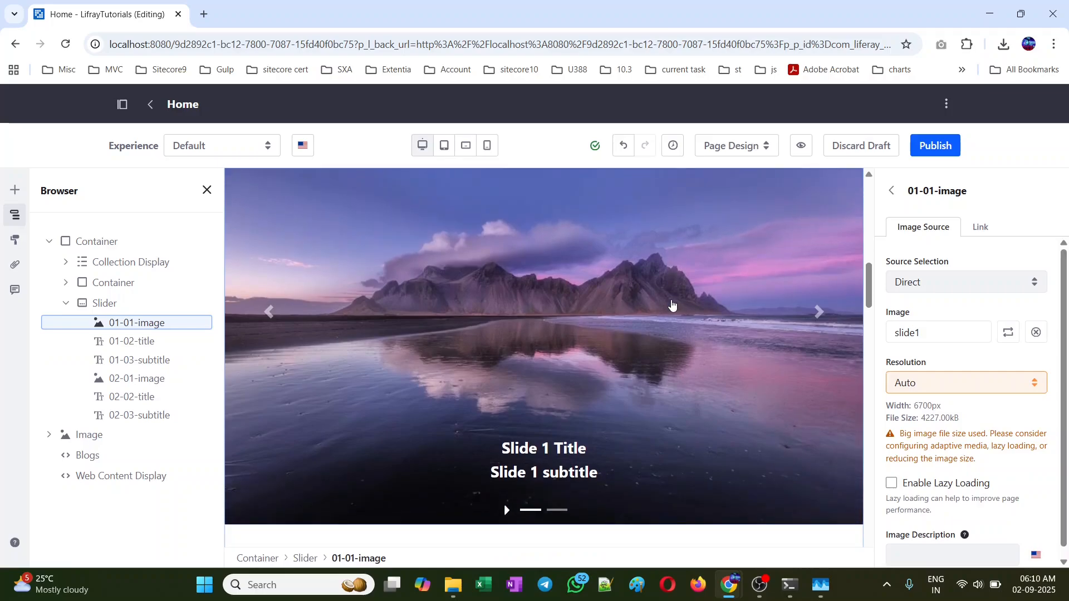
Look over the page content below and above the Slider with the first slide's image in place.
scroll(673, 306, "down", 5)
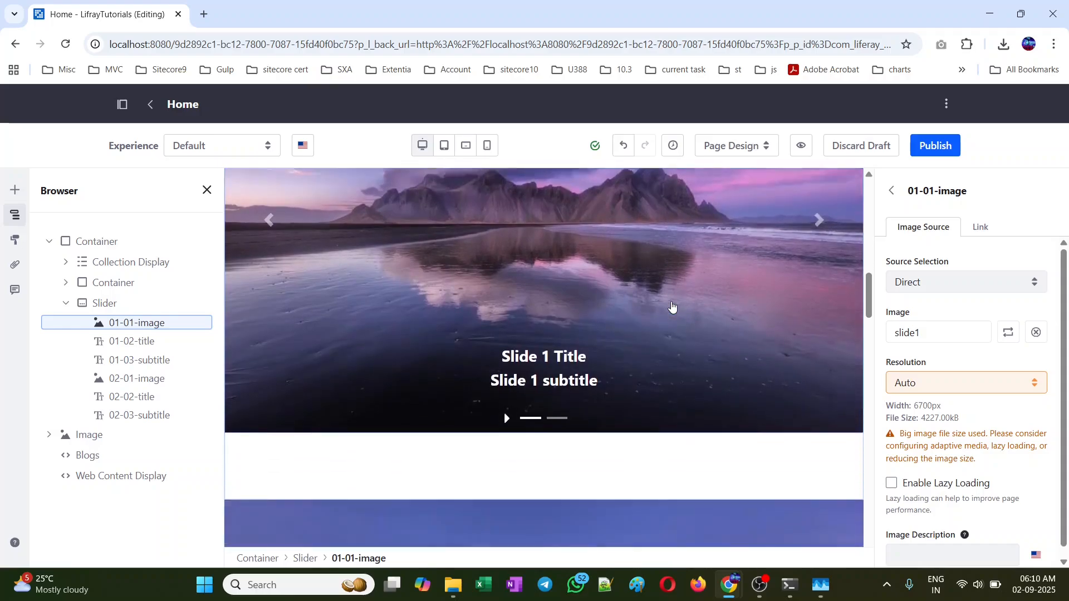
scroll(672, 305, "down", 5)
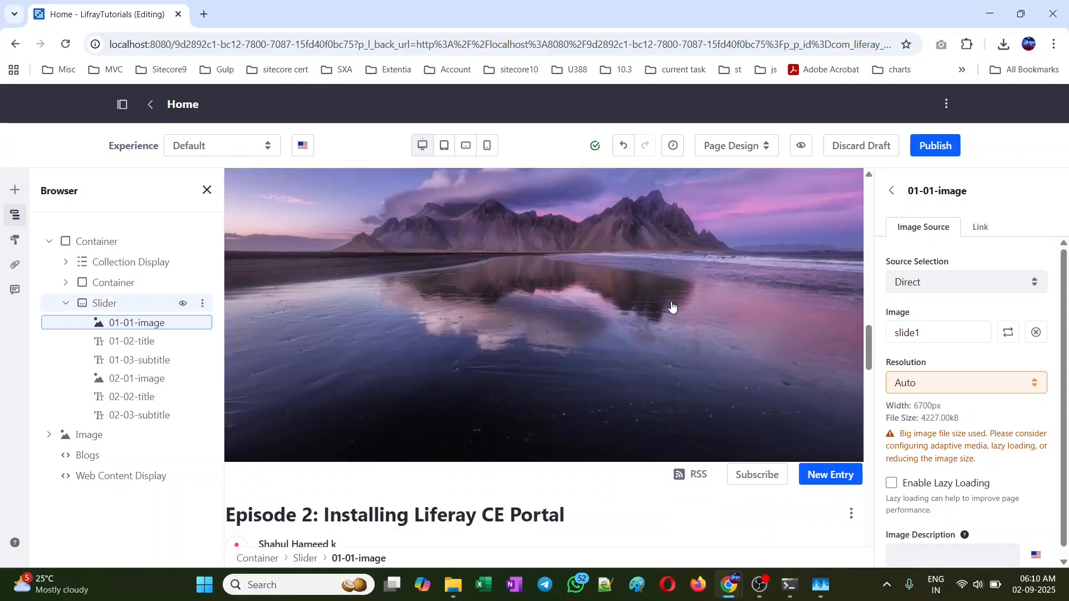
scroll(673, 306, "down", 10)
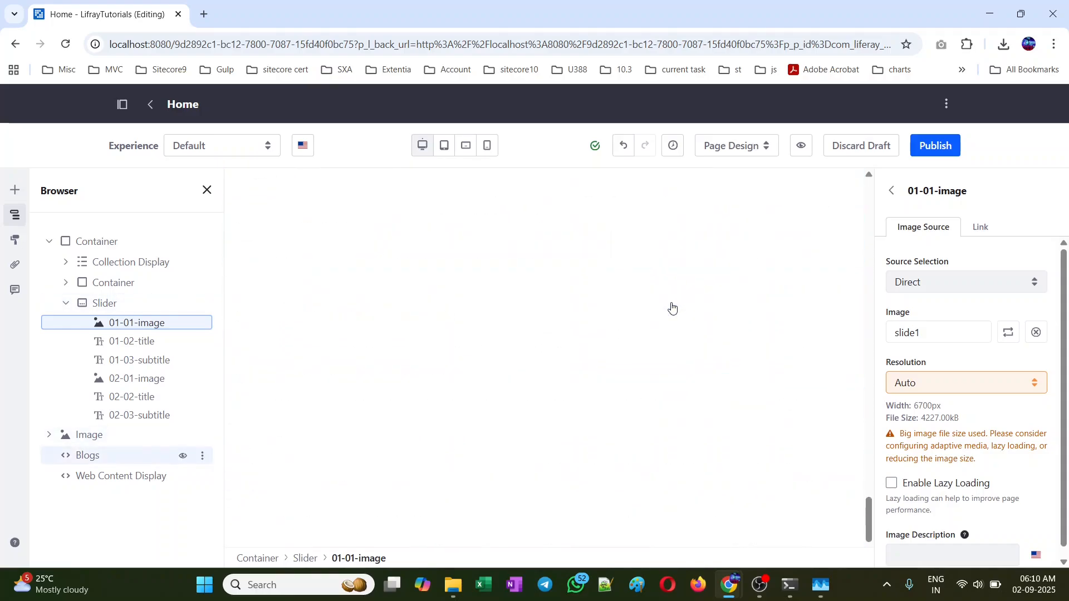
scroll(673, 308, "up", 5)
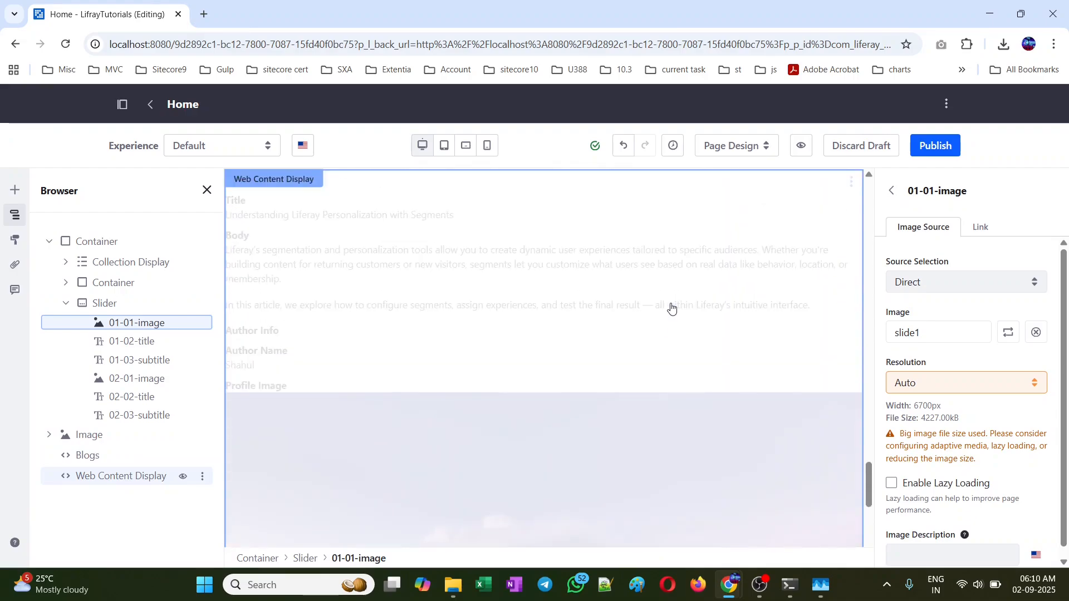
scroll(672, 308, "up", 8)
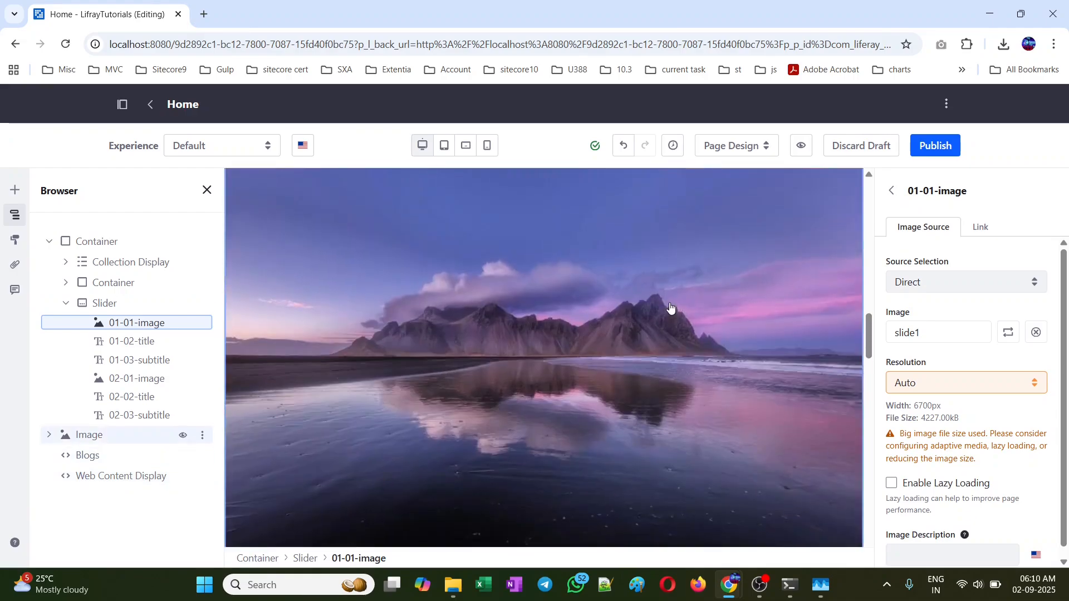
scroll(668, 307, "down", 4)
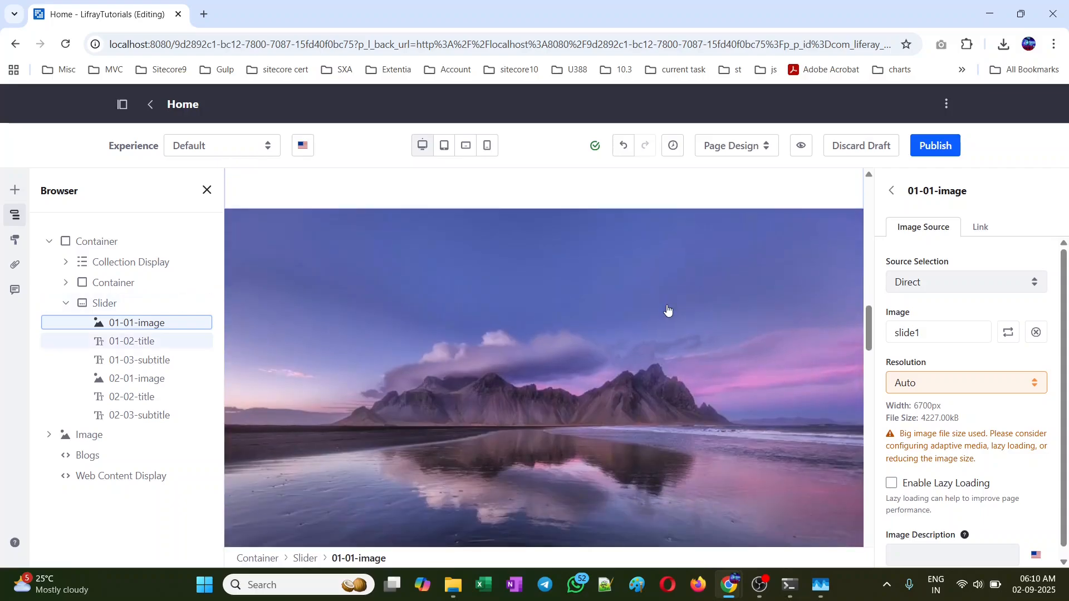
scroll(668, 309, "up", 5)
scroll(668, 309, "up", 4)
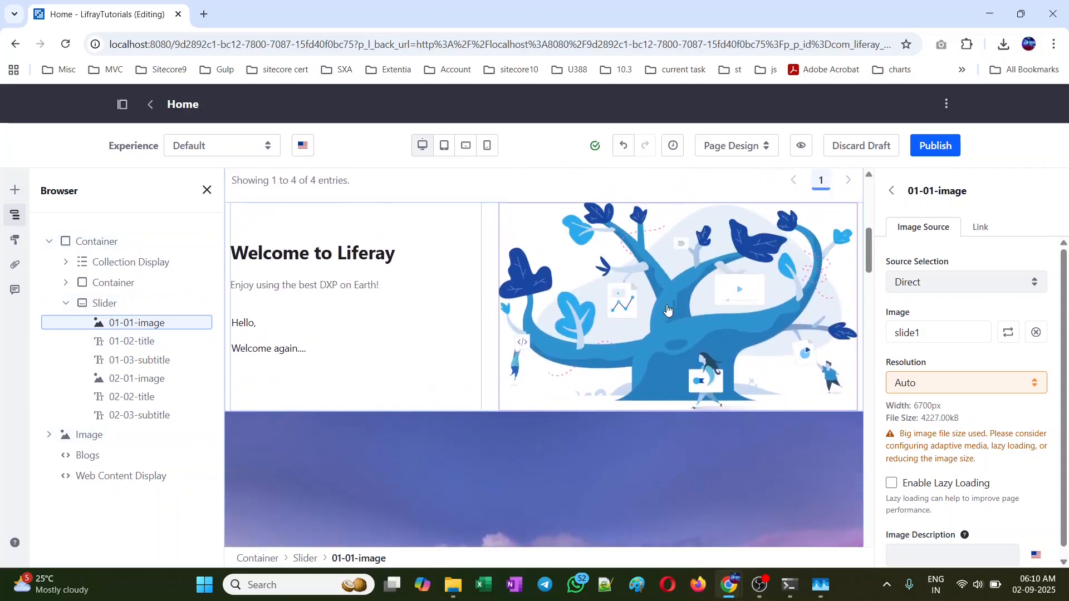
scroll(668, 309, "down", 4)
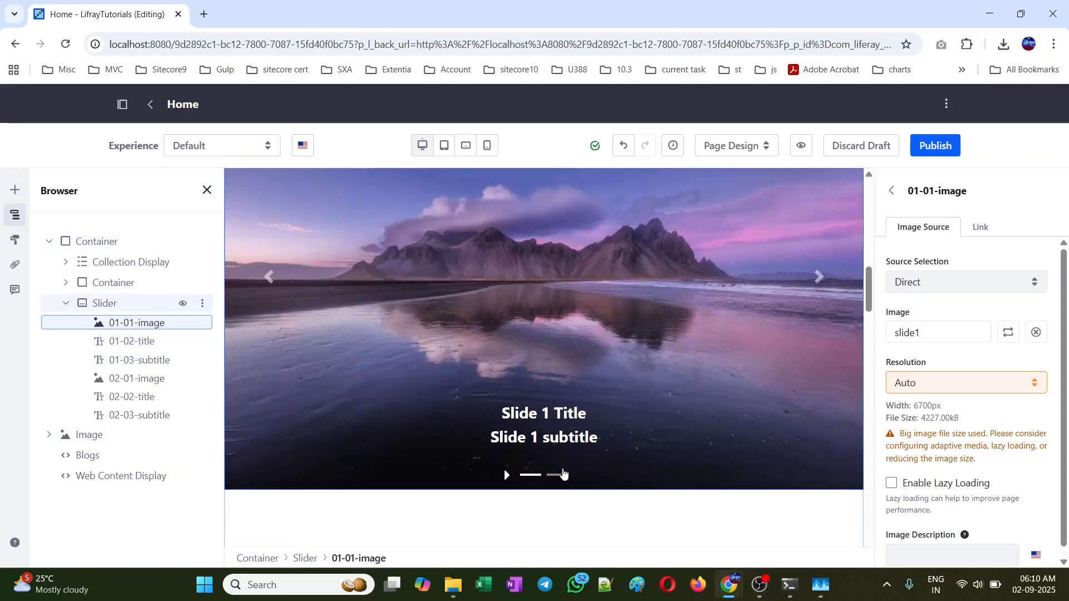
Switch the Slider to its second slide and set that slide's image to slide2 from Documents and Media.
left_click(818, 277)
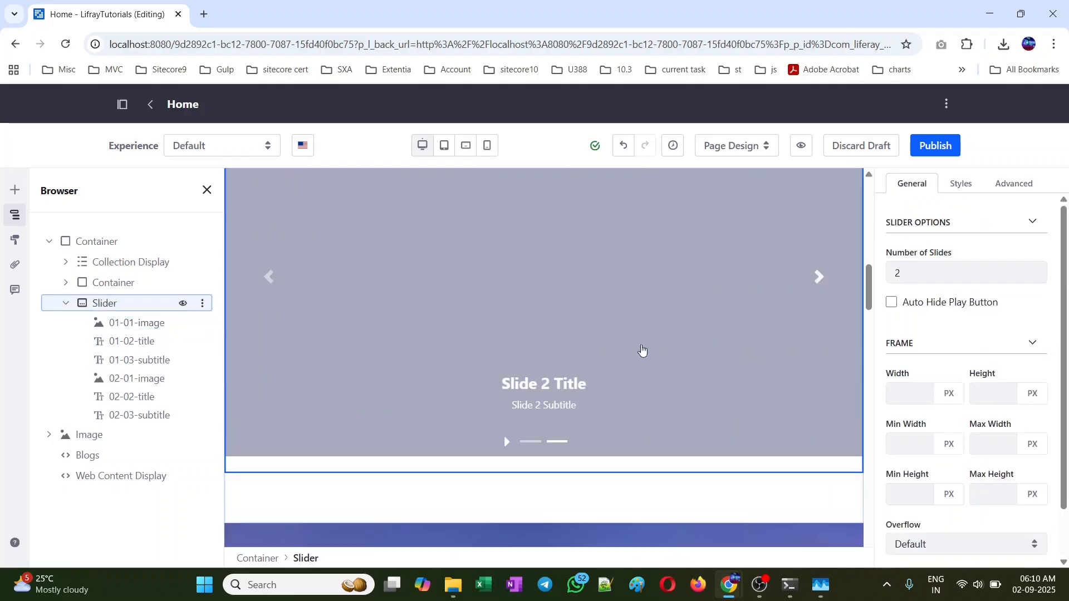
left_click(565, 348)
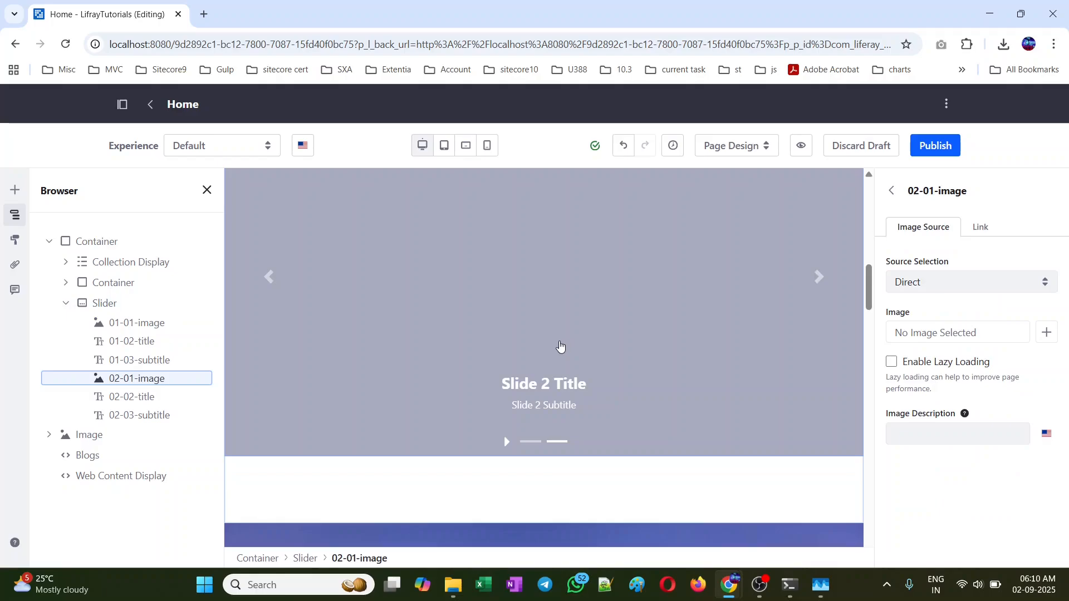
scroll(532, 356, "up", 2)
double_click(532, 356)
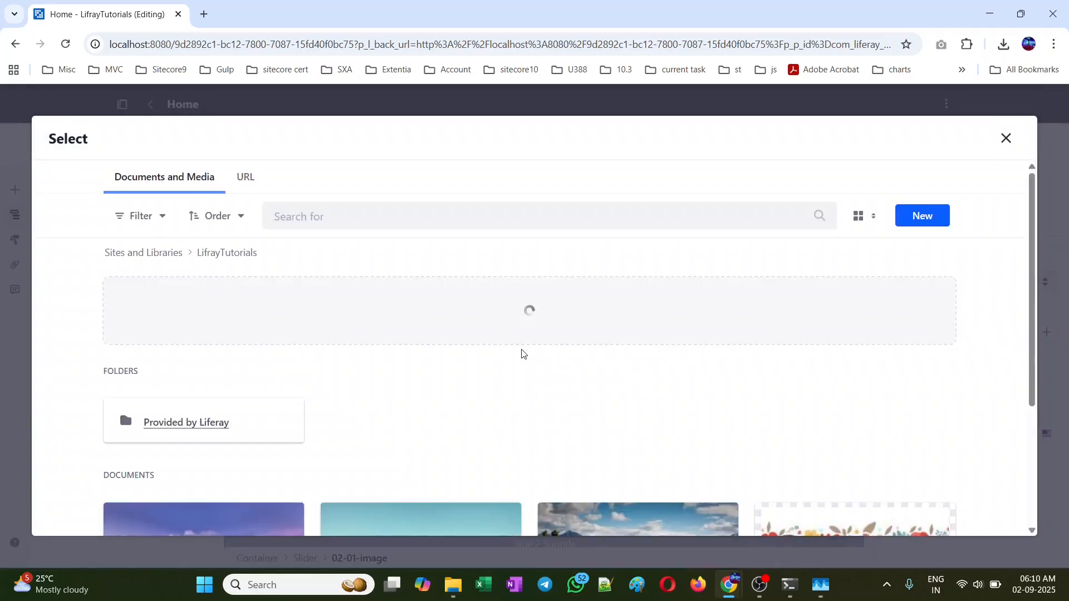
scroll(521, 351, "down", 3)
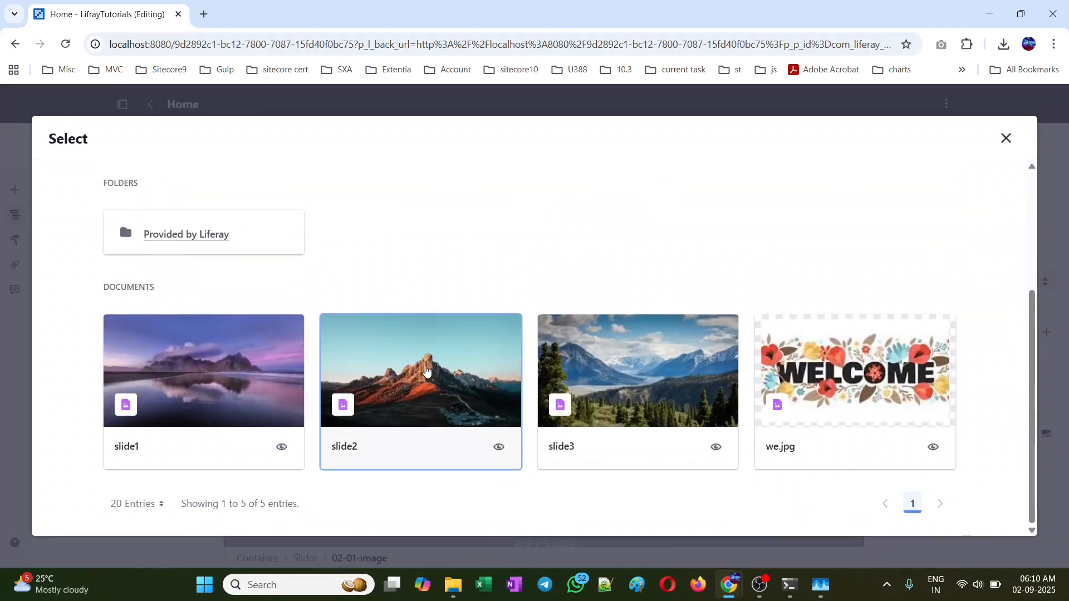
left_click(478, 359)
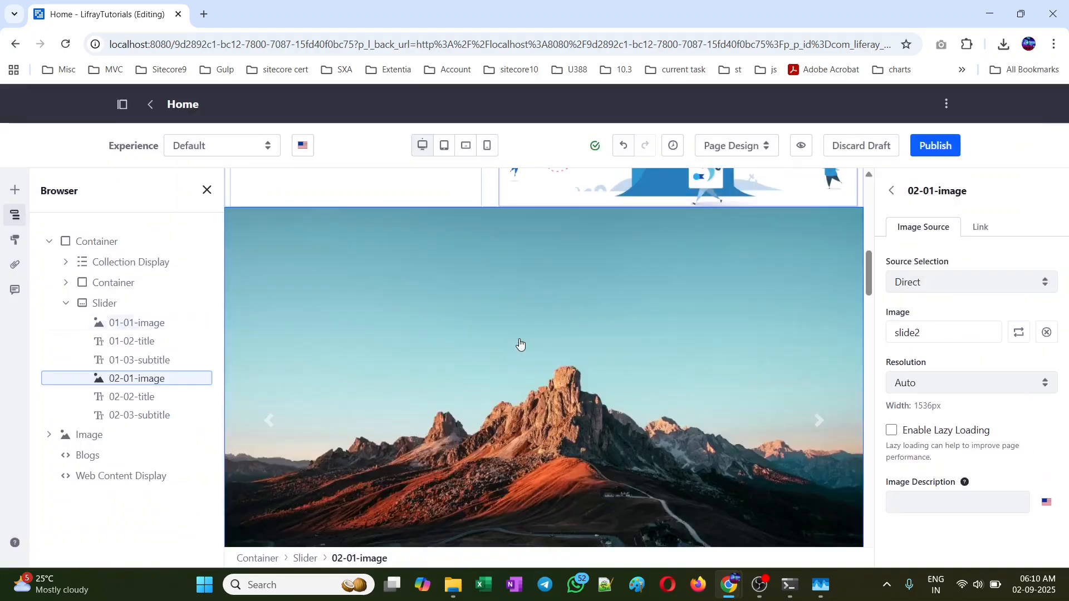
Check the resolution options of the second slide's image and enable lazy loading for it.
scroll(501, 348, "down", 3)
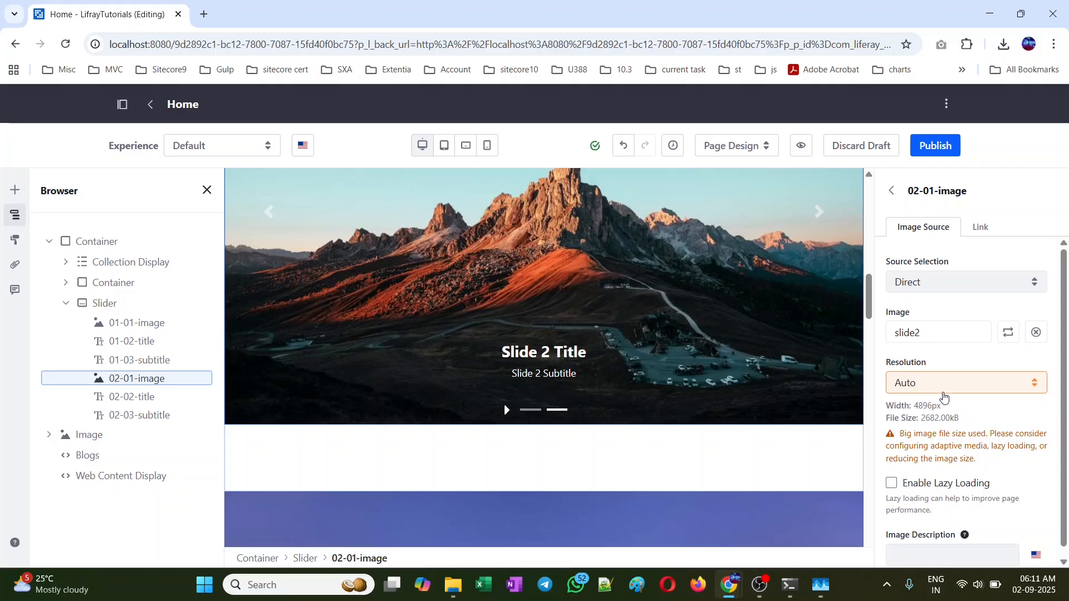
left_click(942, 379)
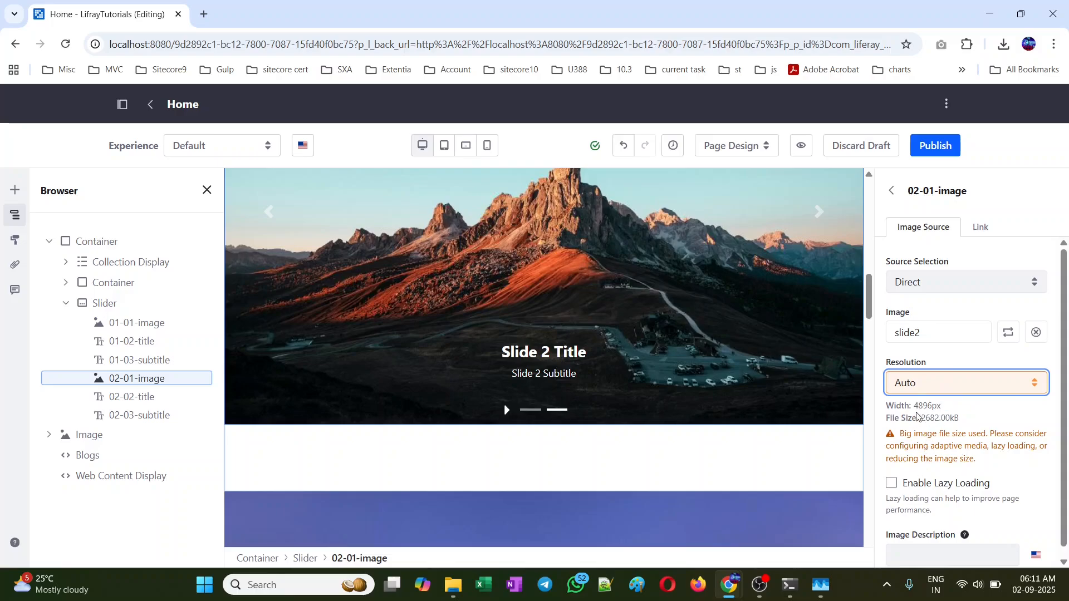
left_click(881, 349)
scroll(892, 401, "down", 1)
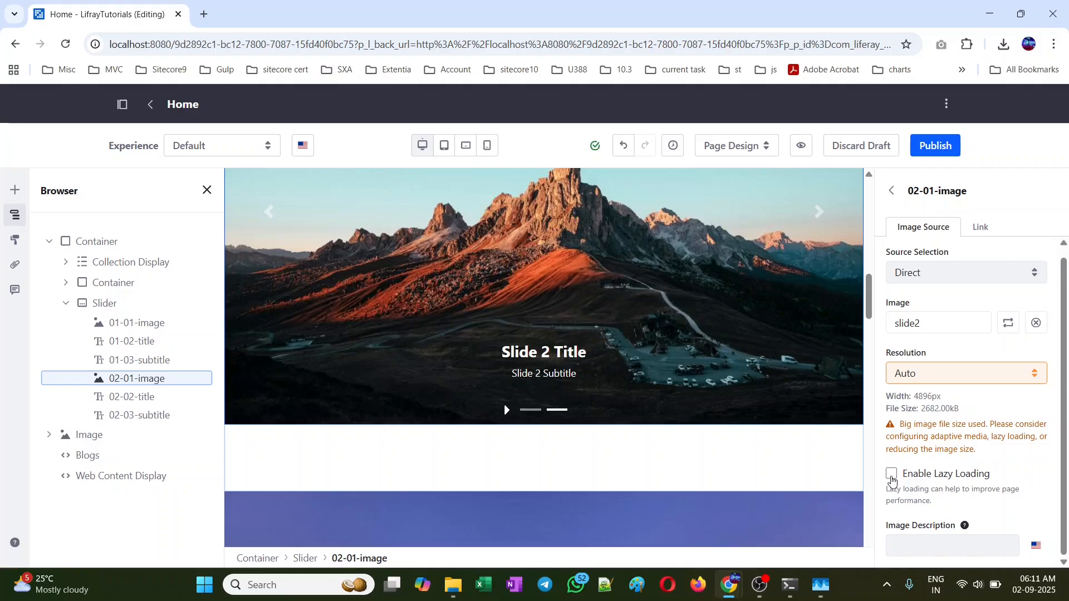
left_click(892, 475)
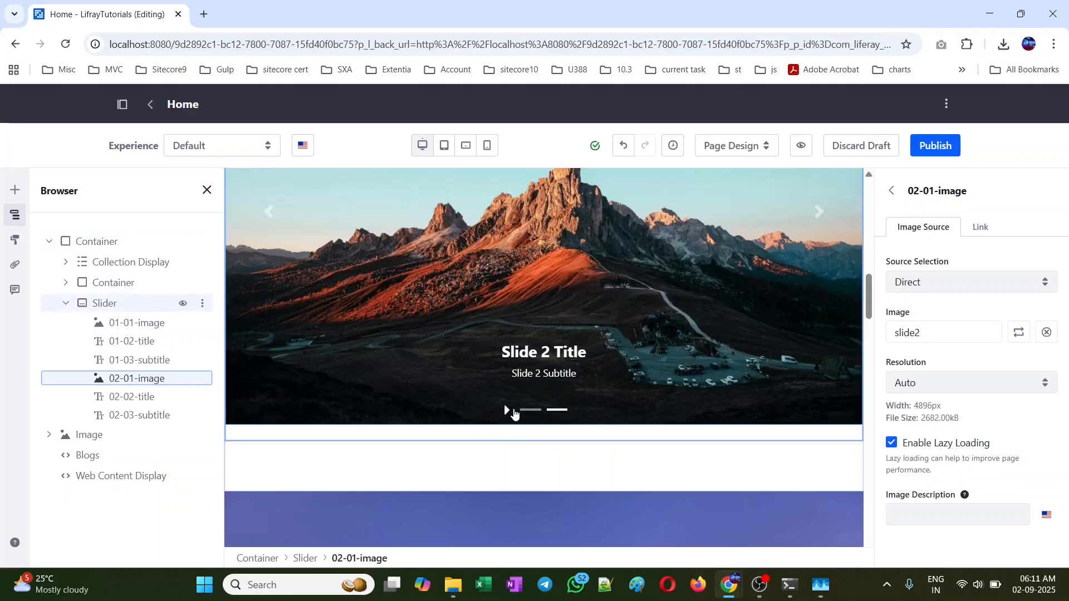
Return the Slider to its first slide and enable lazy loading for that slide's image.
left_click(523, 410)
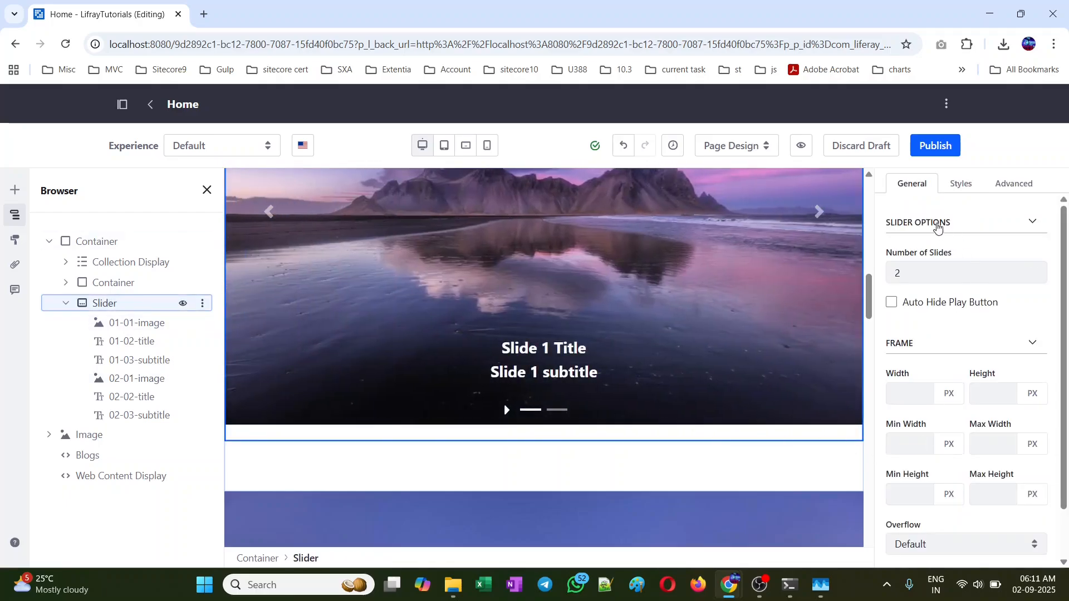
scroll(959, 417, "down", 2)
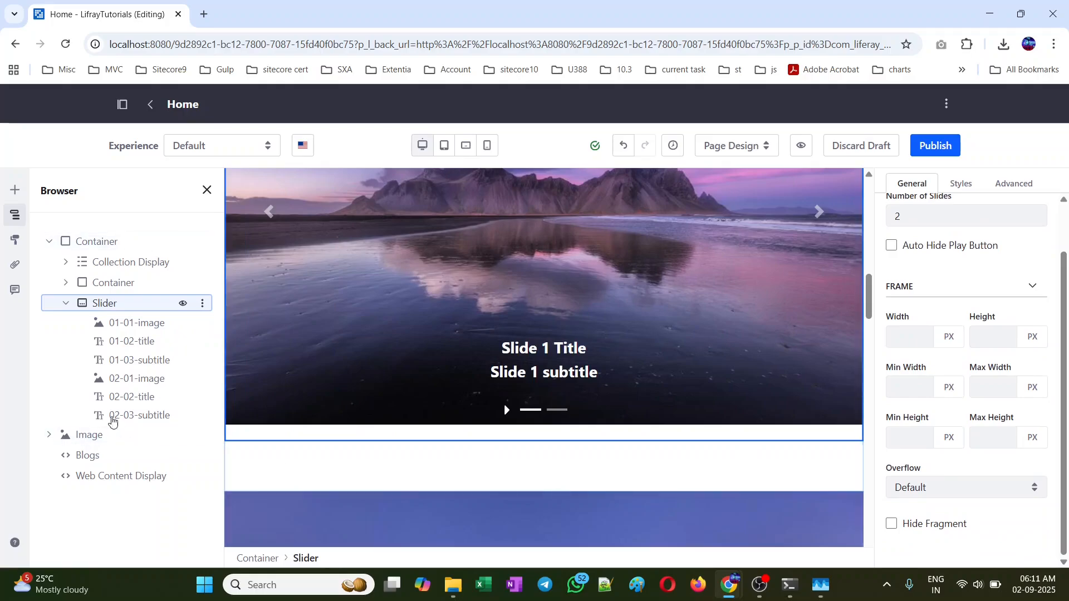
left_click(148, 325)
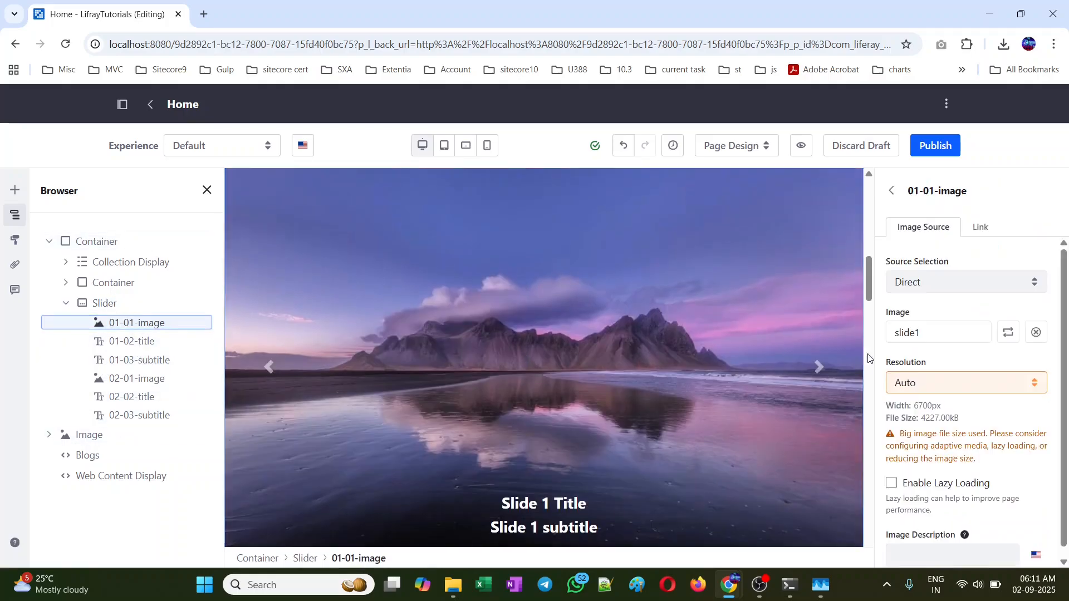
left_click(892, 473)
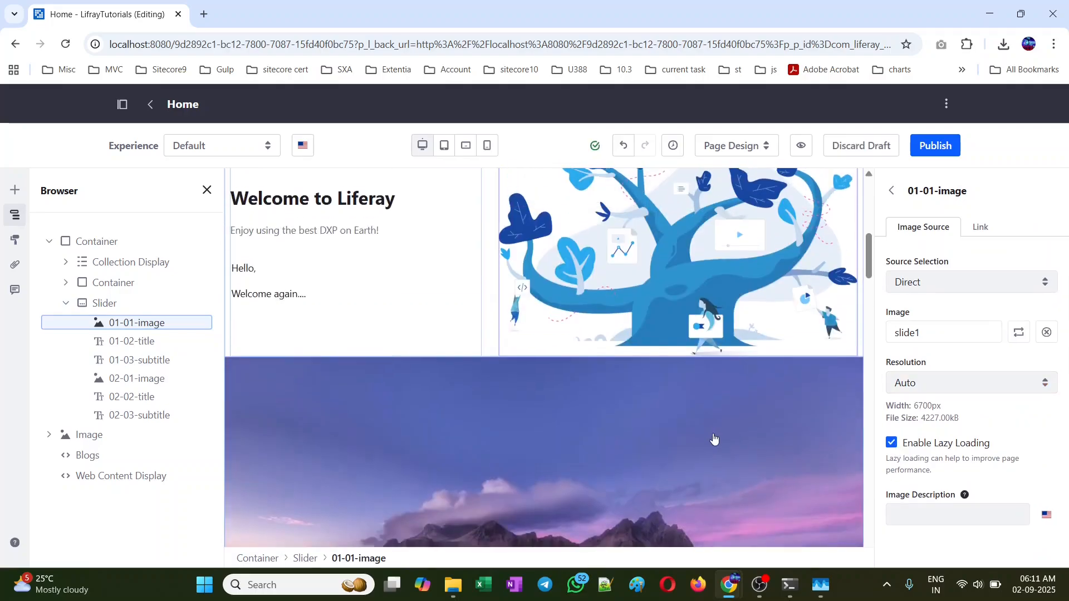
scroll(713, 439, "down", 5)
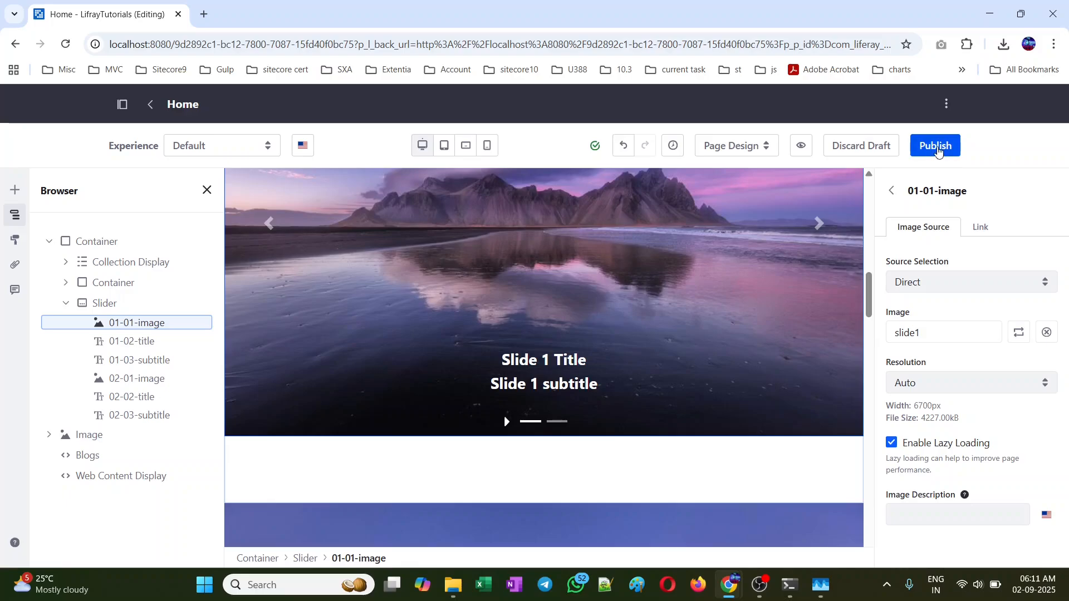
Publish the Home page and look over the Slider on the live page.
left_click(938, 152)
scroll(737, 270, "down", 6)
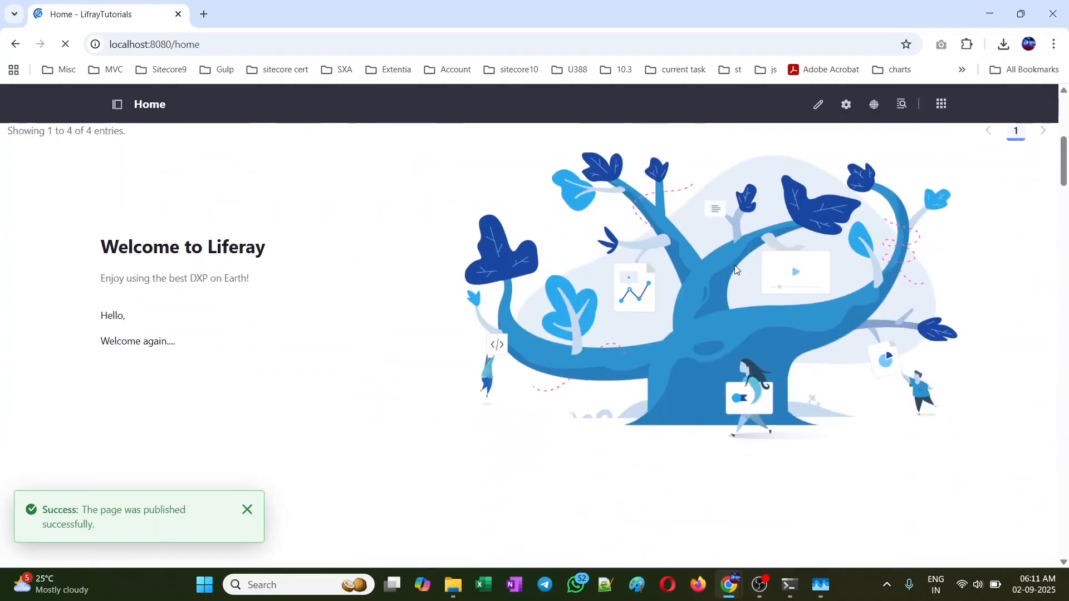
scroll(735, 270, "down", 5)
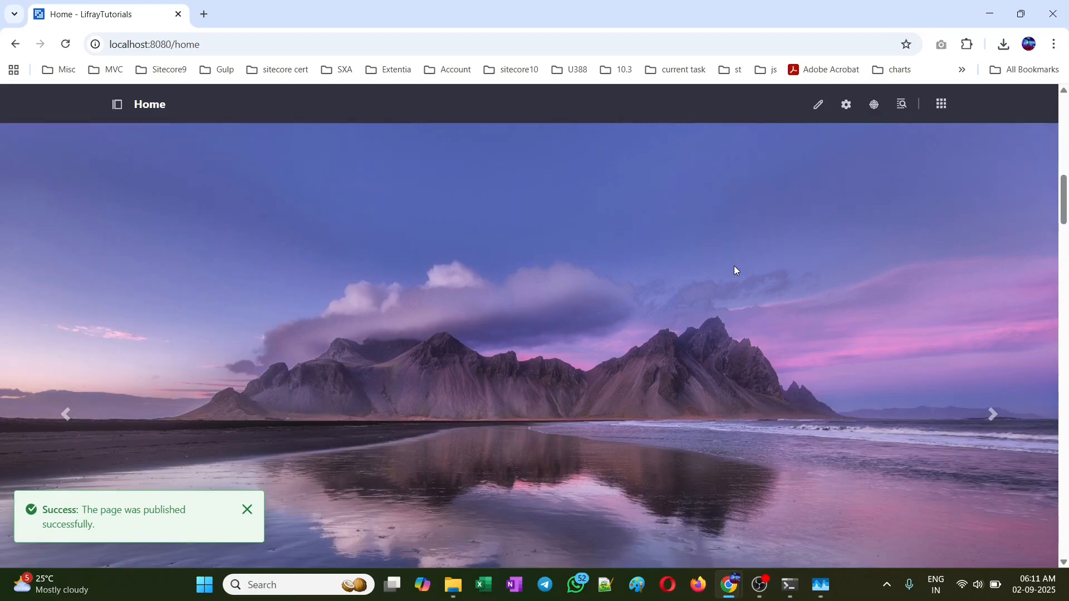
scroll(734, 270, "down", 3)
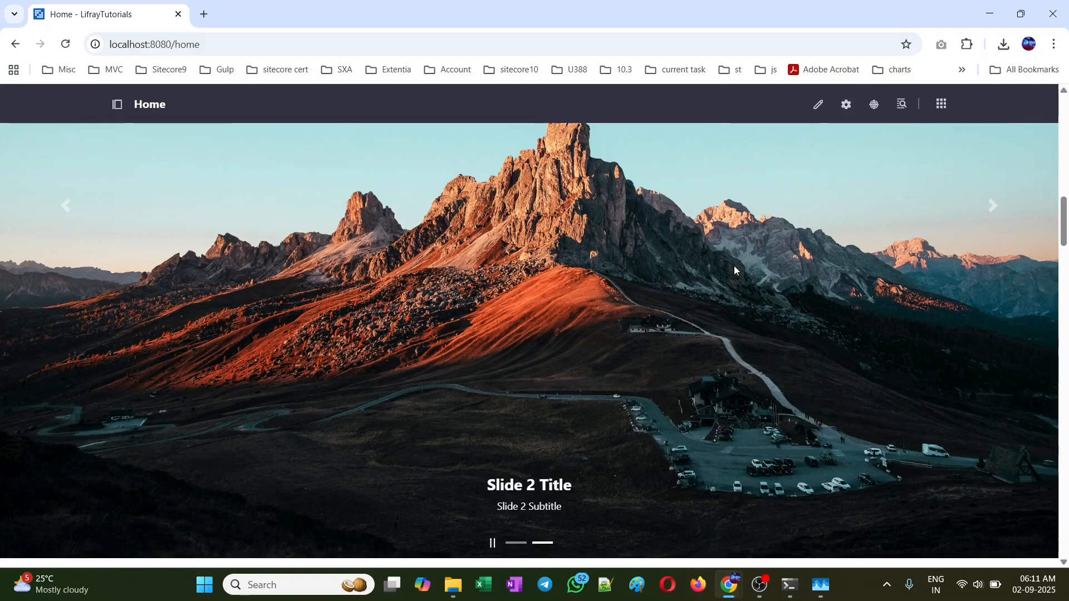
scroll(734, 270, "down", 2)
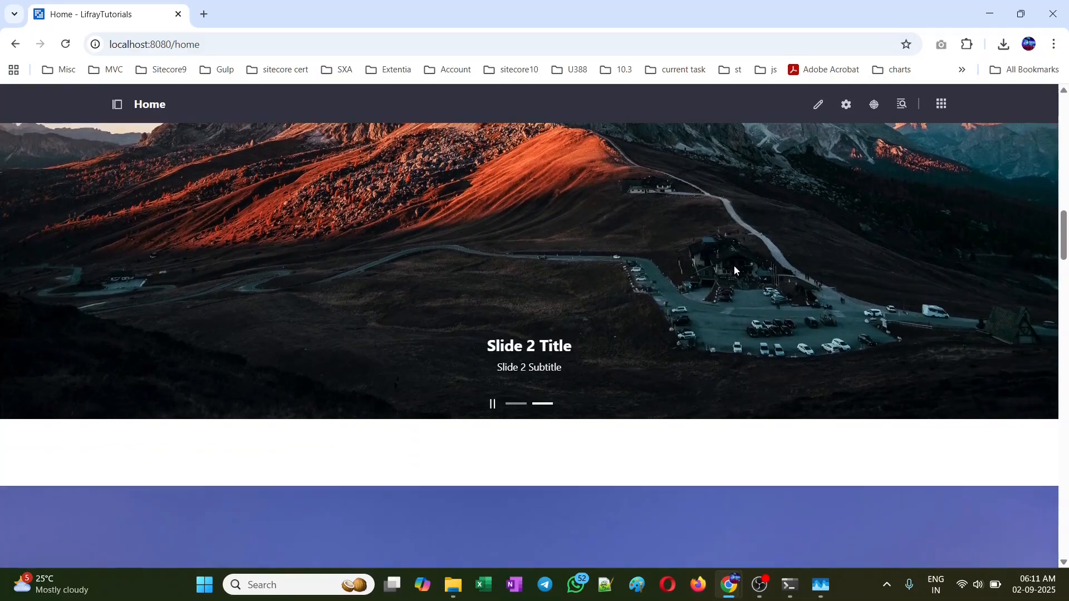
scroll(734, 270, "up", 2)
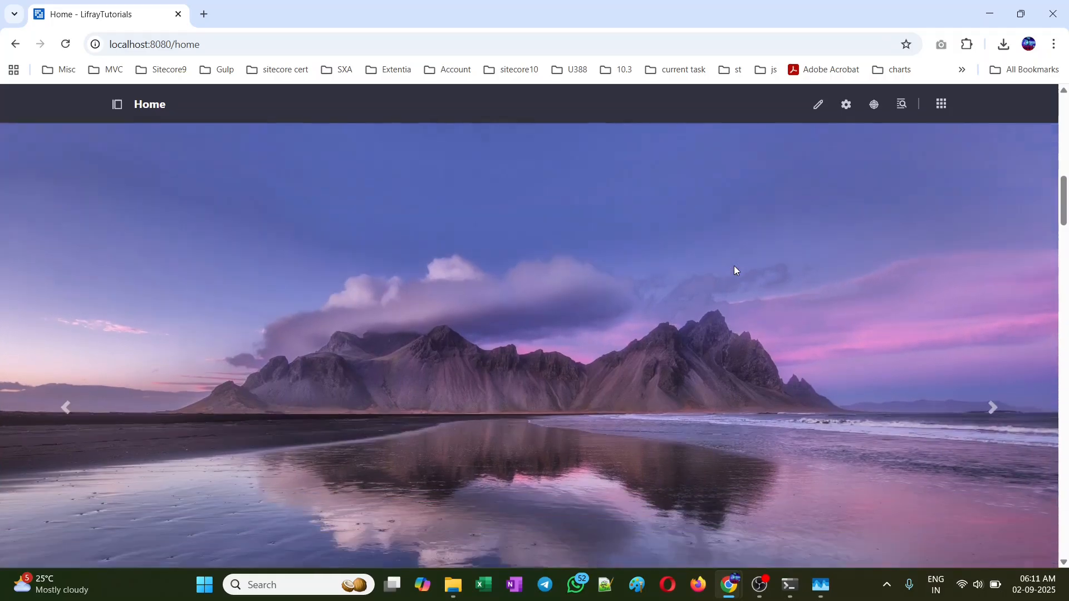
scroll(734, 269, "down", 3)
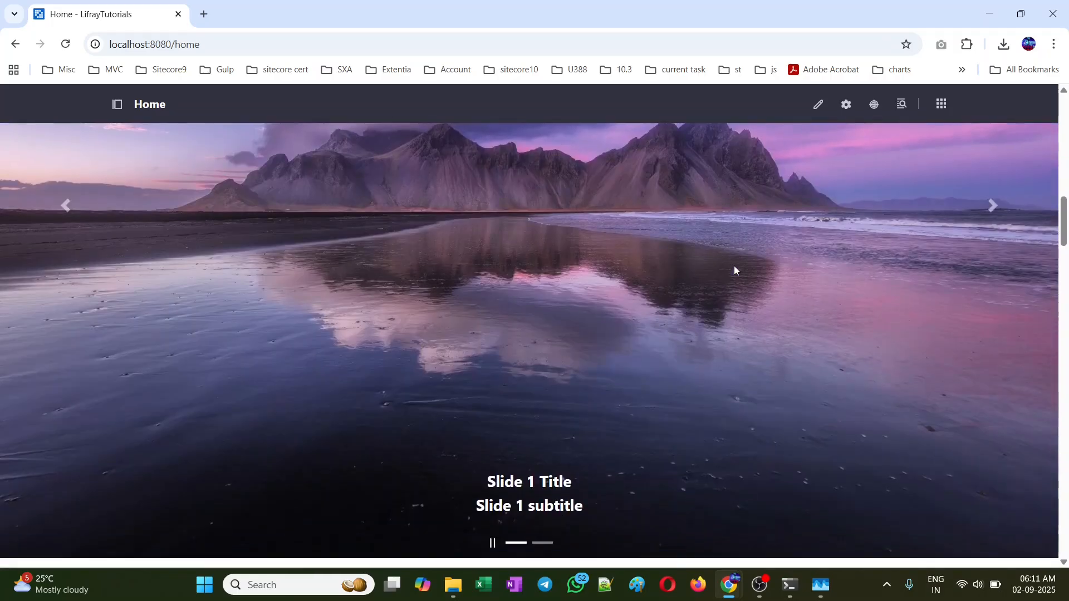
Pause the live Slider and switch back and forth between its two slides to check them.
left_click(491, 546)
left_click(543, 543)
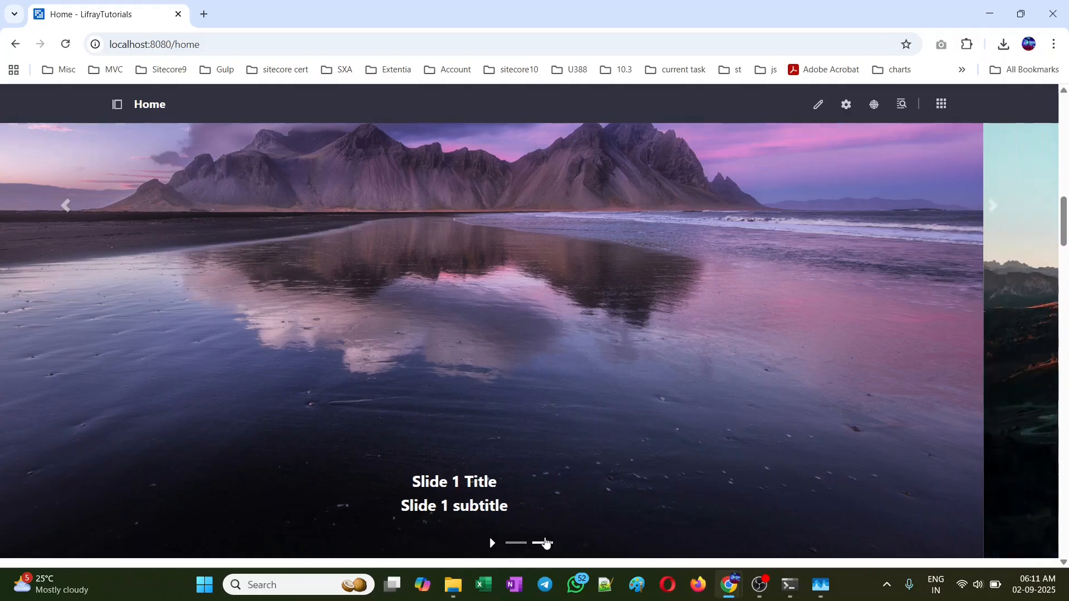
left_click(519, 549)
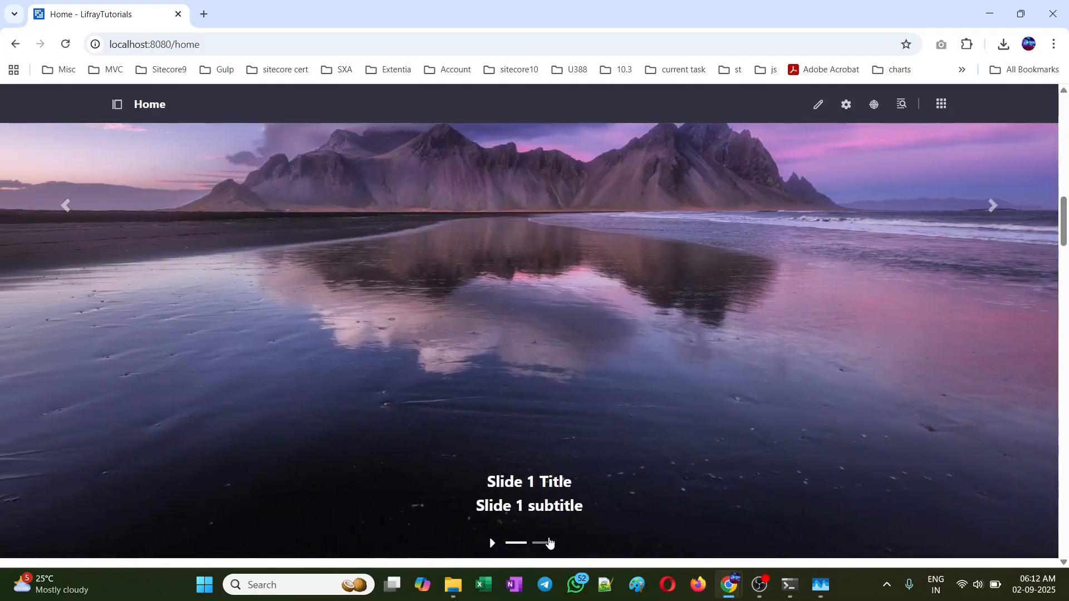
left_click(545, 544)
left_click(517, 544)
left_click(543, 544)
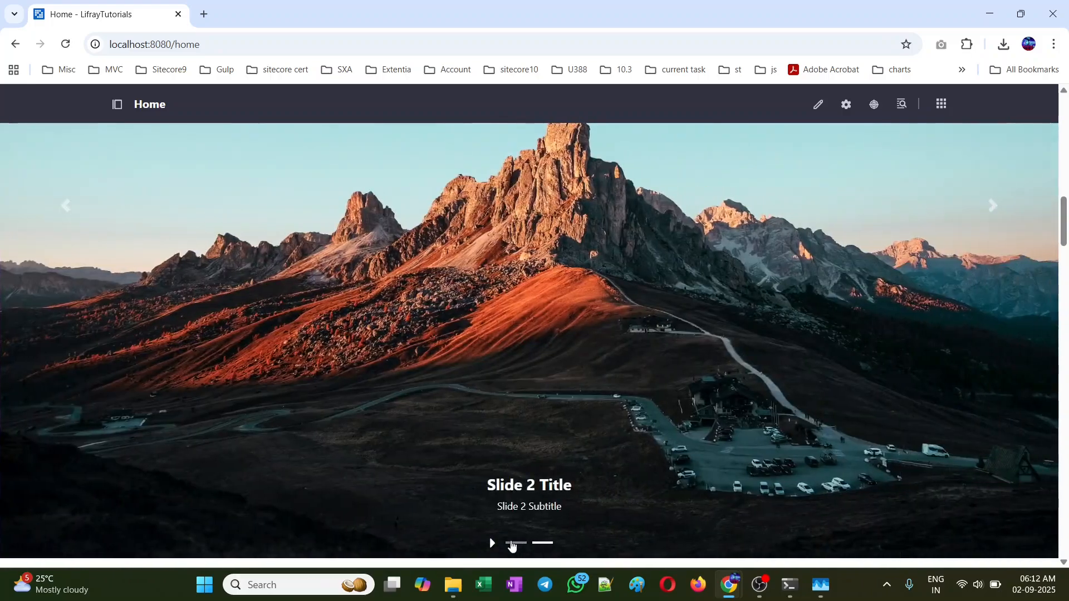
left_click(517, 543)
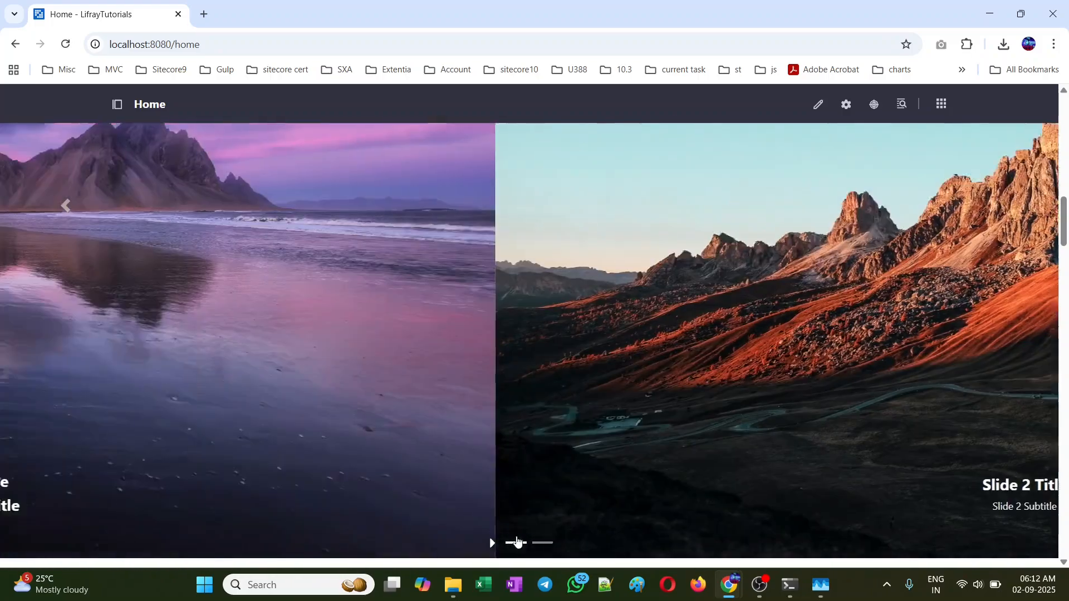
Duplicate the Home page's browser tab and load localhost:8080/o/api in the copy.
left_click(204, 15)
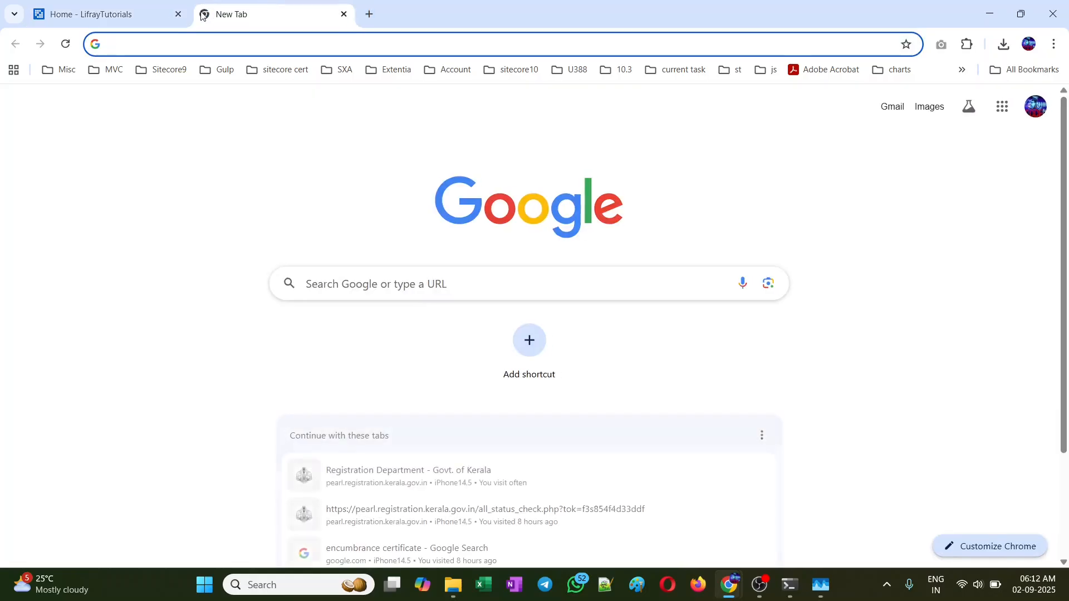
left_click(161, 16)
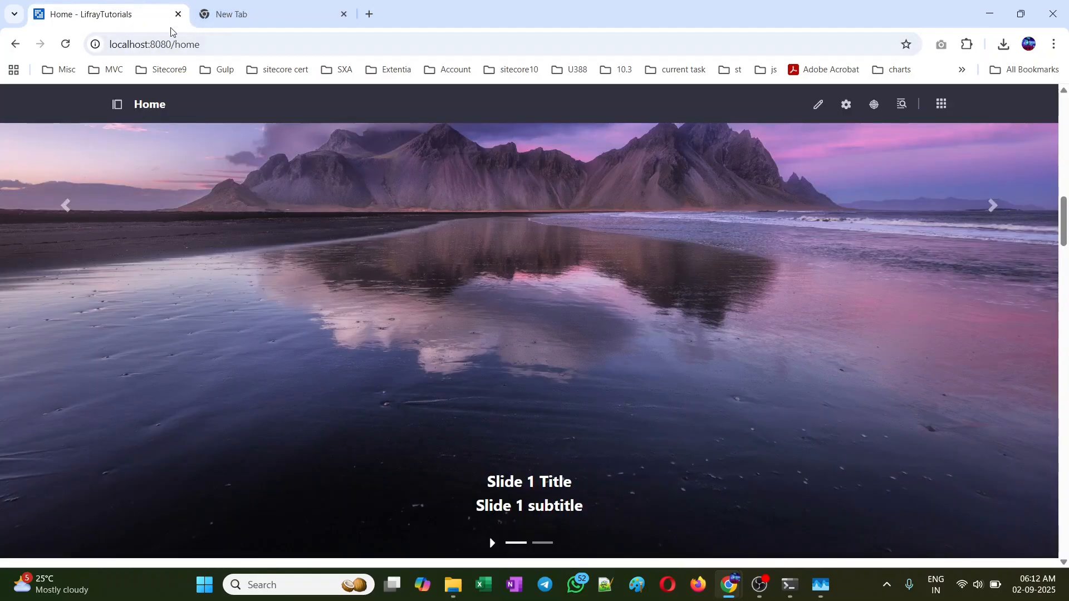
left_click(196, 141)
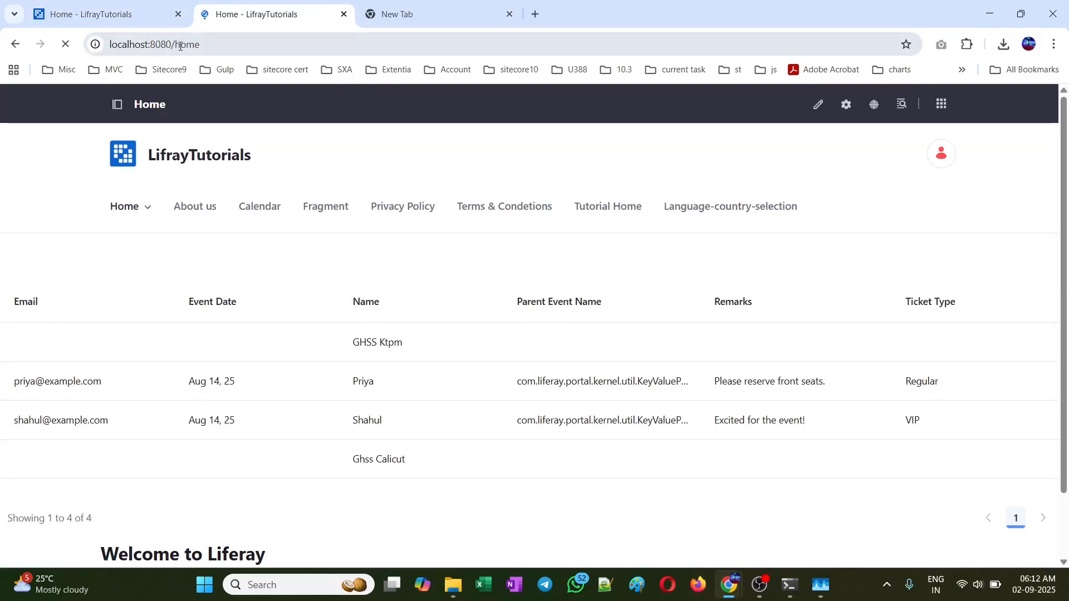
double_click(181, 46)
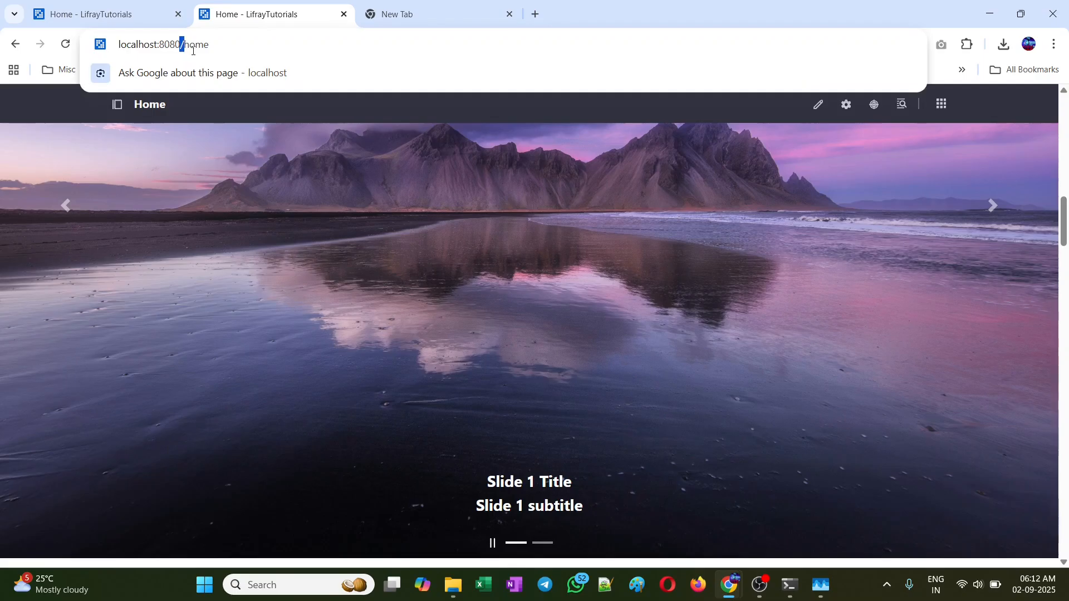
double_click(193, 50)
key("BackSpace")
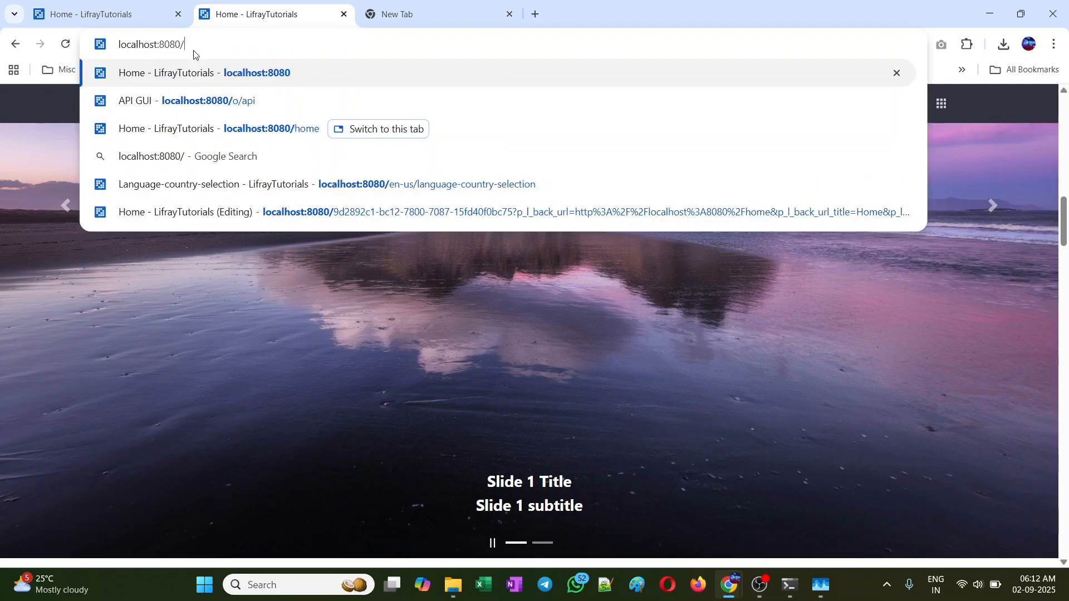
left_click(199, 105)
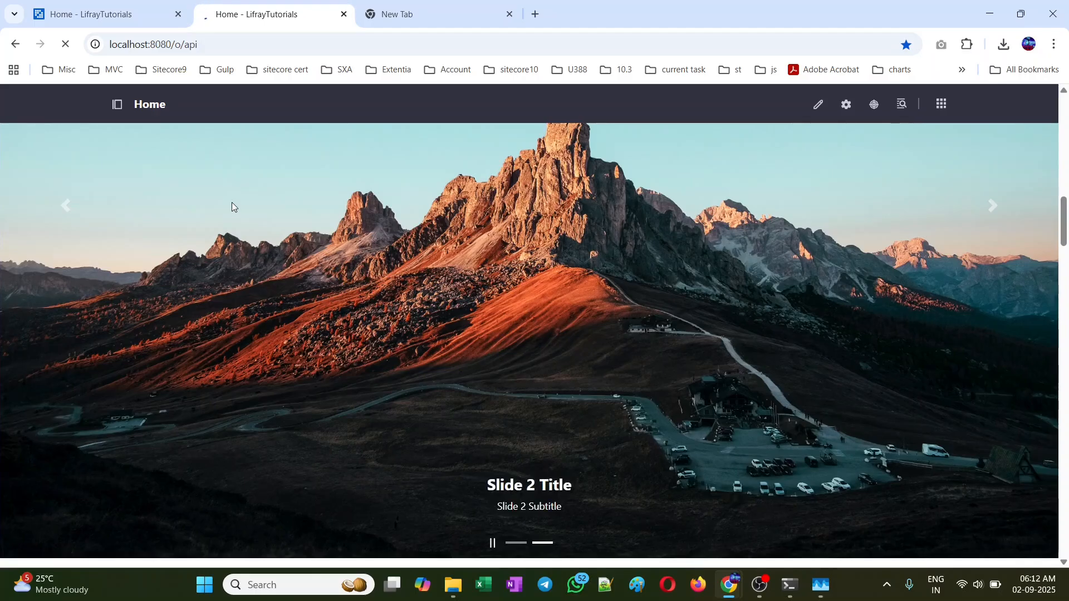
scroll(232, 202, "up", 1)
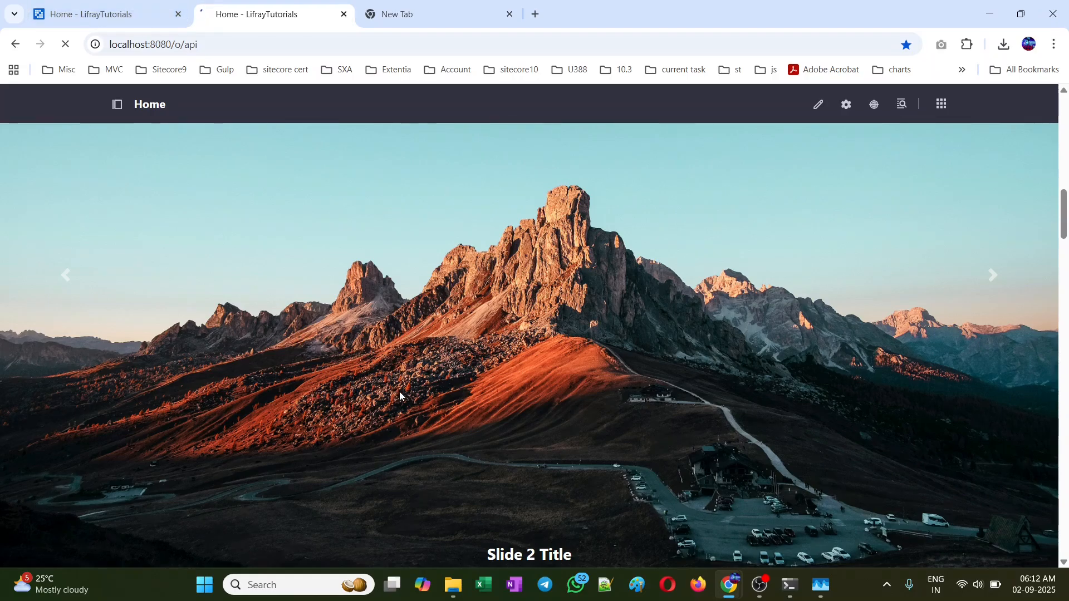
scroll(399, 392, "down", 1)
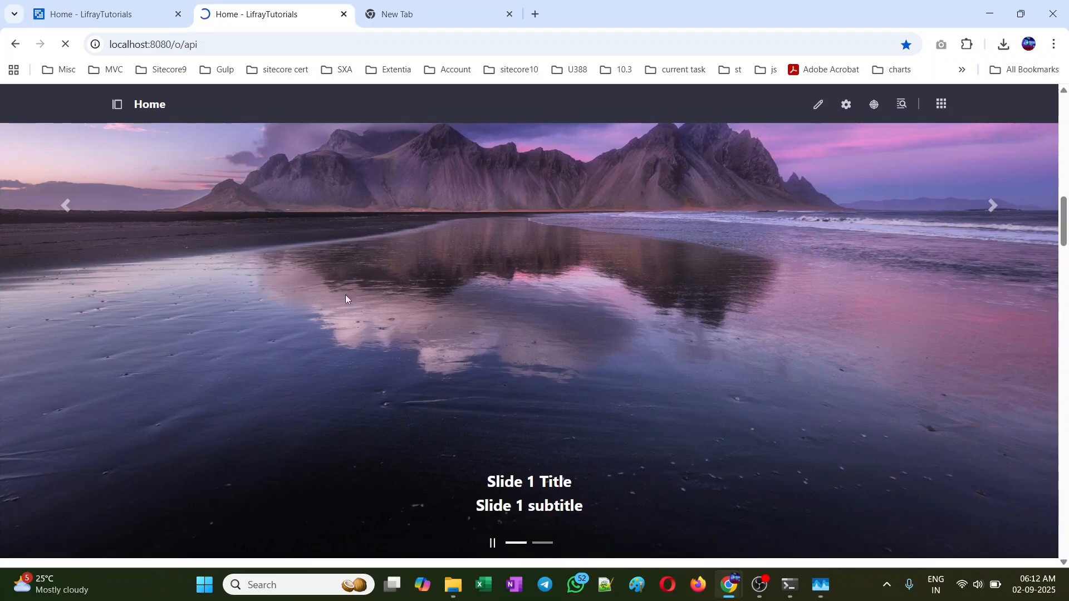
left_click(119, 7)
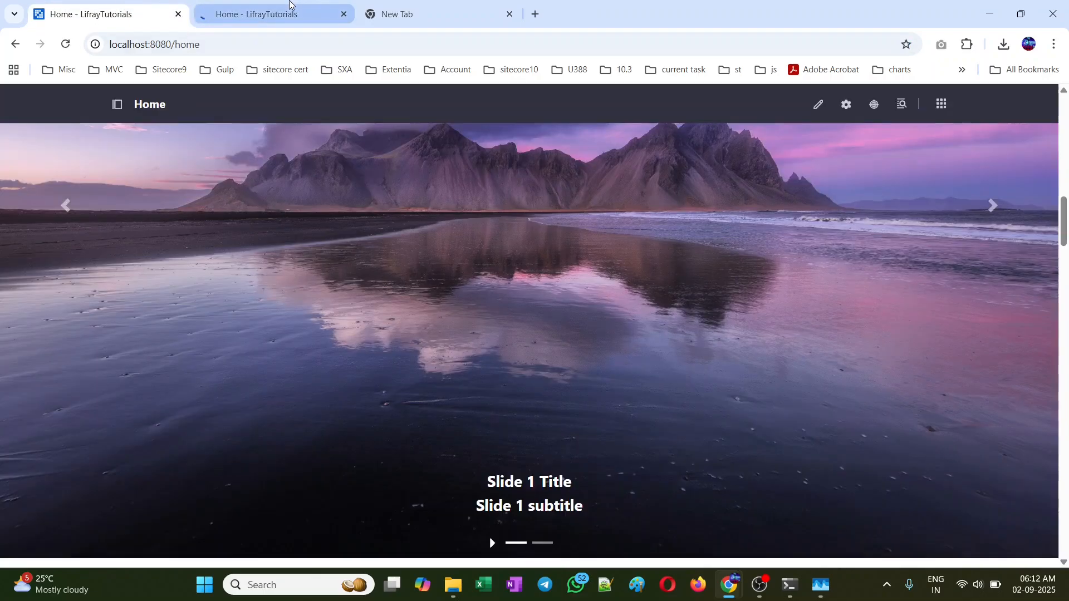
left_click(257, 14)
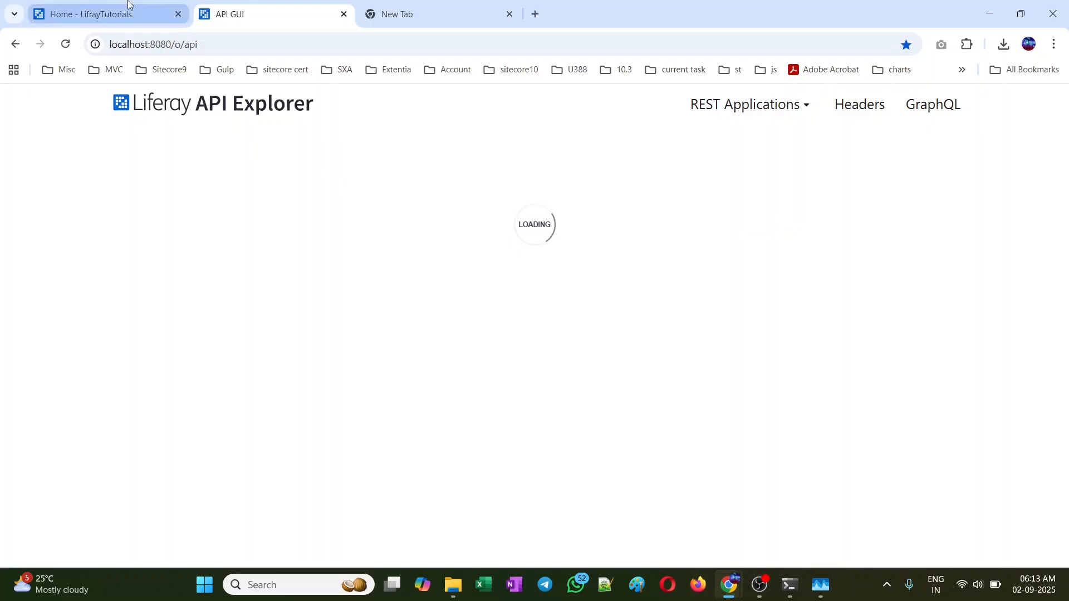
Return to the Home page, open Site Configuration within the site's settings and select the Site ID value in its details.
key("ctrl+Tab")
key("ctrl+Tab")
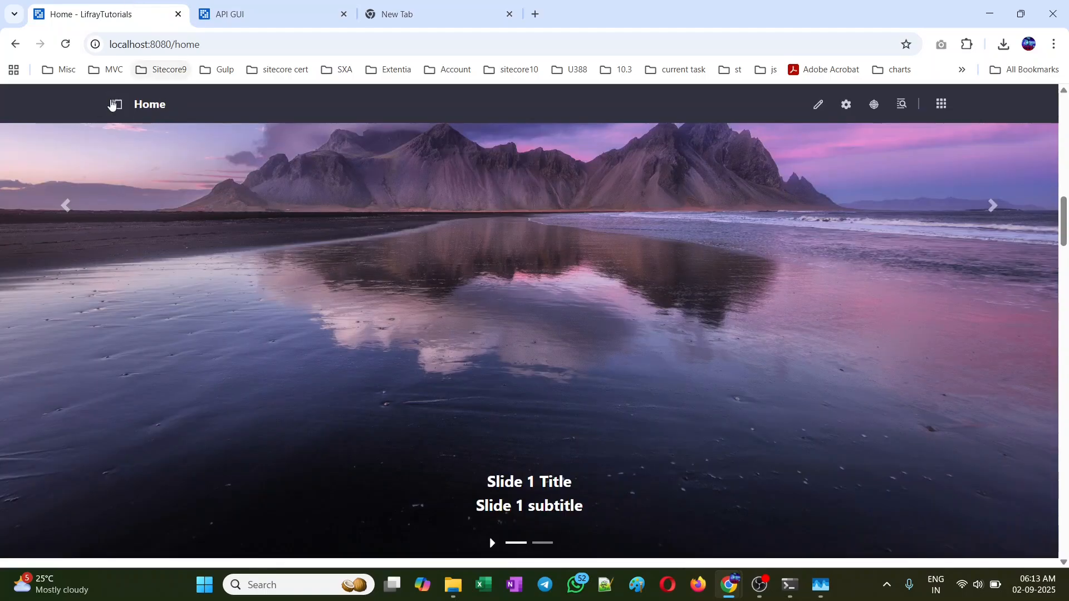
left_click(112, 107)
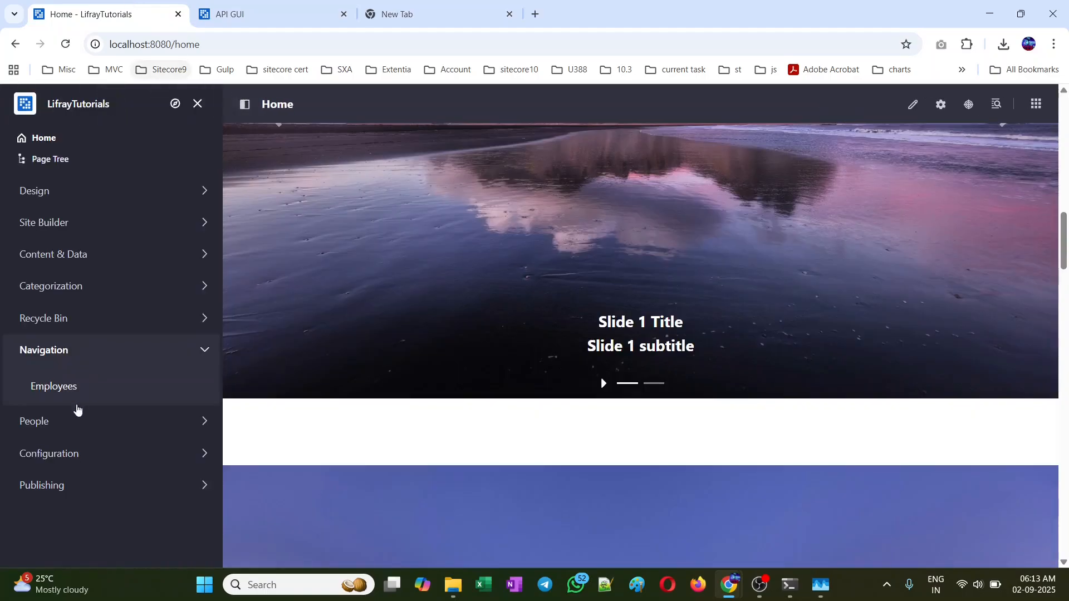
left_click(40, 452)
scroll(45, 446, "down", 1)
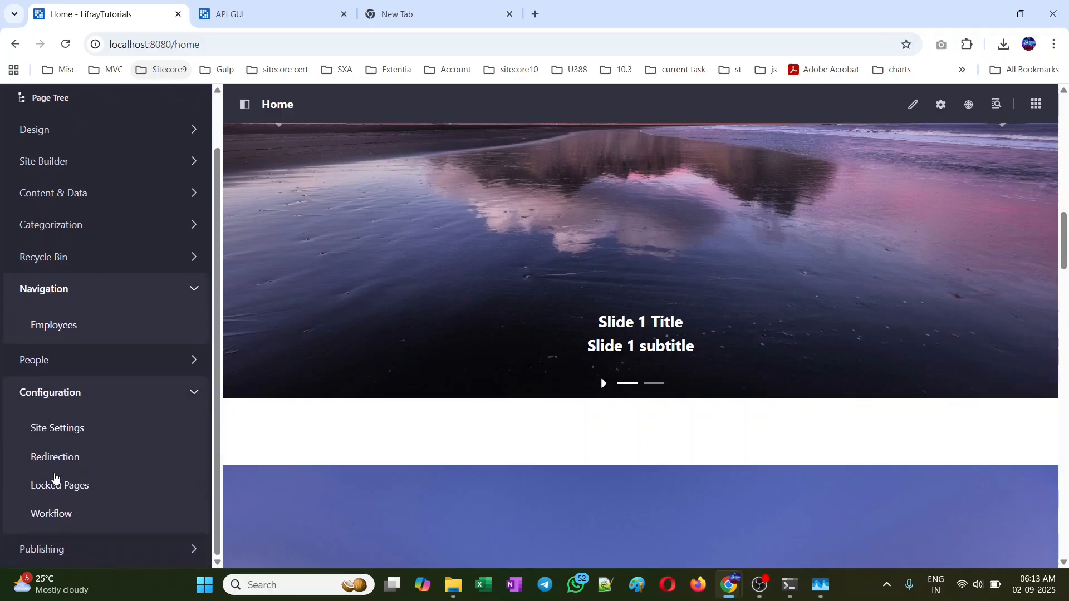
left_click(85, 437)
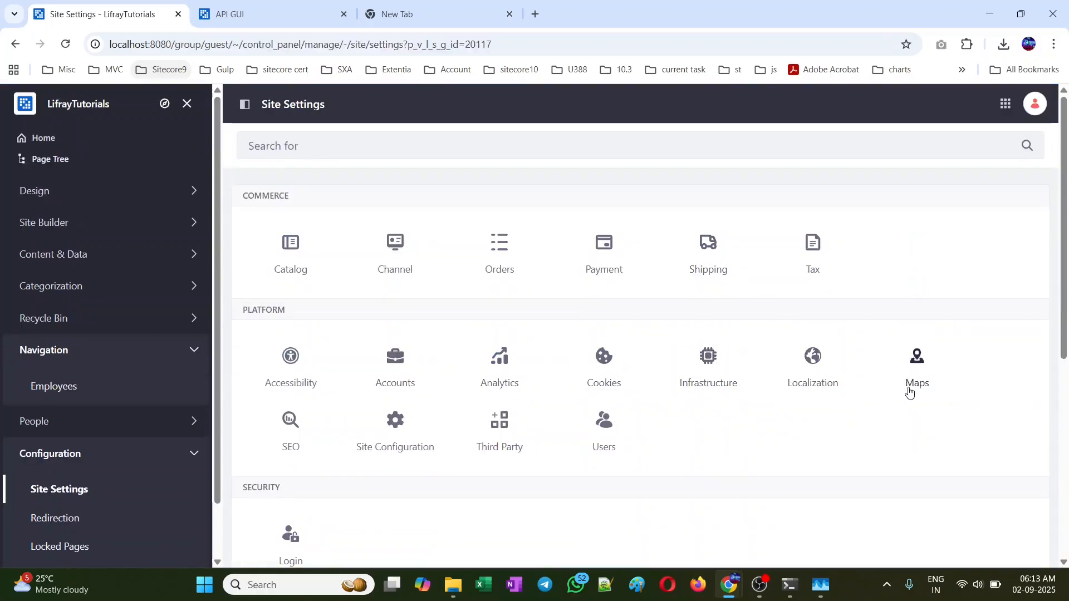
middle_click(394, 427)
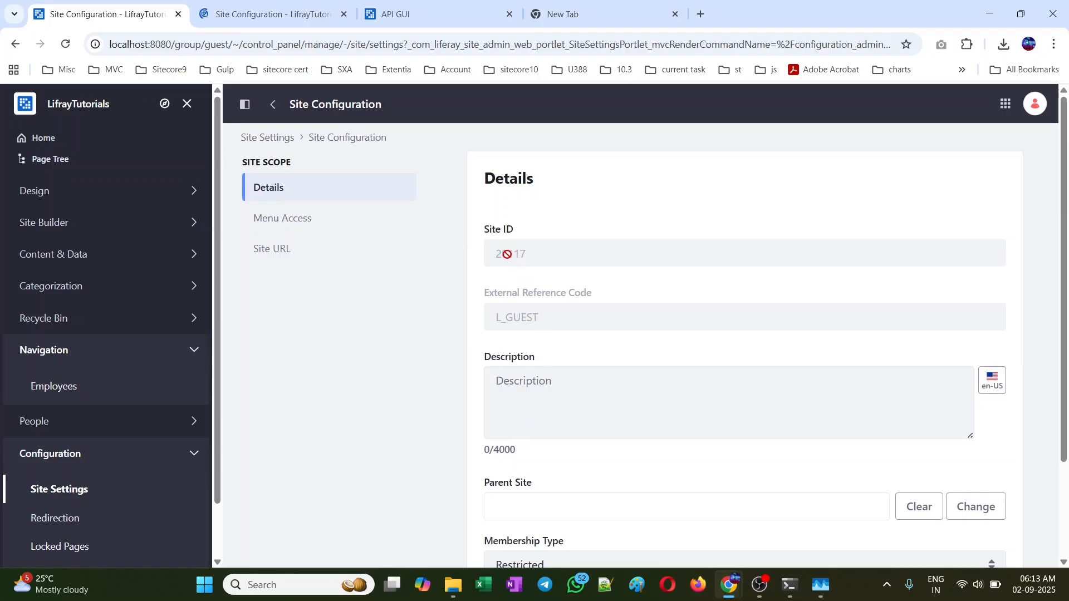
double_click(508, 255)
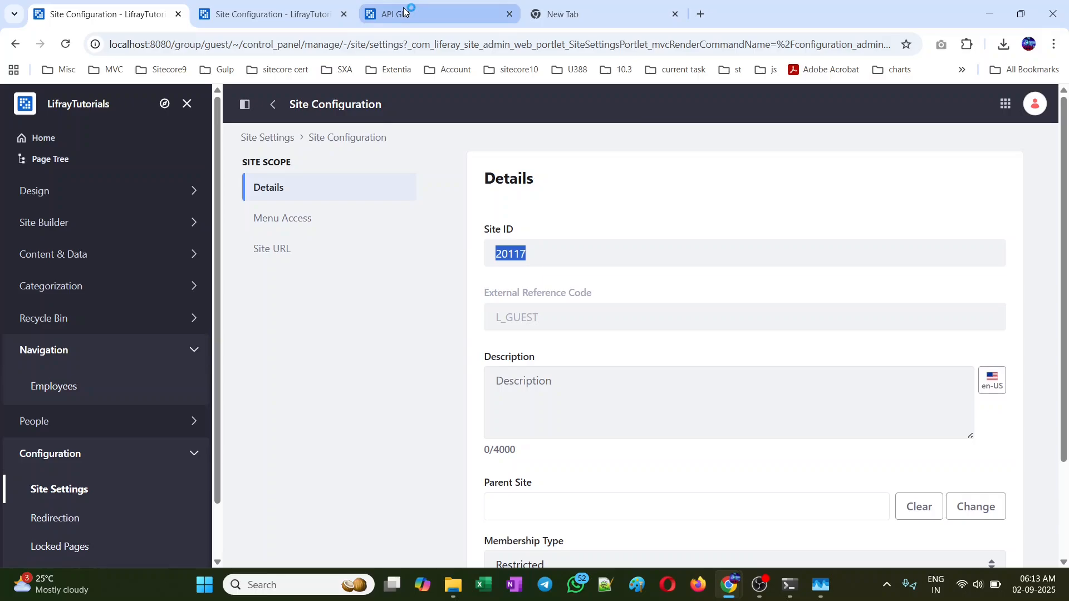
Switch to the Liferay API Explorer and search the Headless Delivery endpoints for "pag".
key("ctrl+Tab")
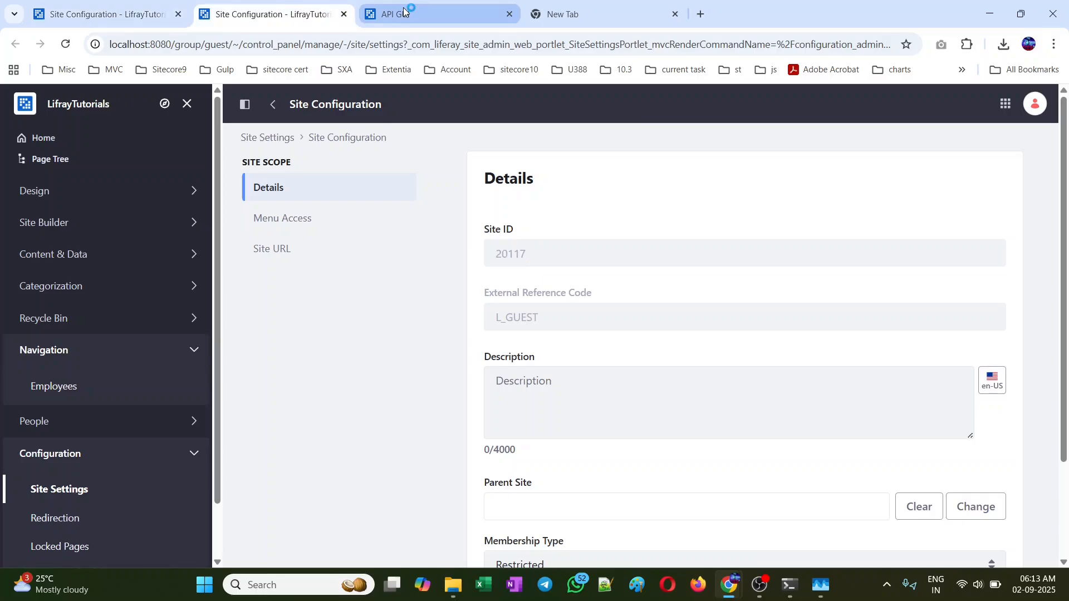
left_click(405, 12)
scroll(379, 313, "down", 5)
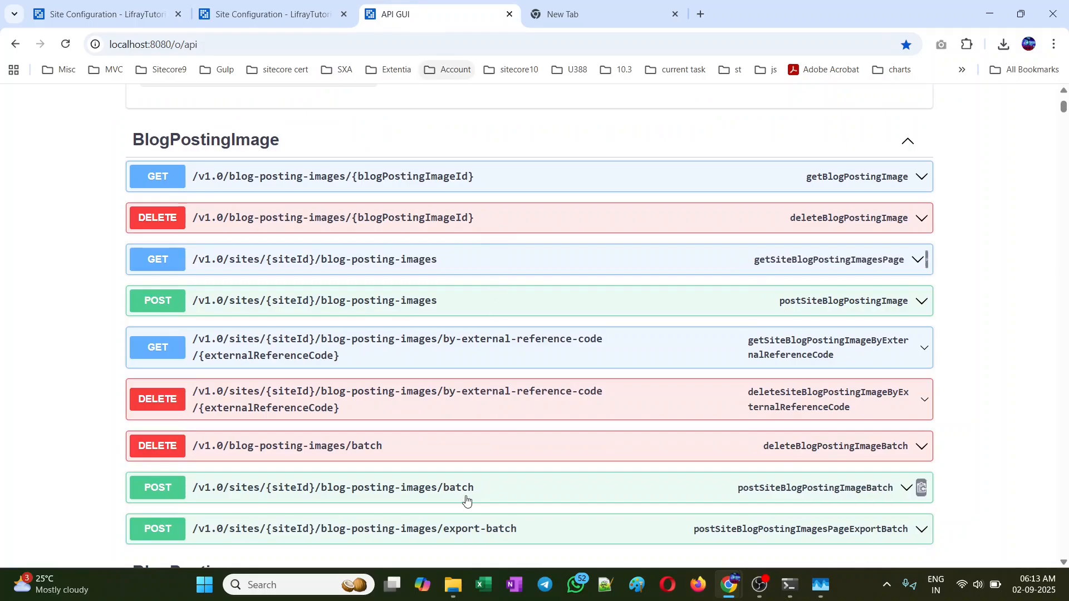
key("ctrl+f")
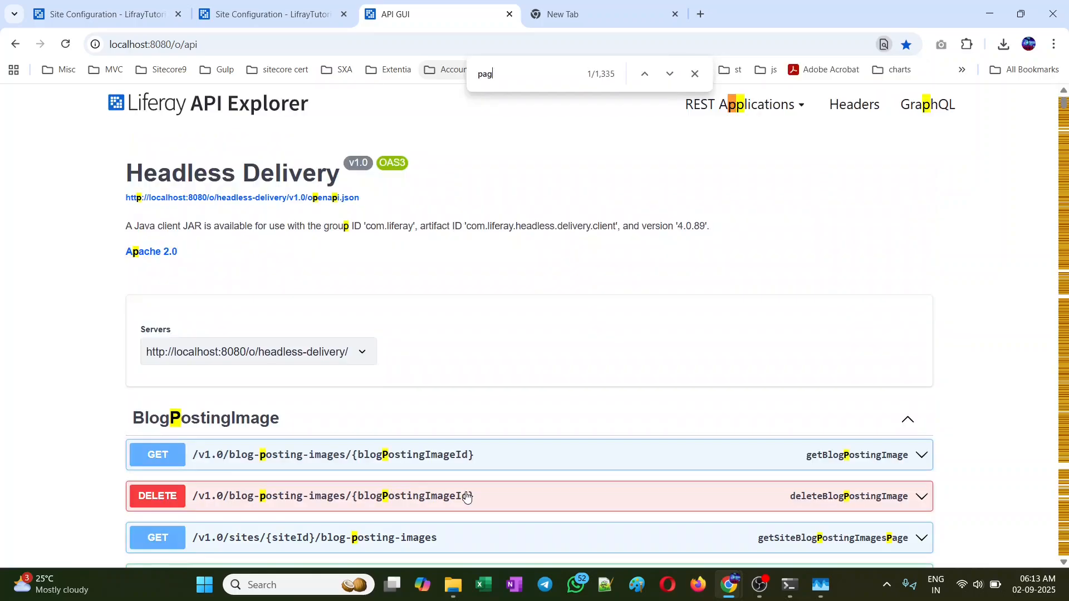
key("BackSpace")
key("BackSpace")
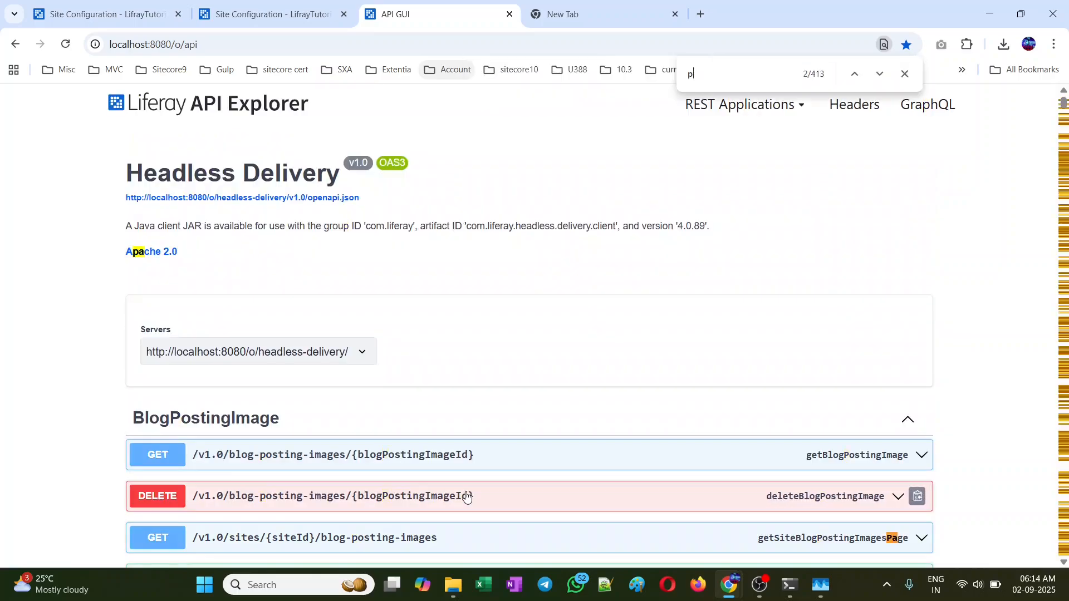
Close the text search and look through the Headless Delivery endpoint list for the site page endpoints.
middle_click(466, 495)
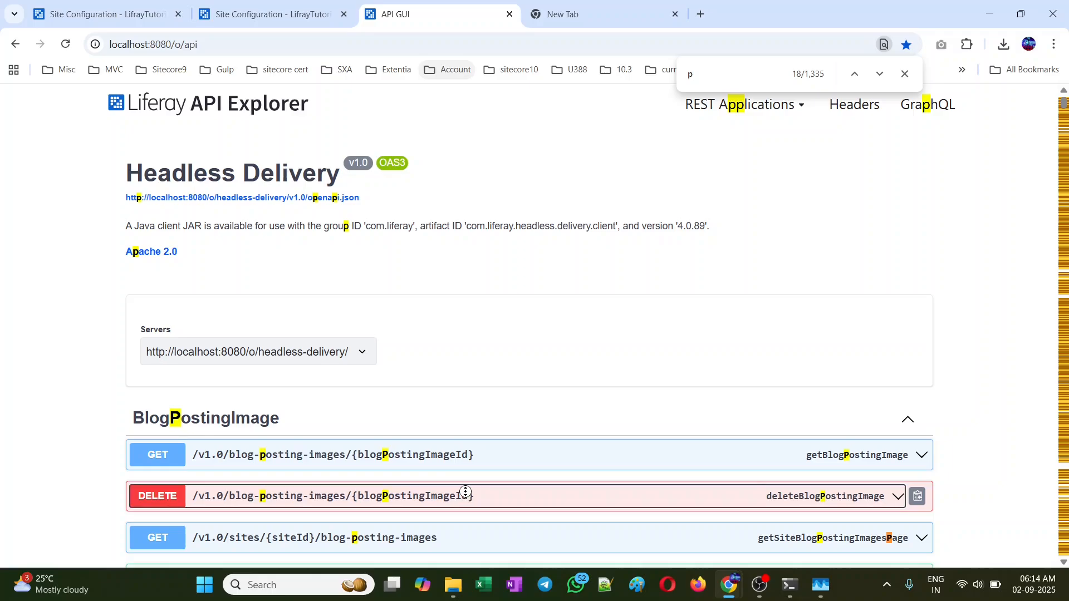
middle_click(466, 493)
scroll(632, 279, "down", 5)
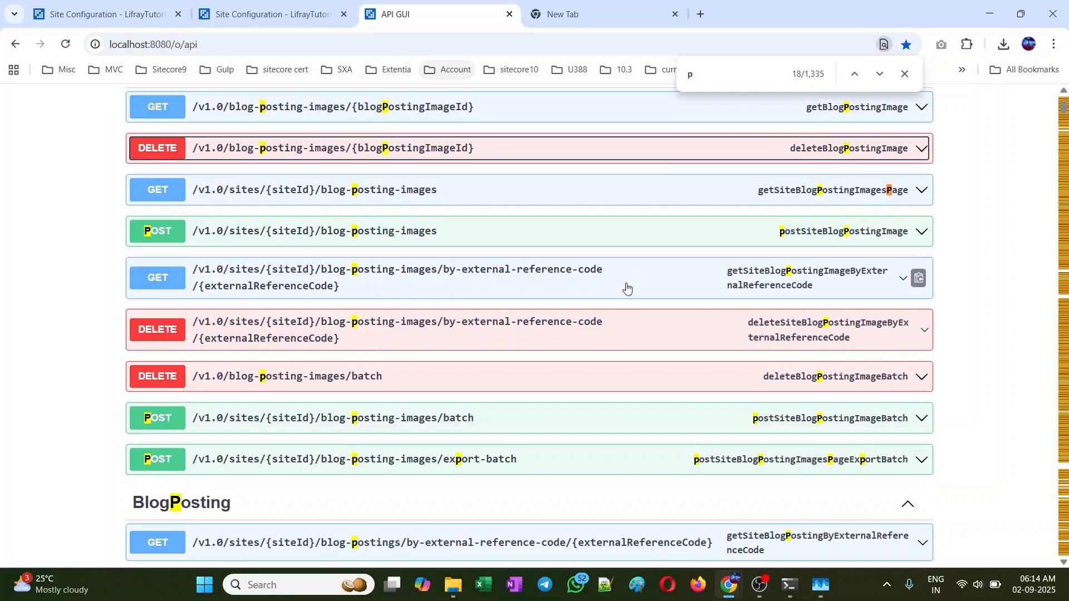
left_click(708, 79)
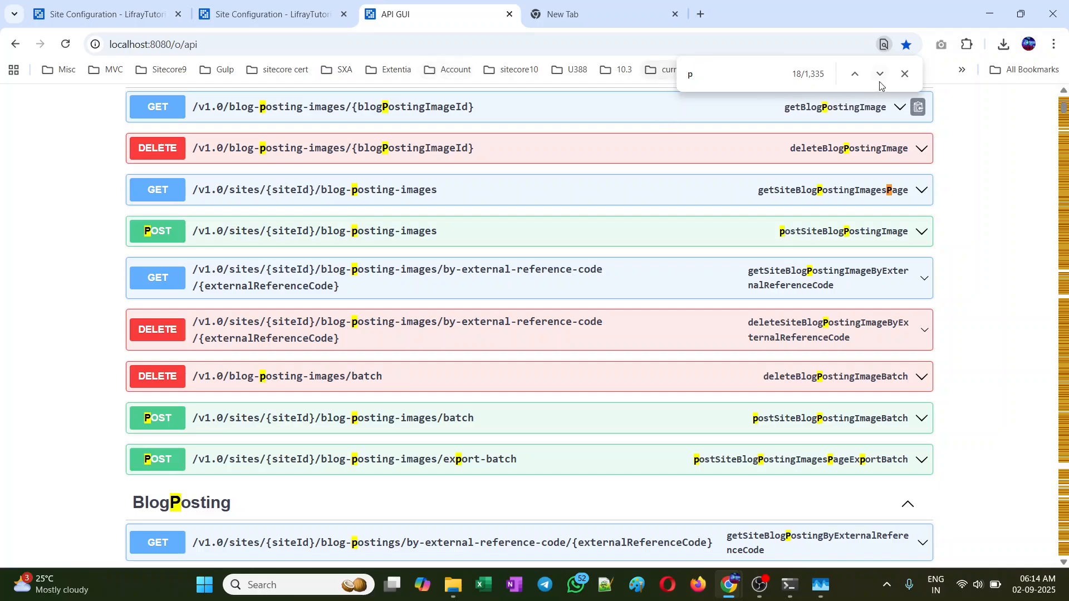
left_click(904, 76)
scroll(641, 237, "down", 12)
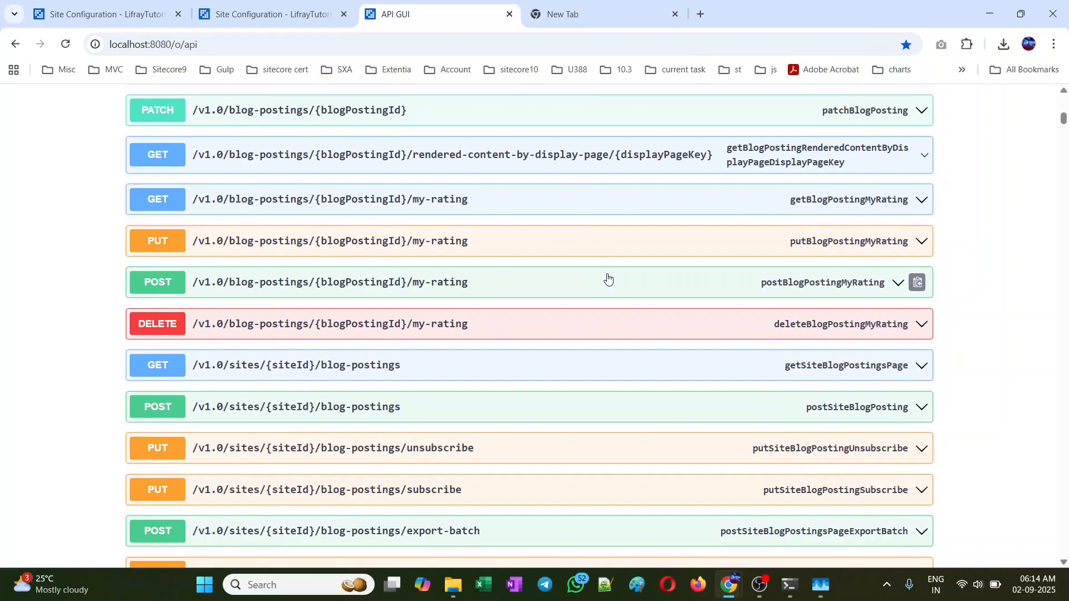
scroll(608, 278, "down", 10)
scroll(608, 279, "down", 20)
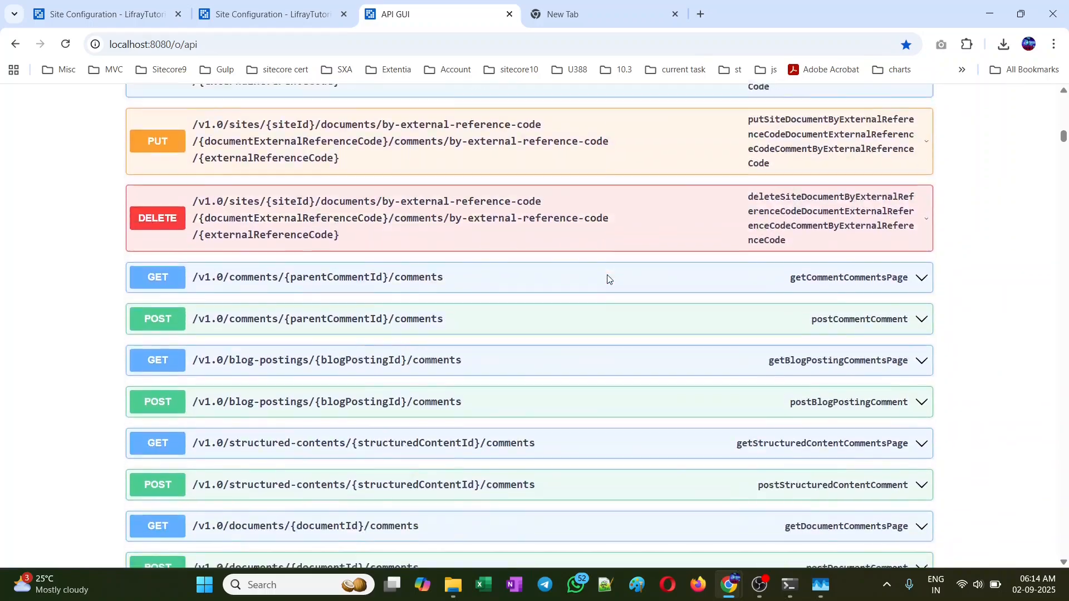
scroll(608, 280, "down", 15)
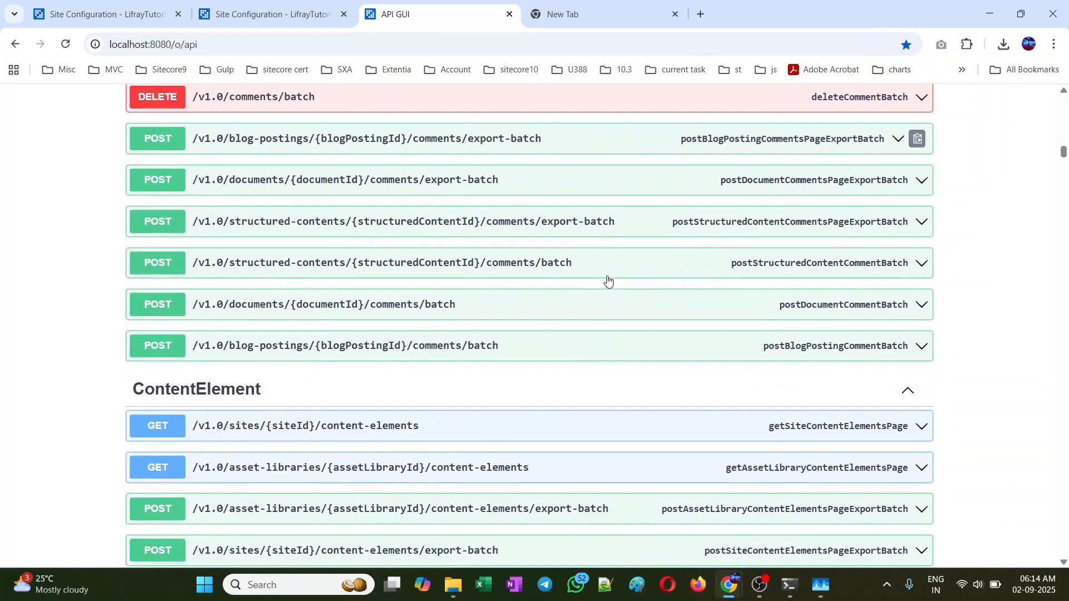
scroll(608, 281, "down", 1)
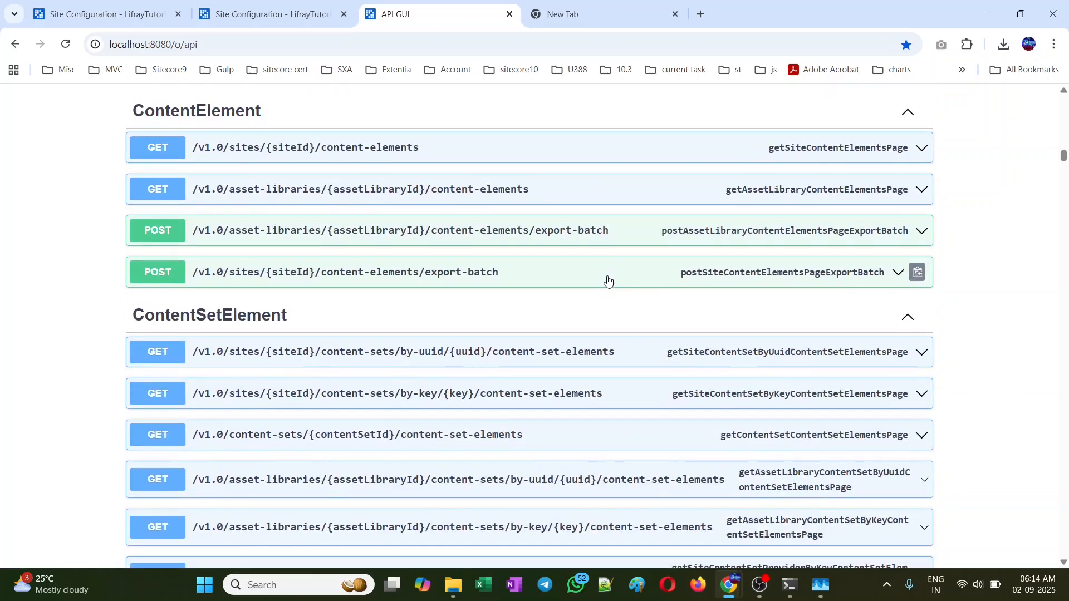
scroll(609, 280, "down", 18)
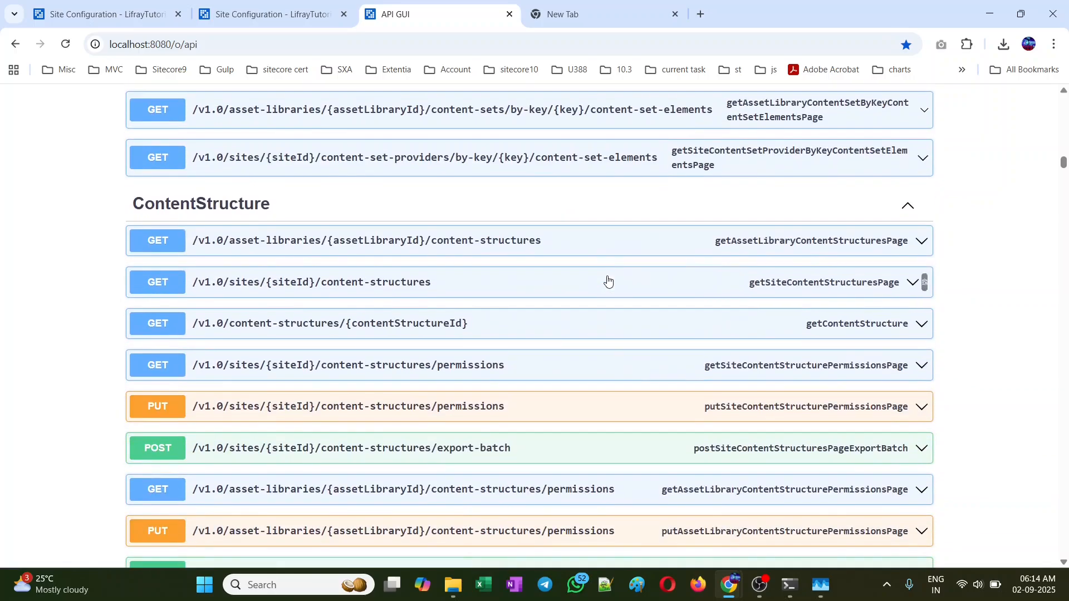
scroll(608, 280, "down", 14)
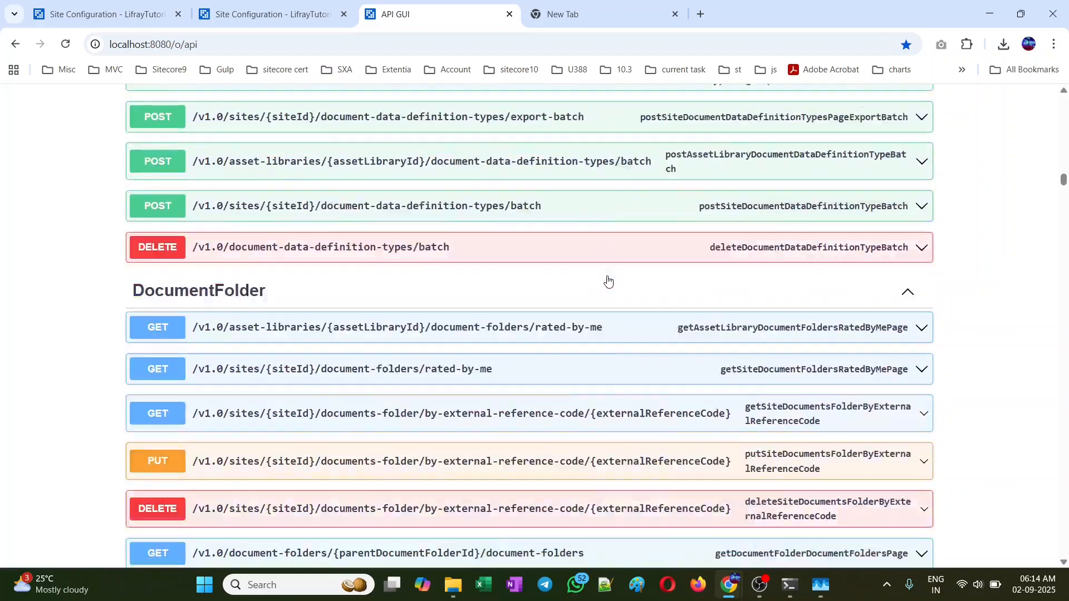
scroll(608, 280, "down", 19)
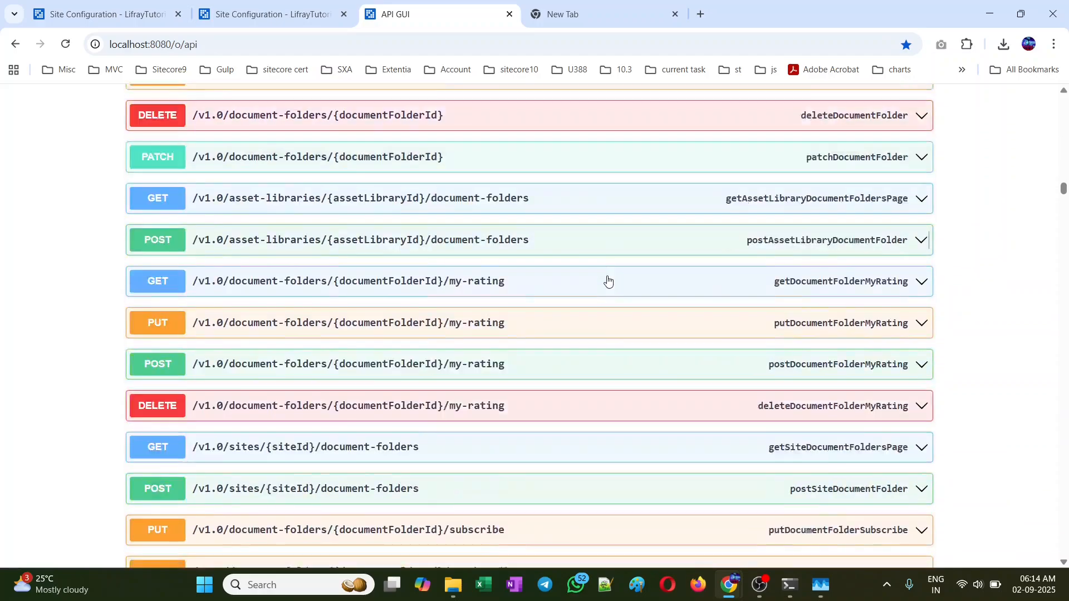
scroll(608, 280, "down", 15)
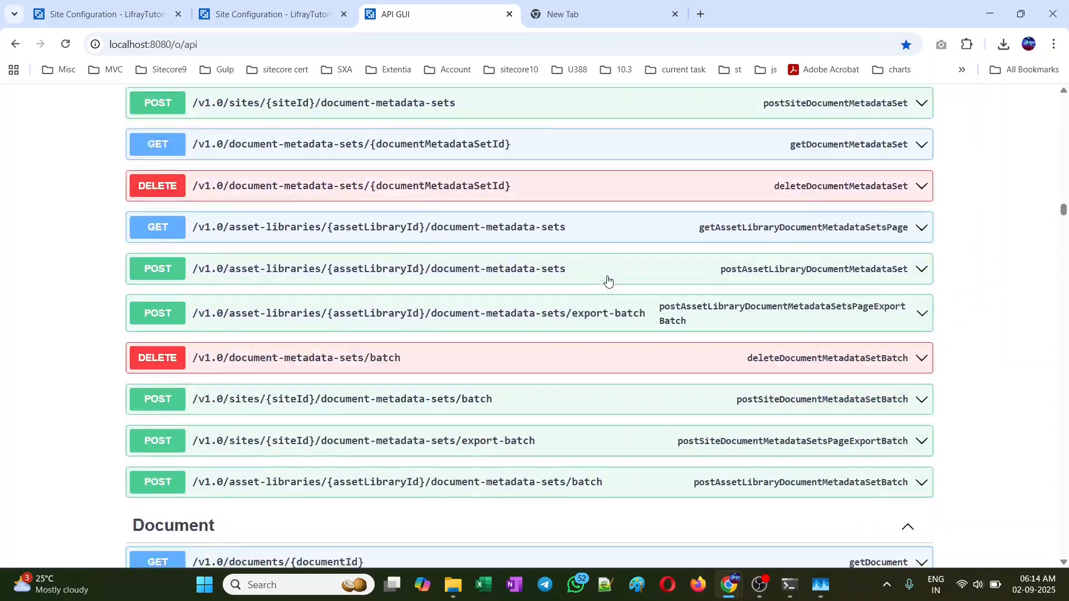
scroll(608, 280, "down", 20)
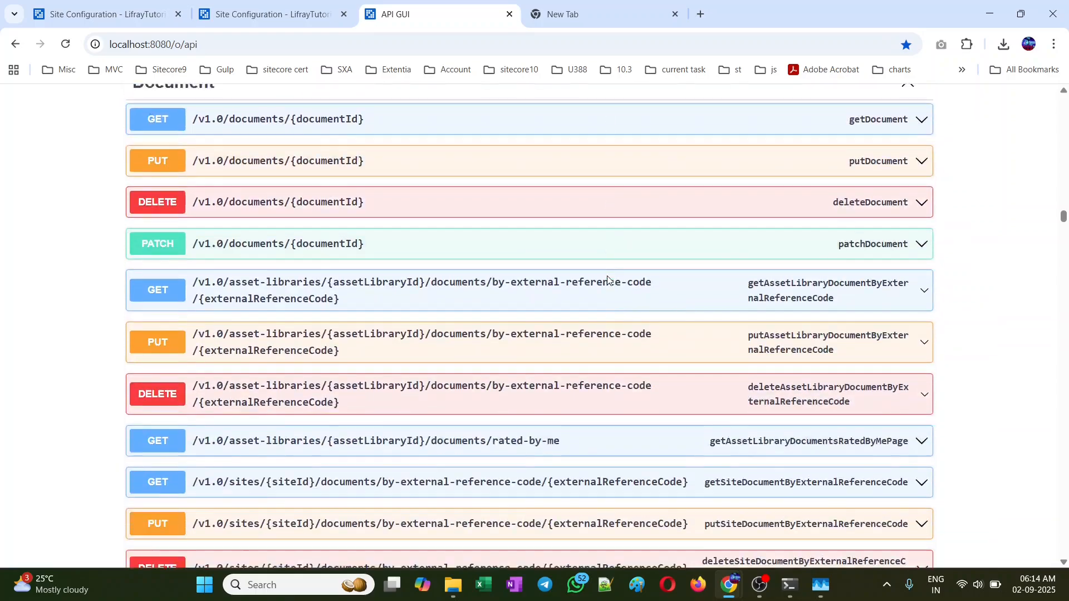
scroll(608, 280, "down", 14)
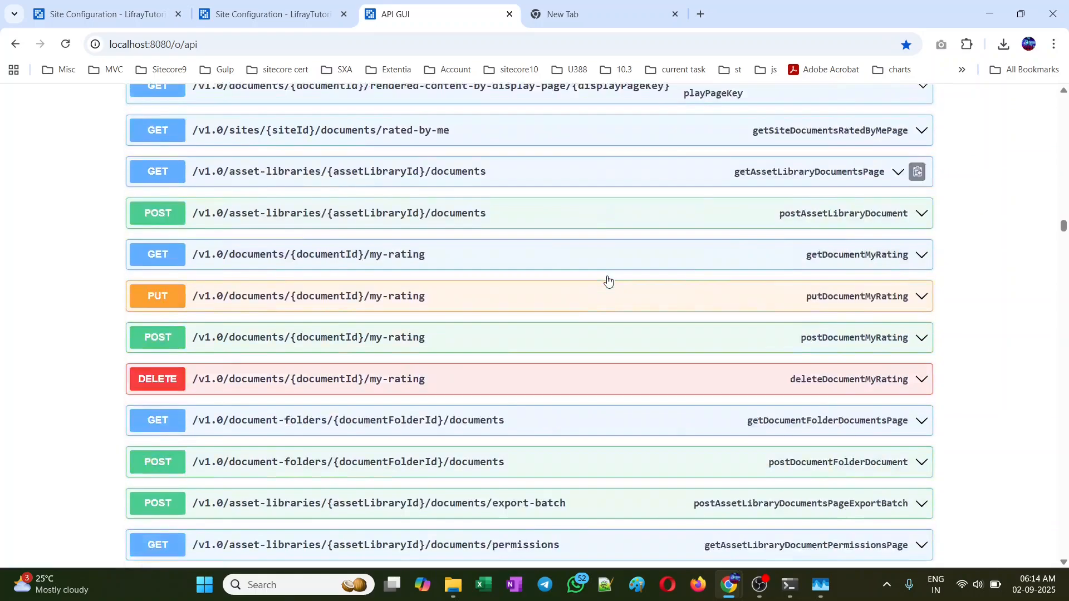
scroll(609, 280, "down", 8)
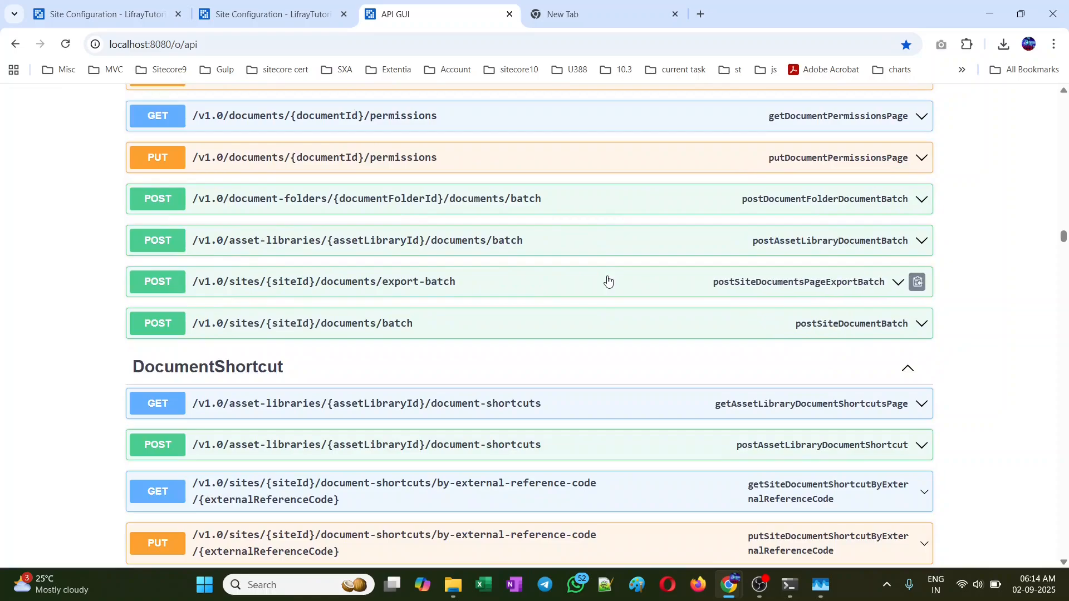
scroll(608, 280, "down", 15)
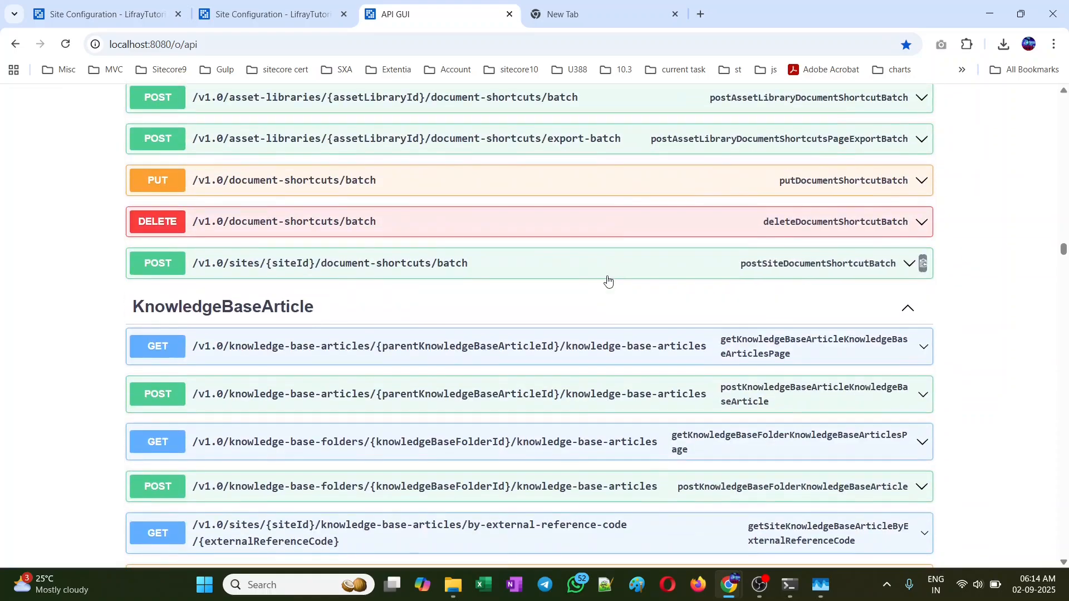
scroll(608, 280, "down", 10)
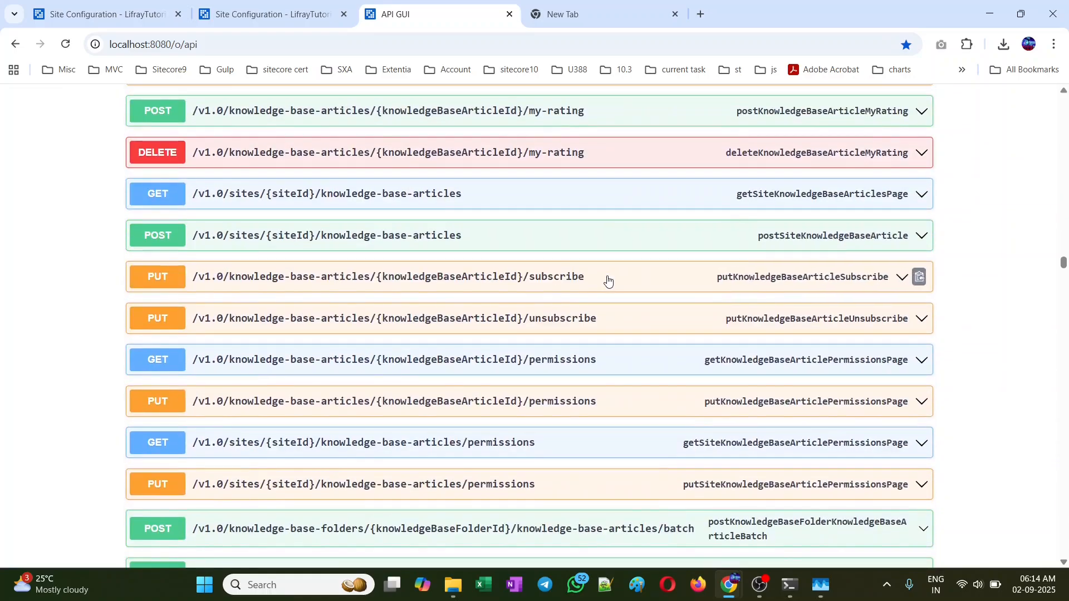
scroll(608, 280, "down", 15)
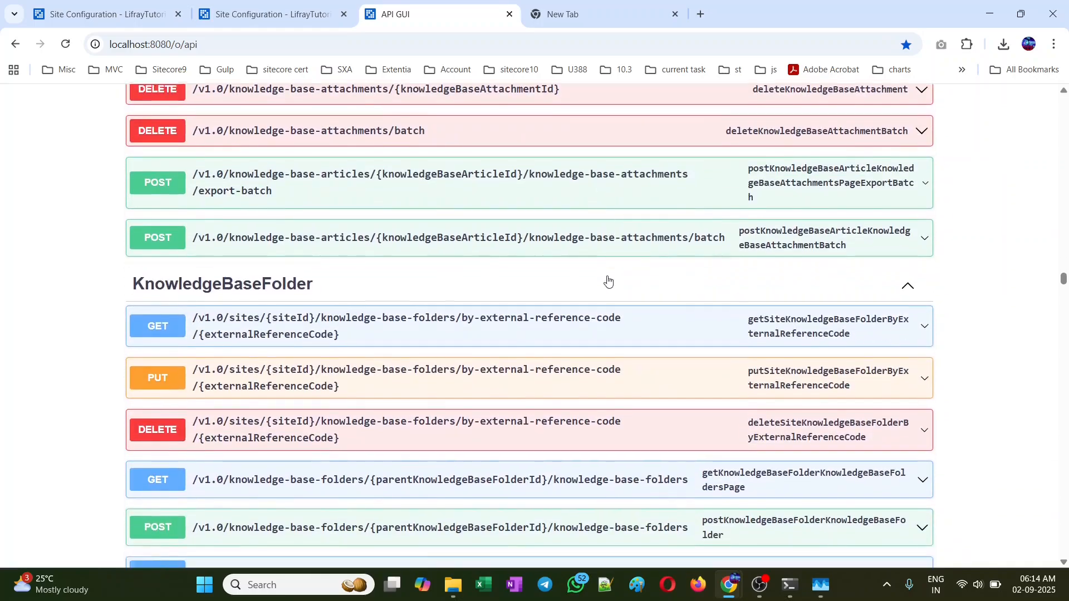
scroll(608, 280, "down", 5)
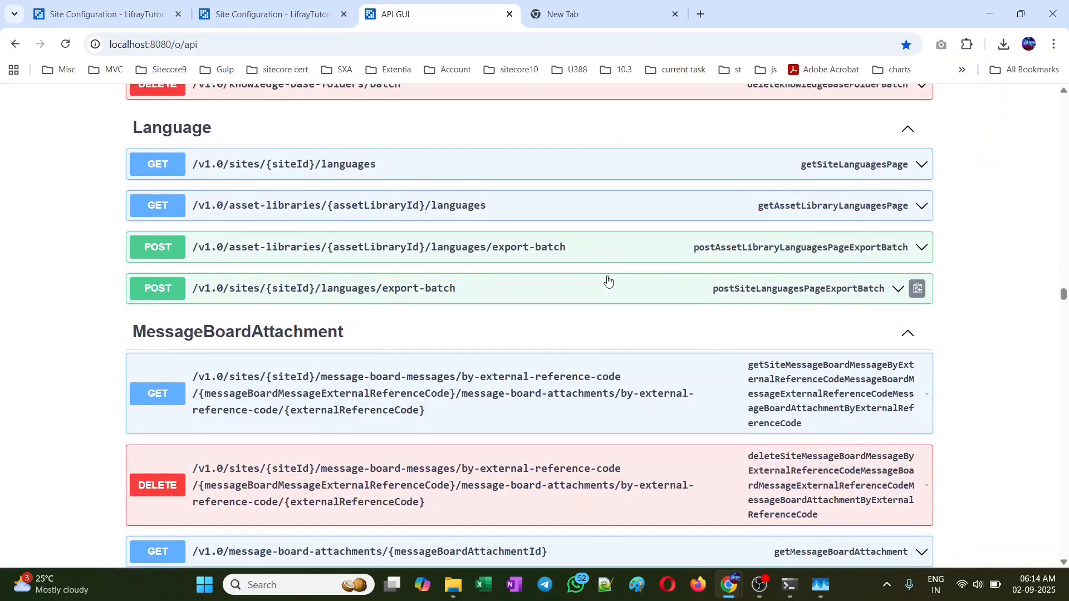
scroll(609, 280, "down", 12)
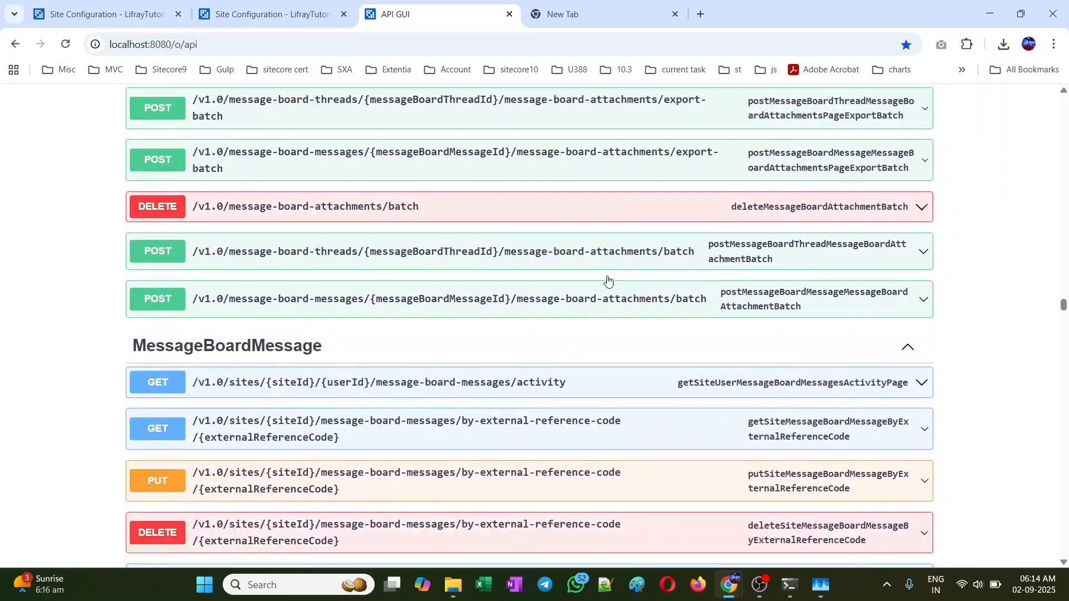
scroll(608, 281, "down", 13)
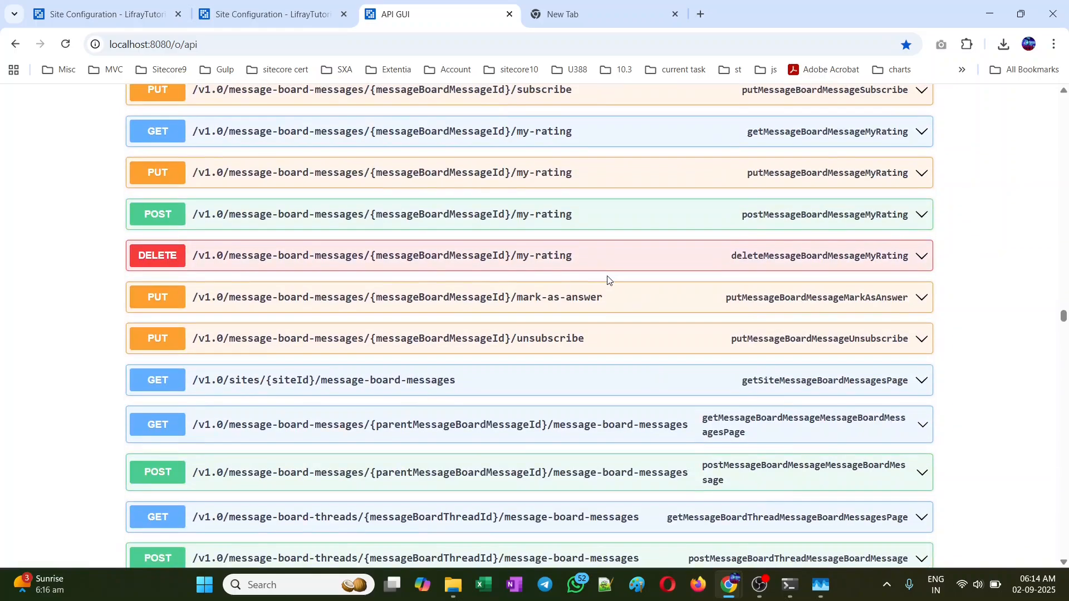
Search the endpoint list for "frien" and go through the matches to the SitePage endpoint site-pages/{friendlyUrlPath}.
key("ctrl+f")
type("p")
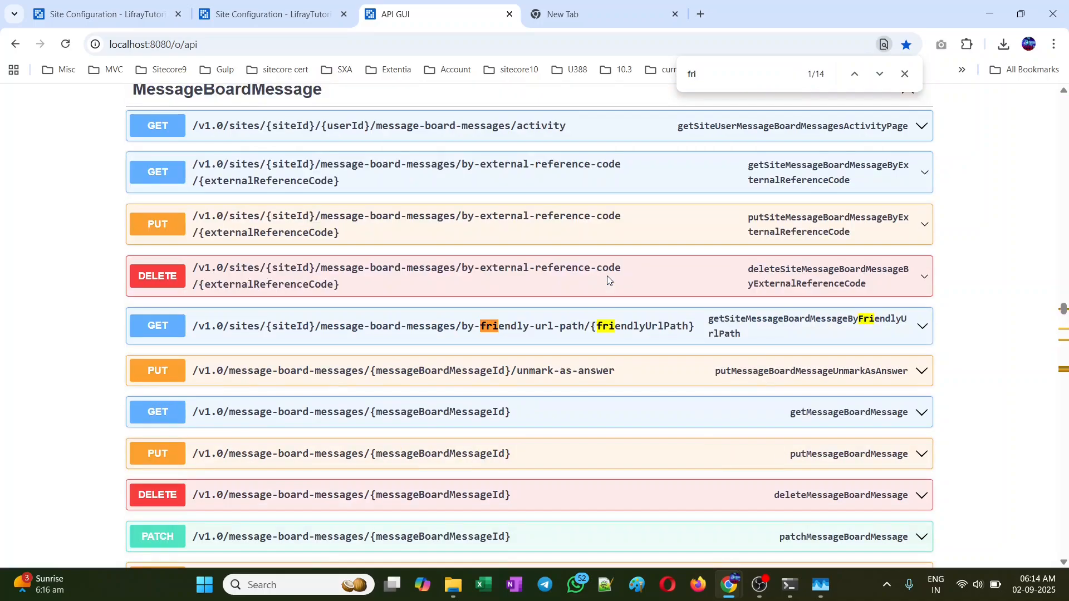
type("en")
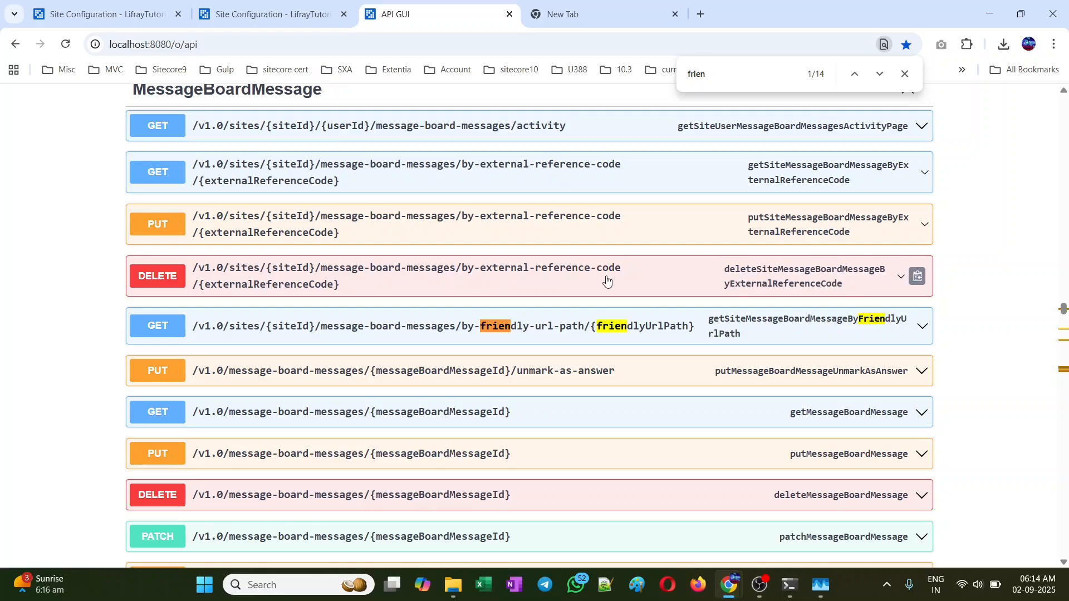
key("Return")
key("Return")
key("Return")
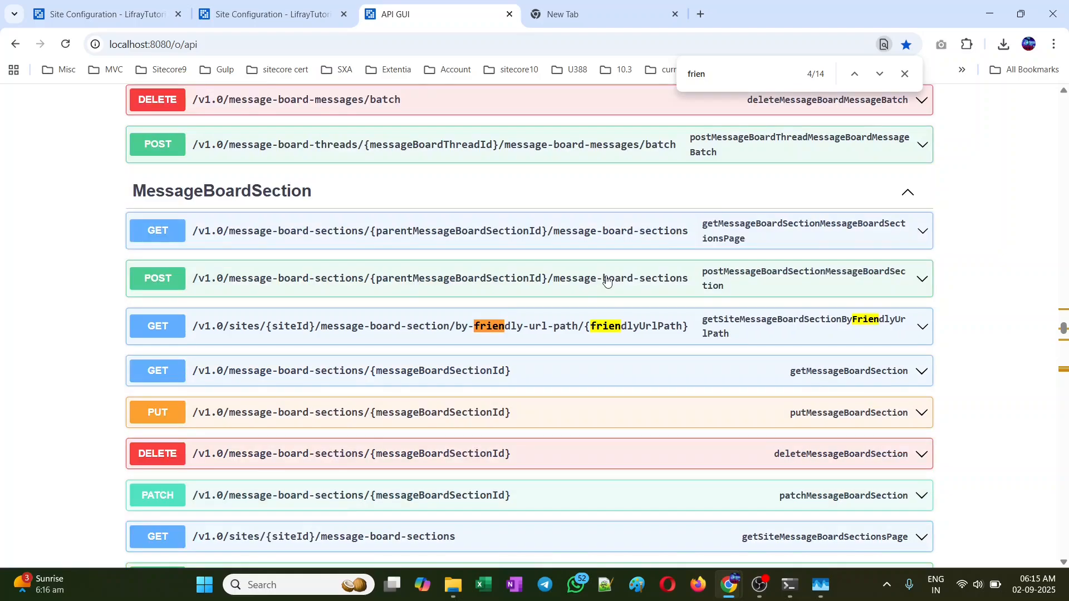
key("Return")
key("Return")
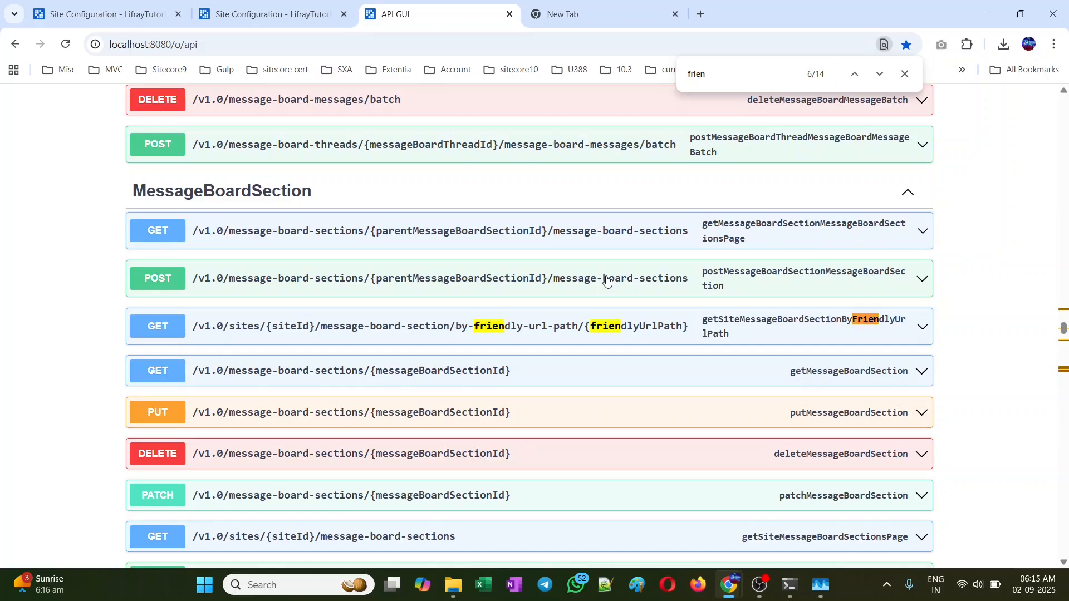
key("Return")
key("Return")
key("Return")
key("Return")
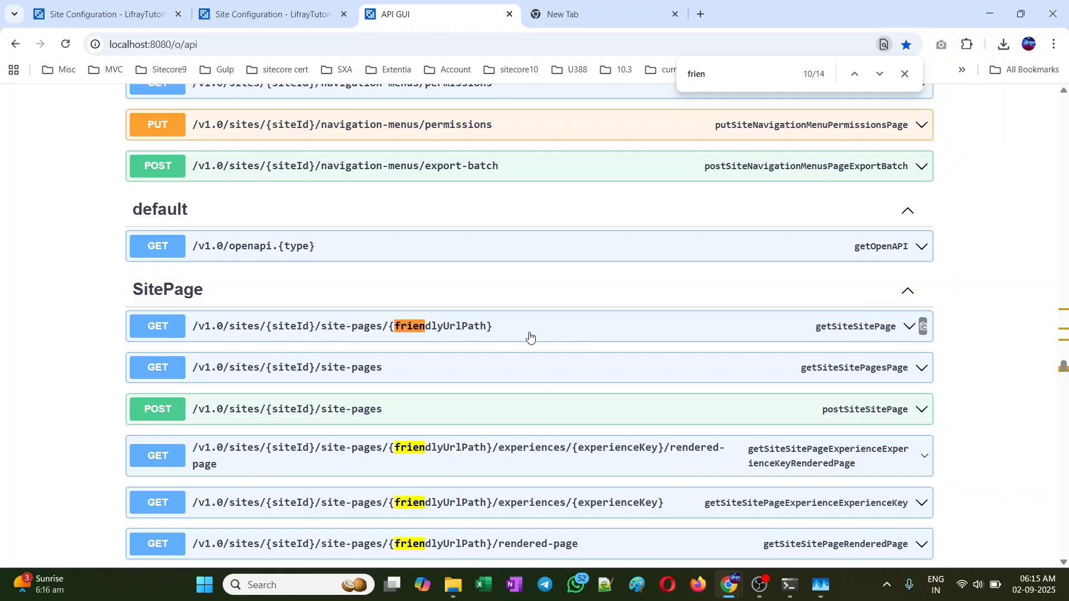
Execute the GET site-pages/{friendlyUrlPath} request with siteId 20117 and friendlyUrlPath home.
left_click(450, 327)
scroll(442, 343, "down", 3)
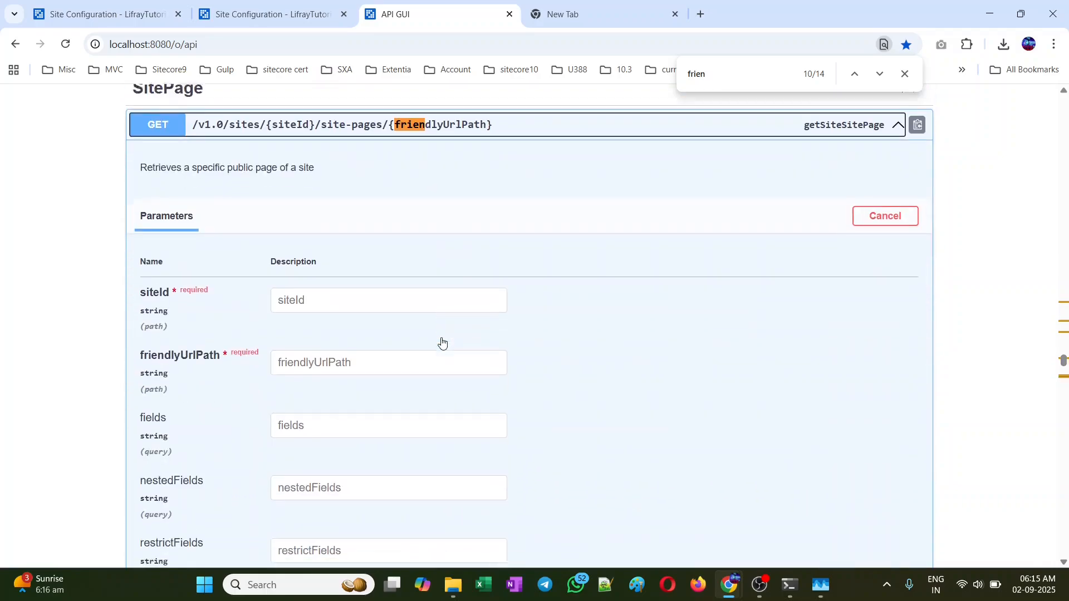
left_click(340, 295)
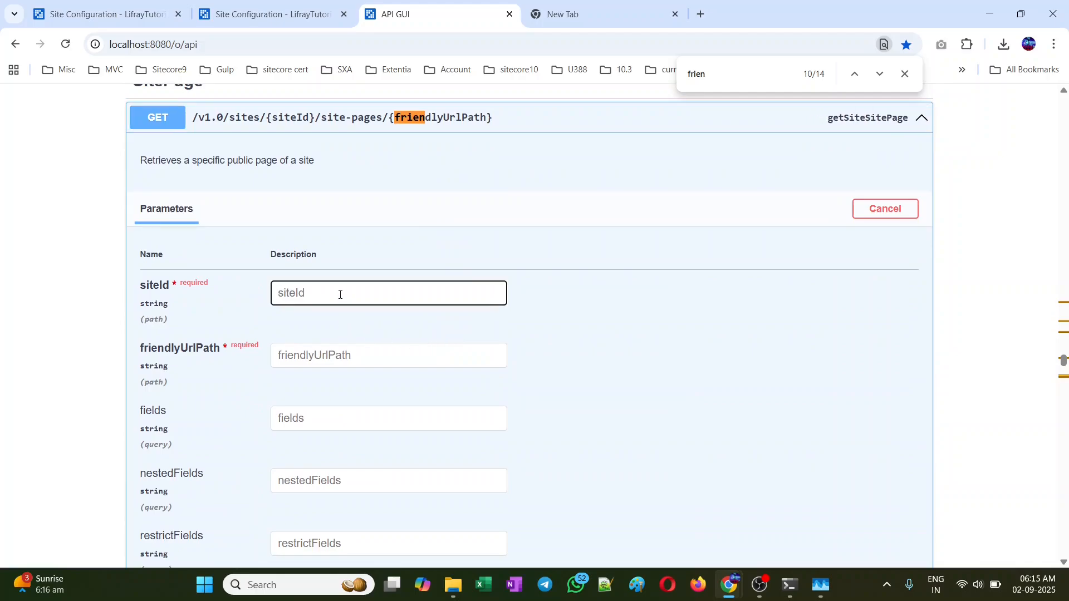
type("20117")
scroll(338, 295, "down", 3)
left_click(324, 214)
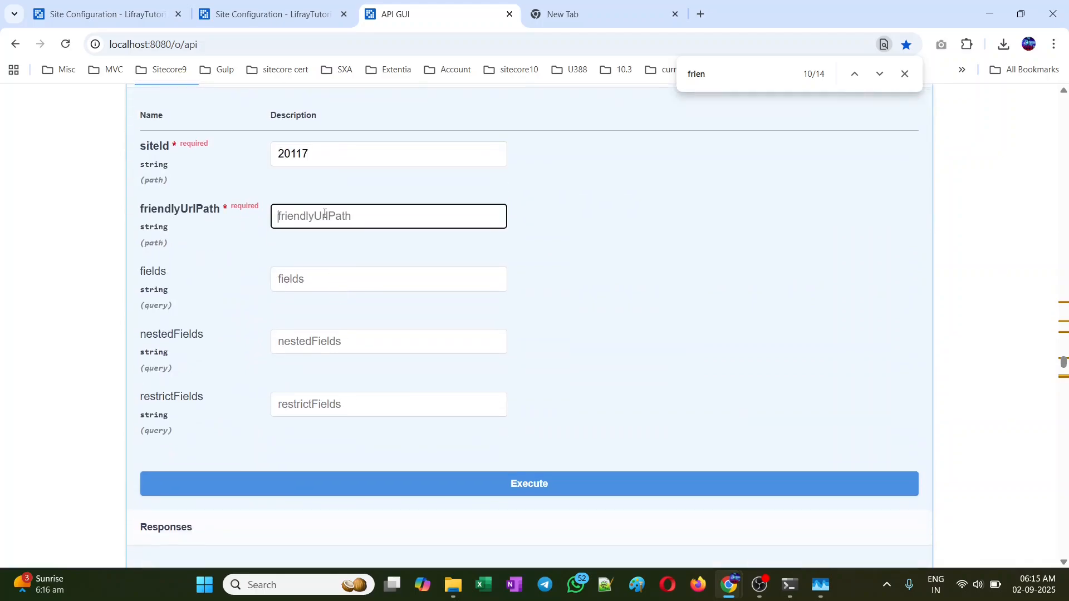
type("home")
scroll(385, 324, "down", 3)
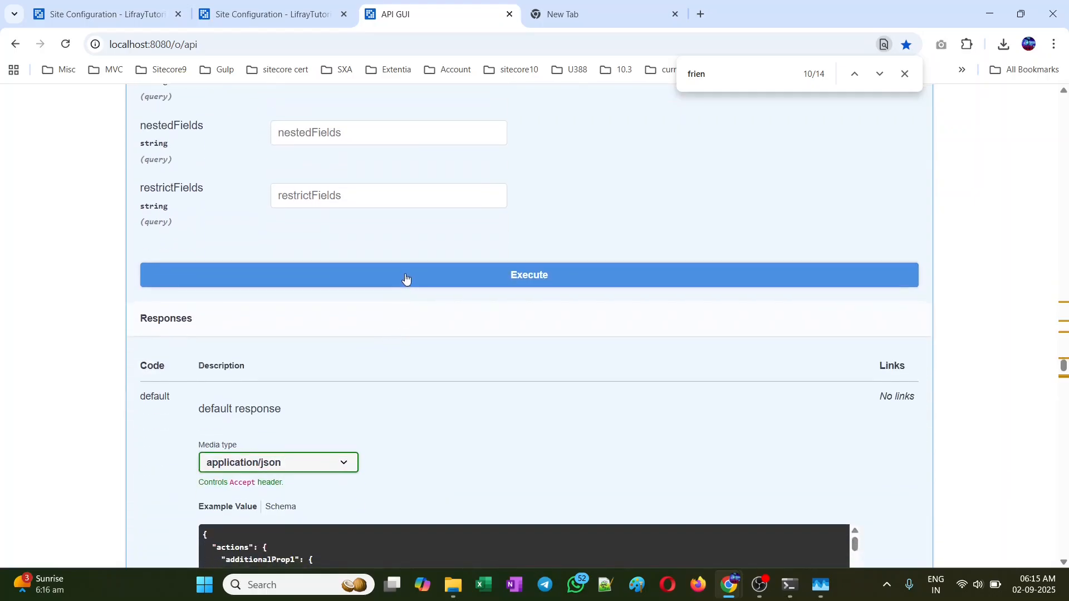
left_click(406, 278)
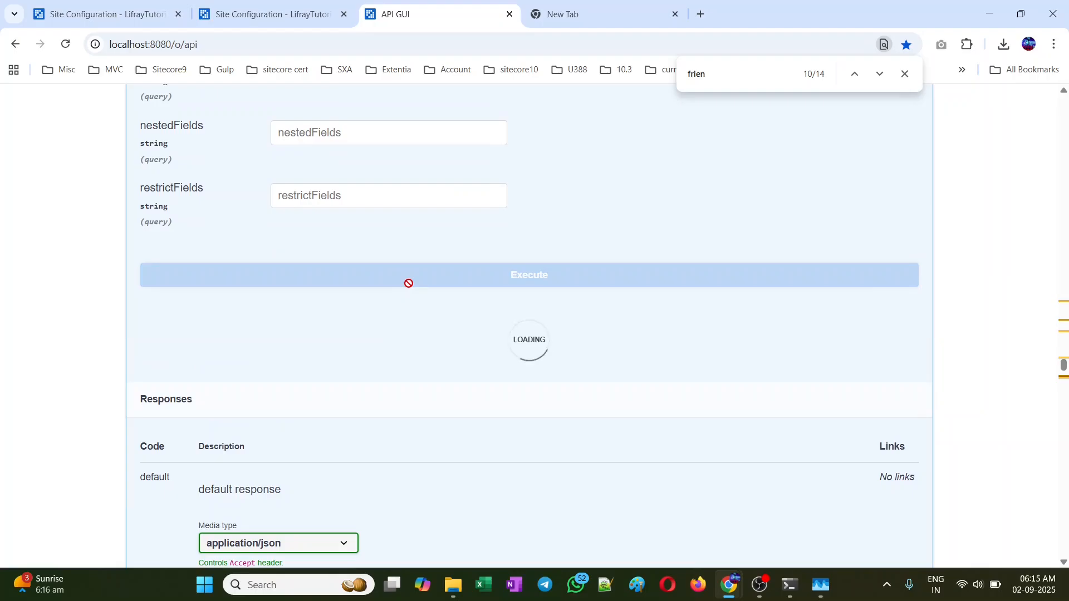
Examine the GET site-pages response body from its start through the collection, row and heading fragment definitions.
scroll(409, 288, "down", 10)
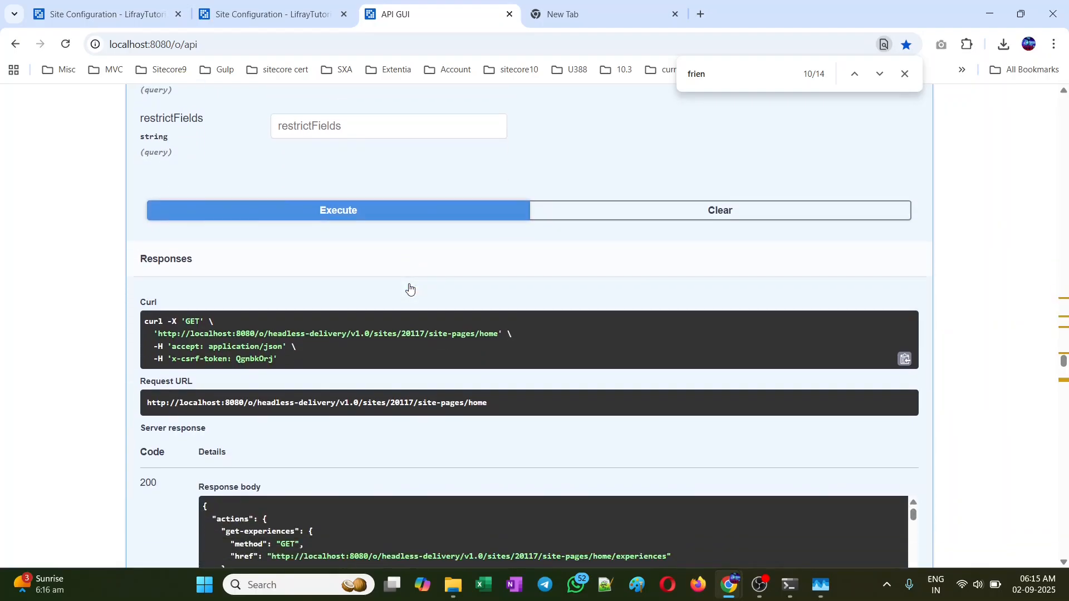
scroll(410, 288, "down", 5)
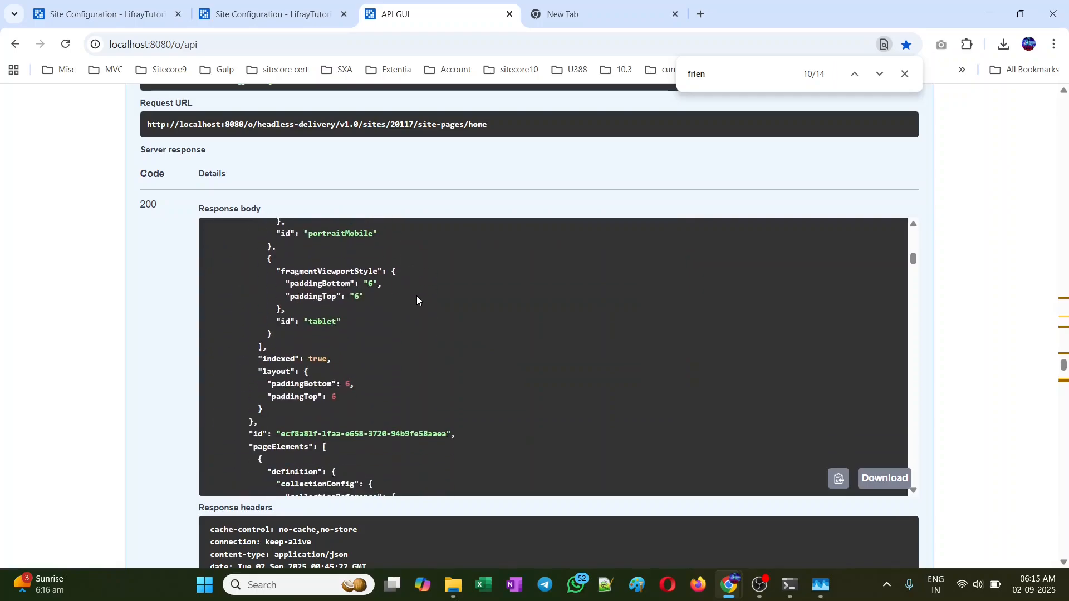
scroll(417, 295, "down", 4)
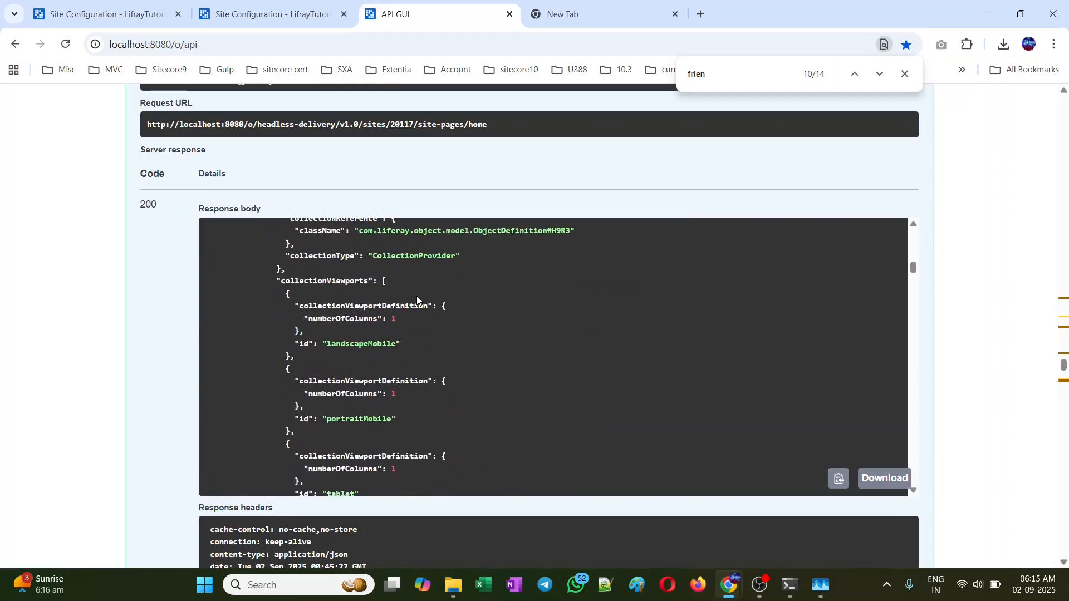
scroll(417, 301, "down", 4)
scroll(418, 297, "down", 3)
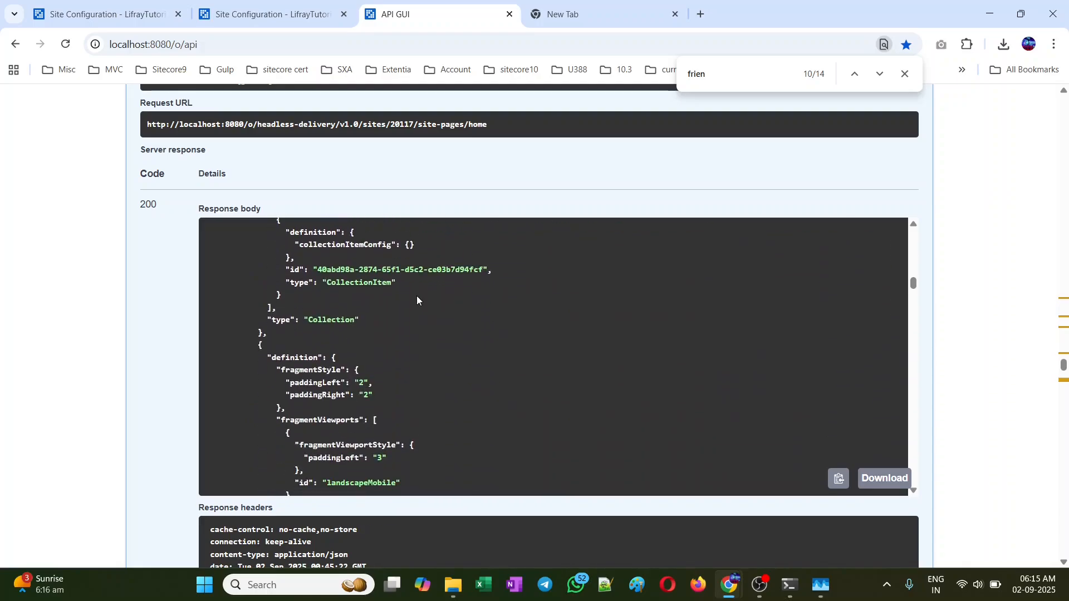
scroll(418, 301, "down", 4)
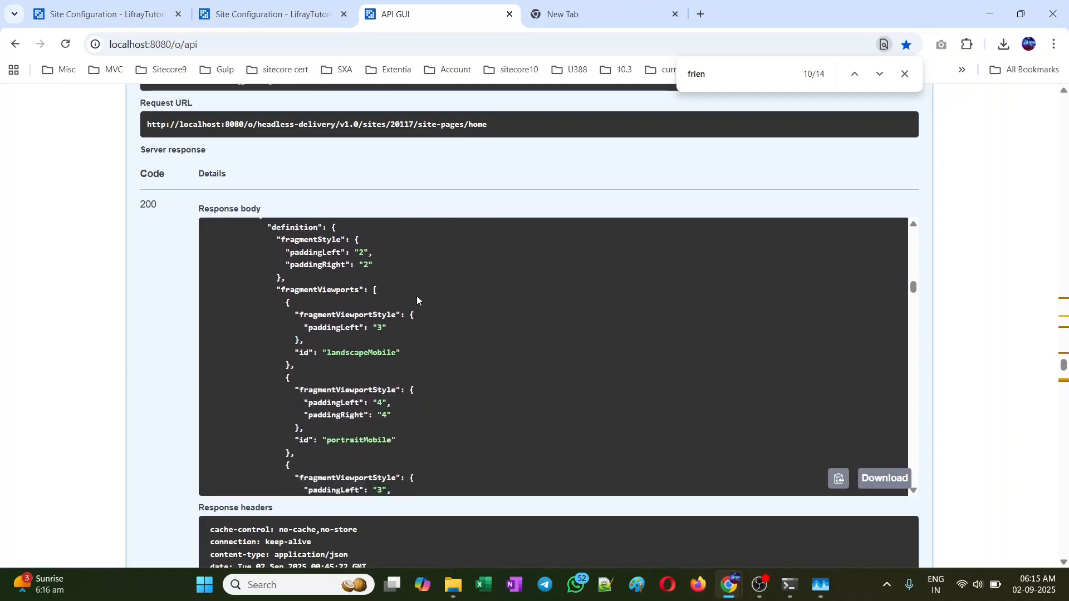
scroll(417, 301, "down", 5)
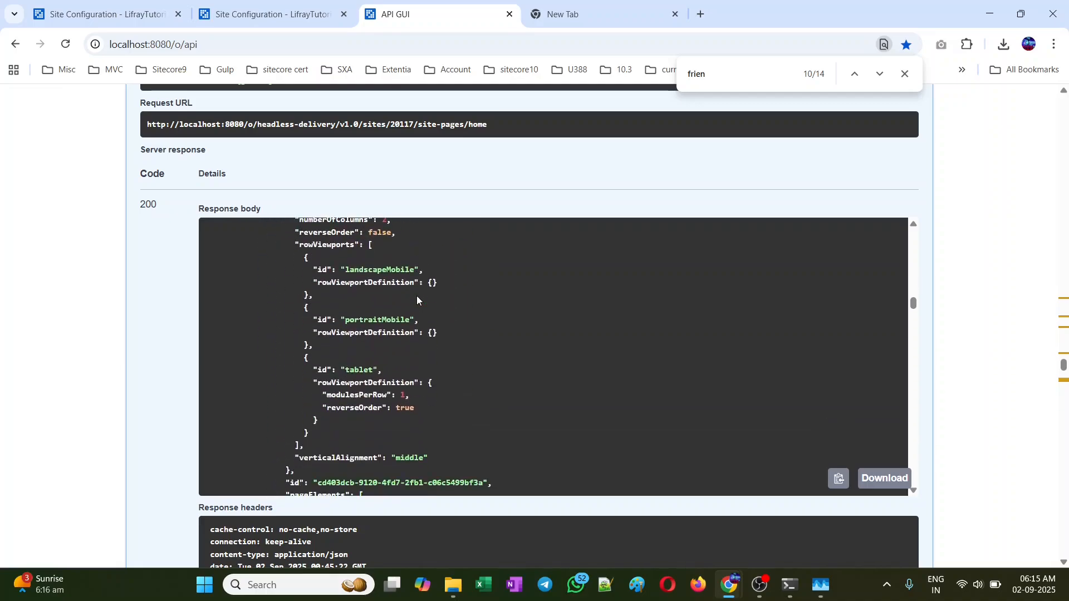
scroll(417, 300, "down", 4)
scroll(417, 300, "down", 5)
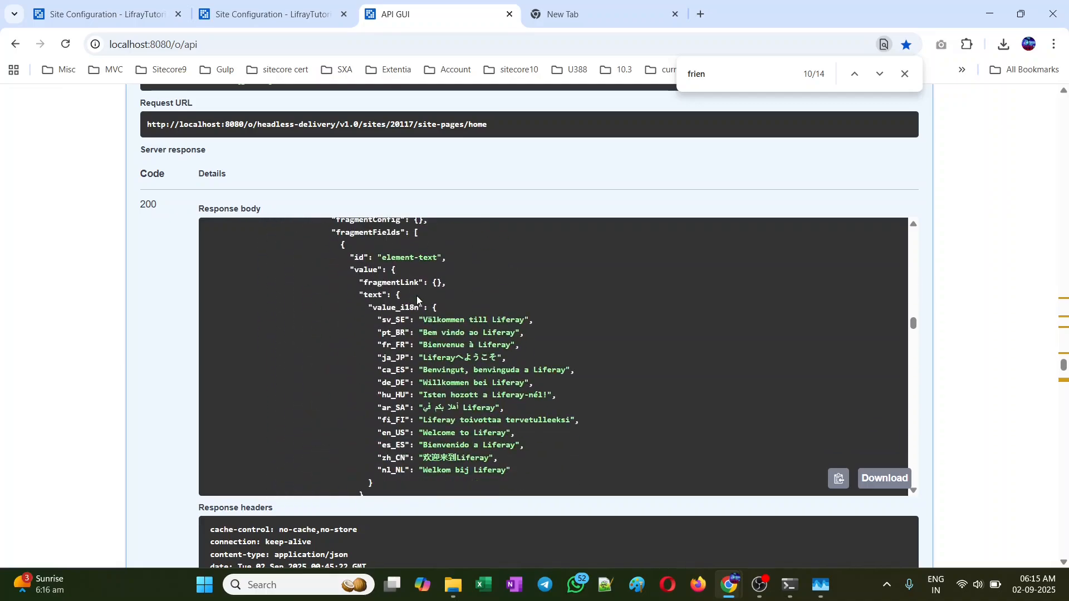
Examine the paragraph fragment, the web content widget and the image column further down the response body.
scroll(418, 296, "down", 12)
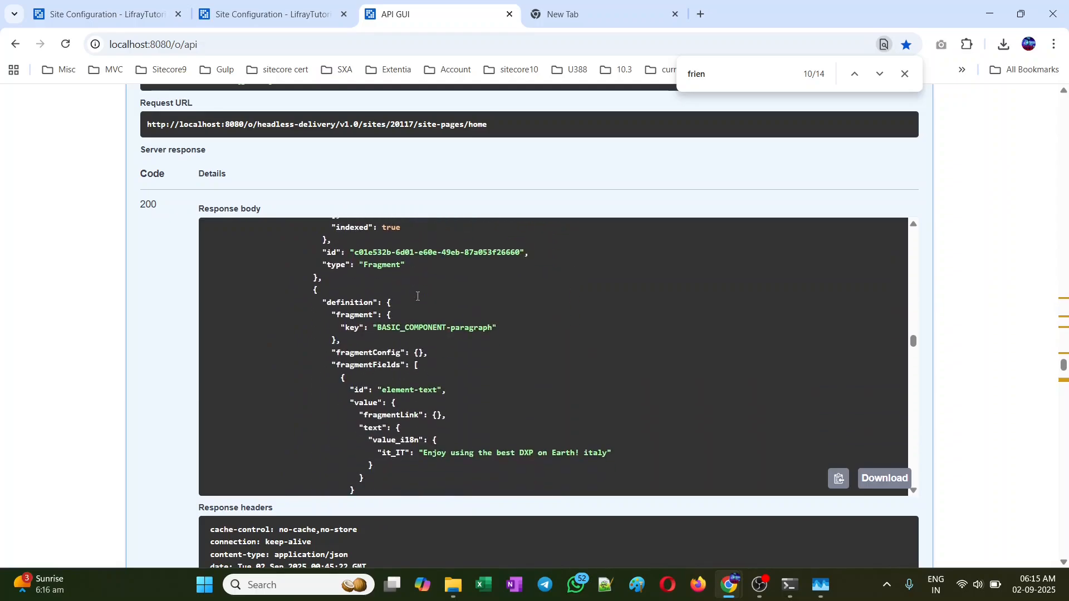
scroll(417, 296, "up", 3)
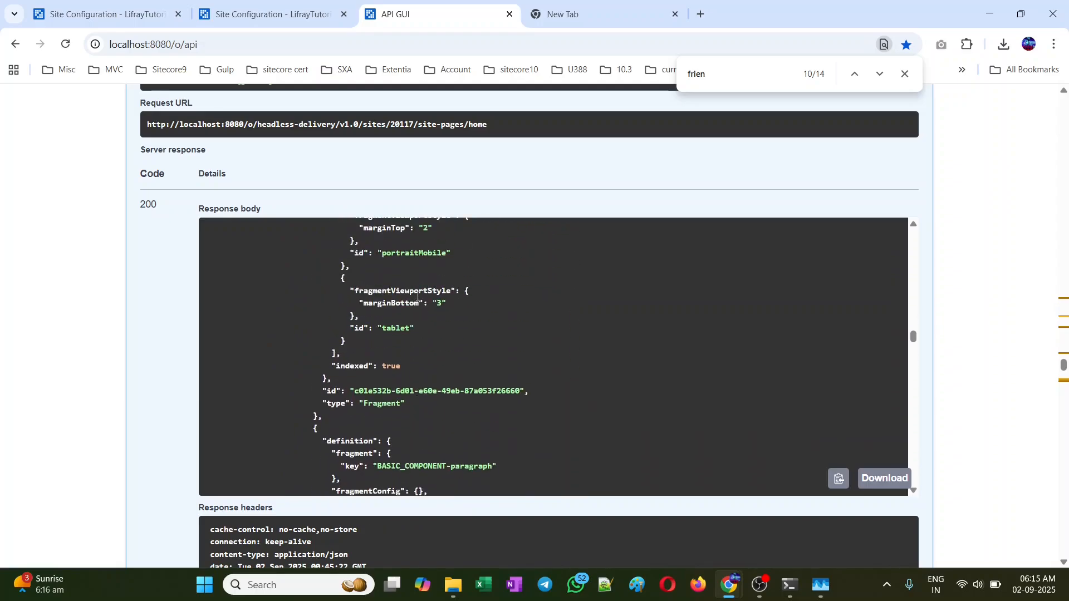
scroll(418, 296, "down", 5)
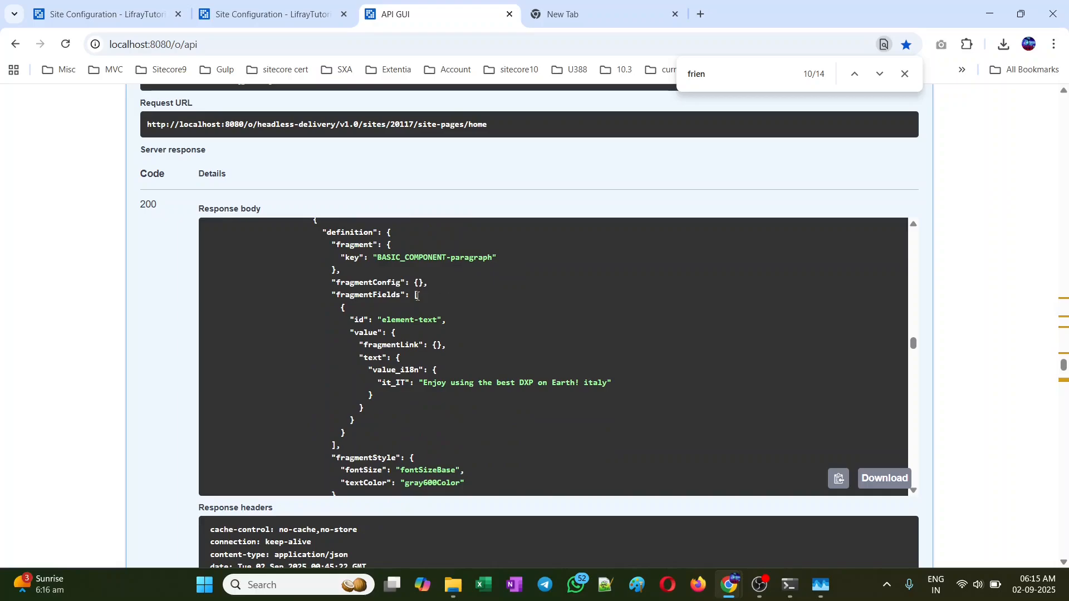
scroll(417, 296, "down", 8)
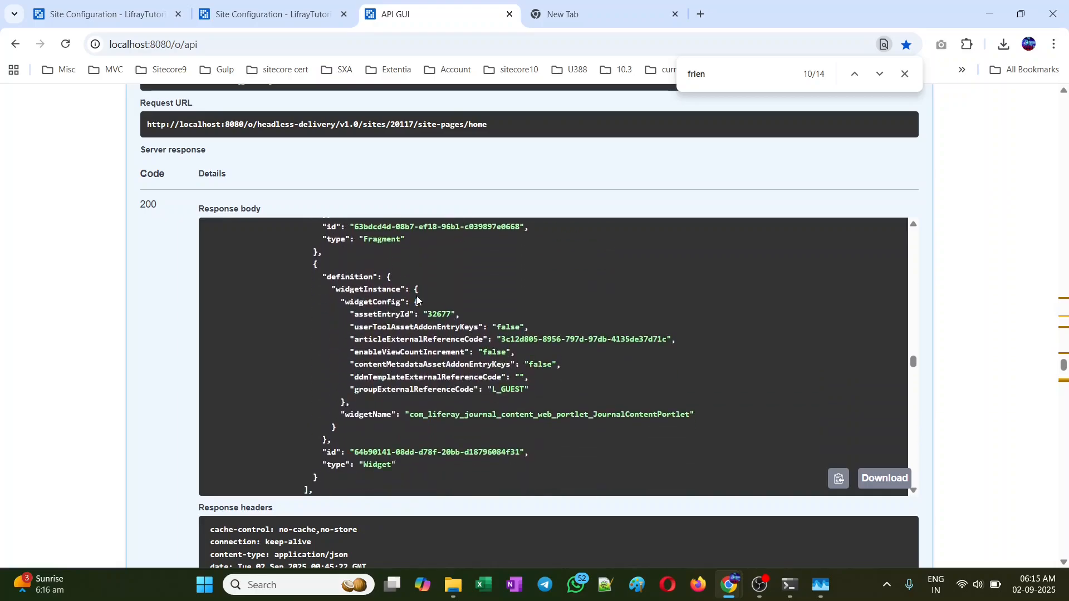
scroll(417, 296, "down", 3)
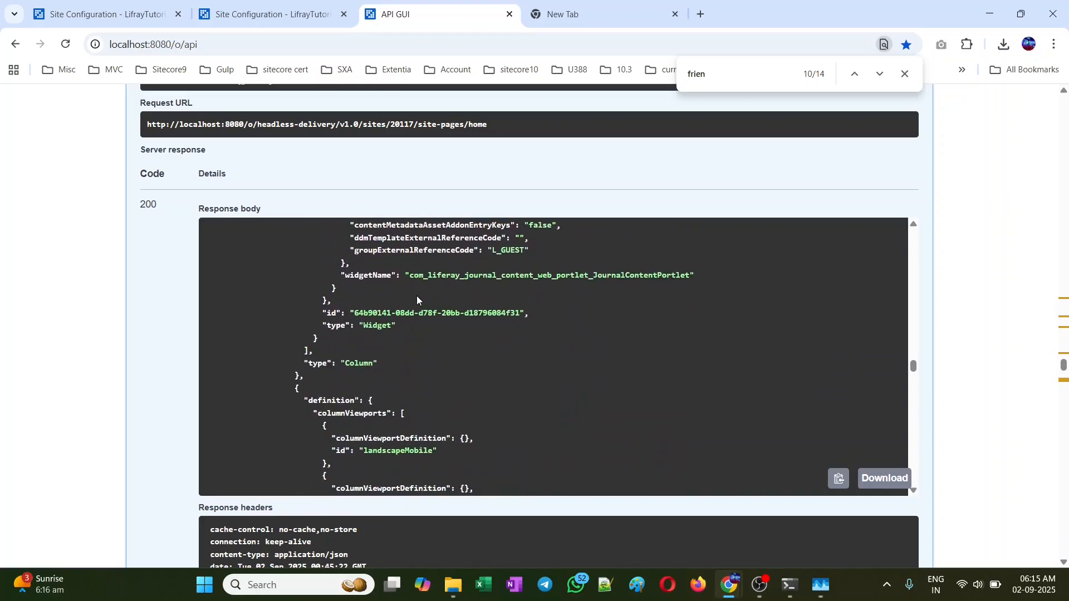
scroll(417, 297, "down", 3)
scroll(417, 297, "up", 7)
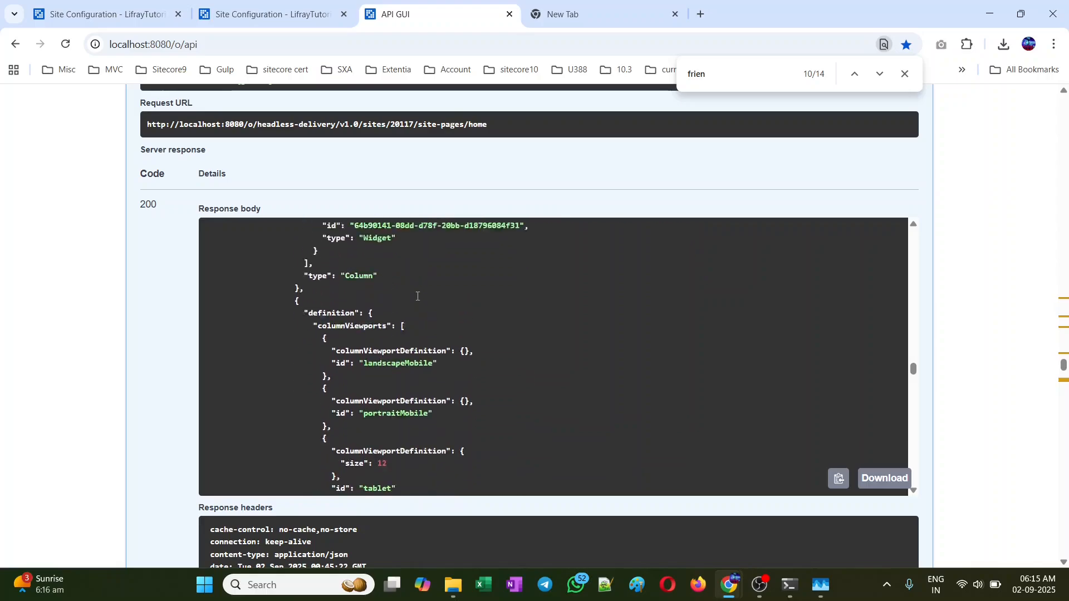
scroll(417, 296, "down", 3)
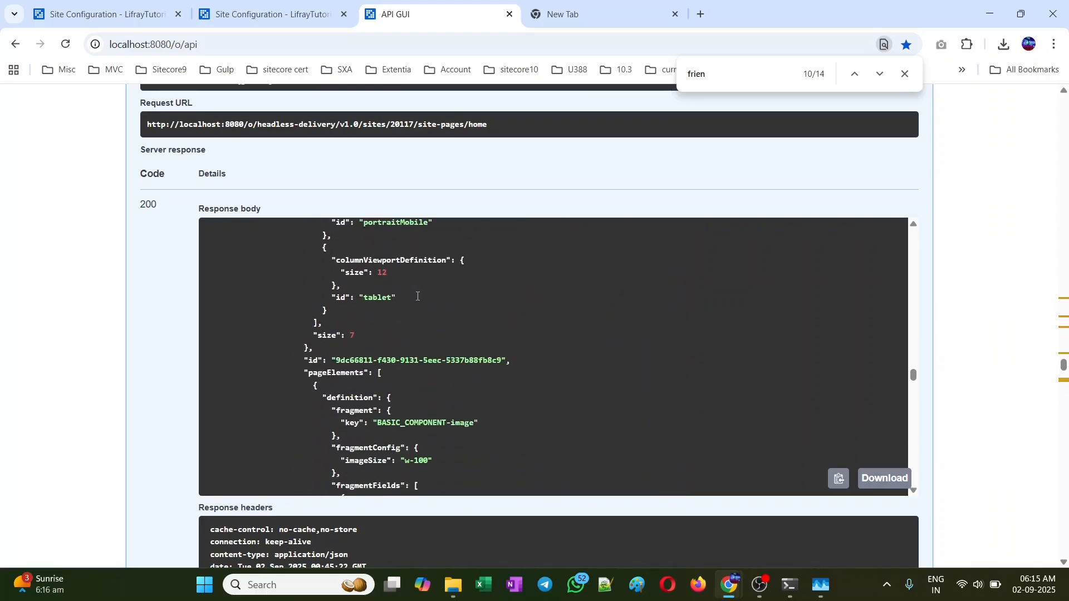
scroll(417, 297, "down", 5)
scroll(417, 300, "down", 6)
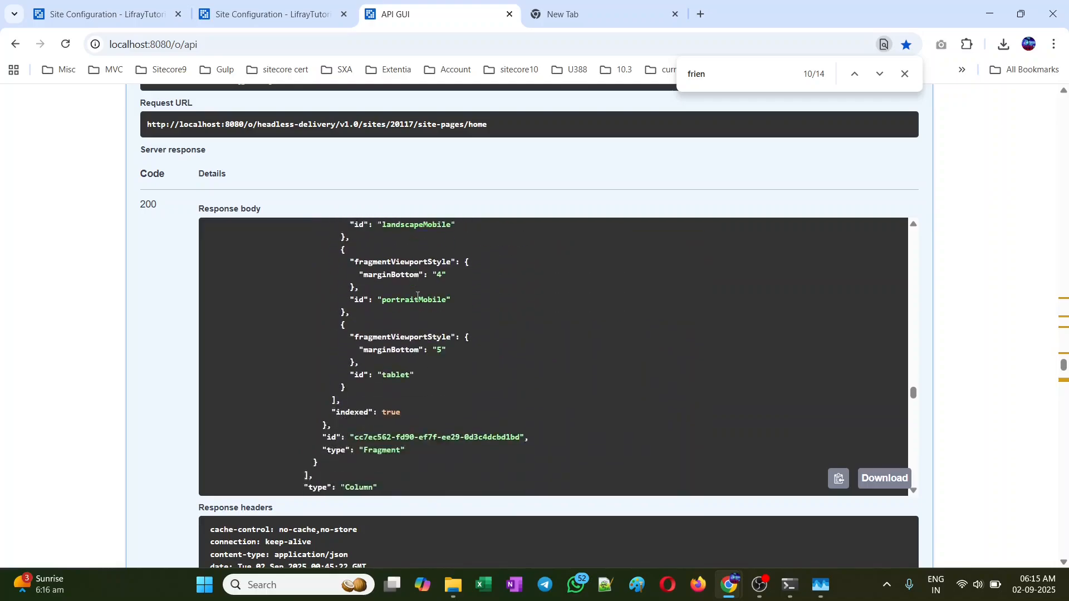
Find the BASIC_COMPONENT-slider fragment in the response body and highlight the en_US value of its 02-01-image field.
scroll(418, 301, "down", 2)
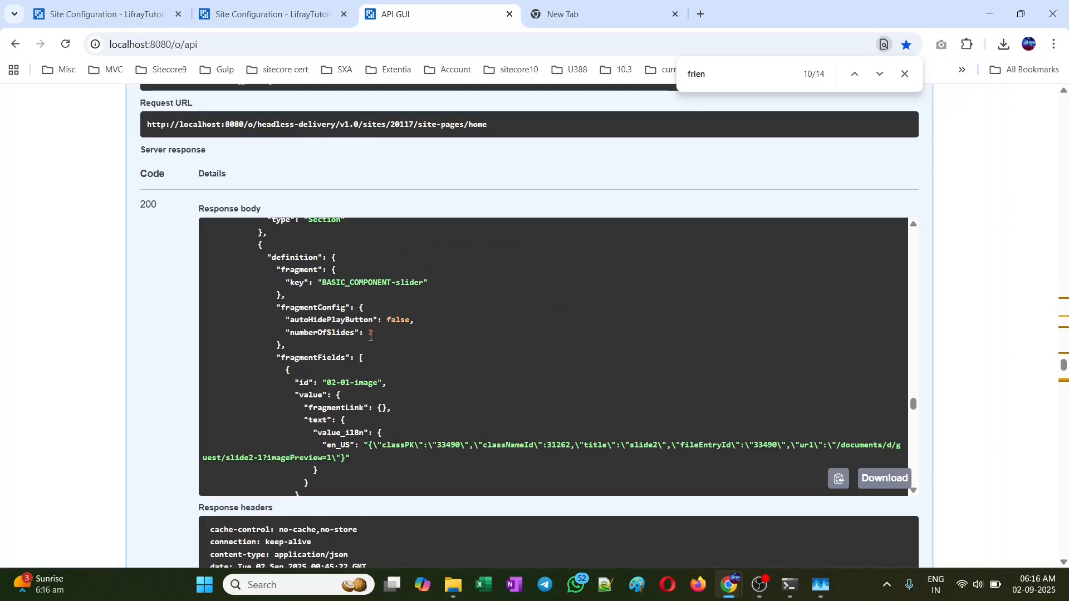
scroll(391, 331, "down", 2)
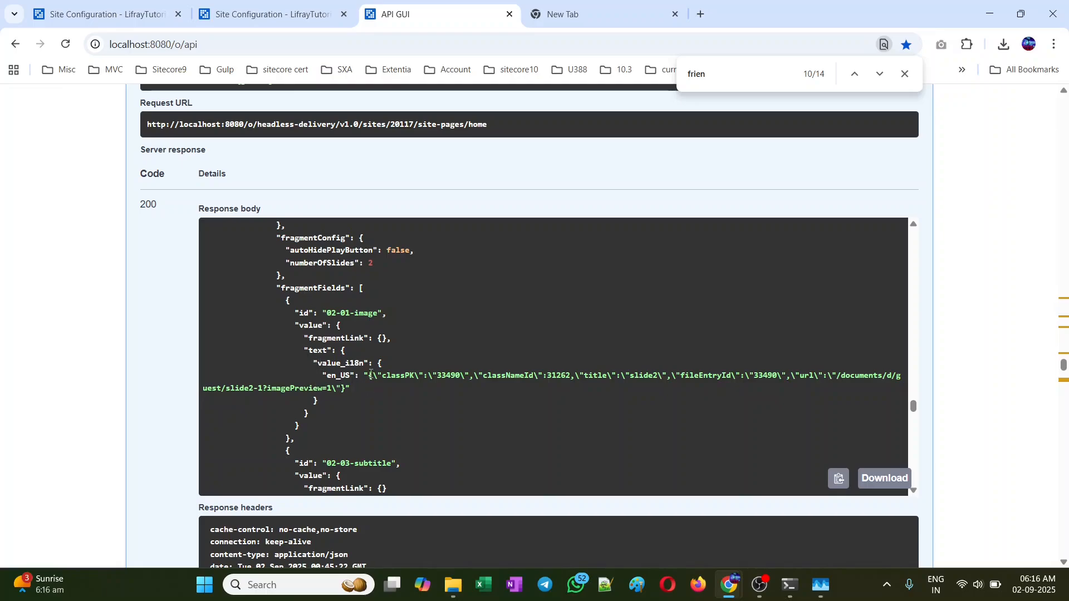
mouse_move(371, 378)
left_mouse_down()
mouse_move(363, 396)
mouse_move(339, 390)
mouse_move(353, 389)
left_mouse_up()
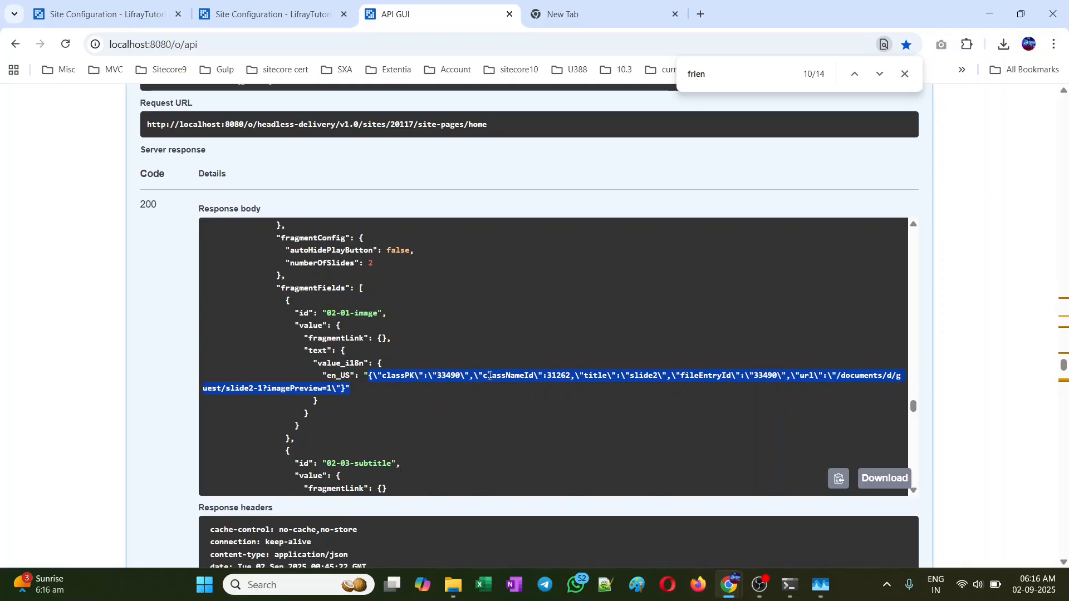
key("alt+Tab")
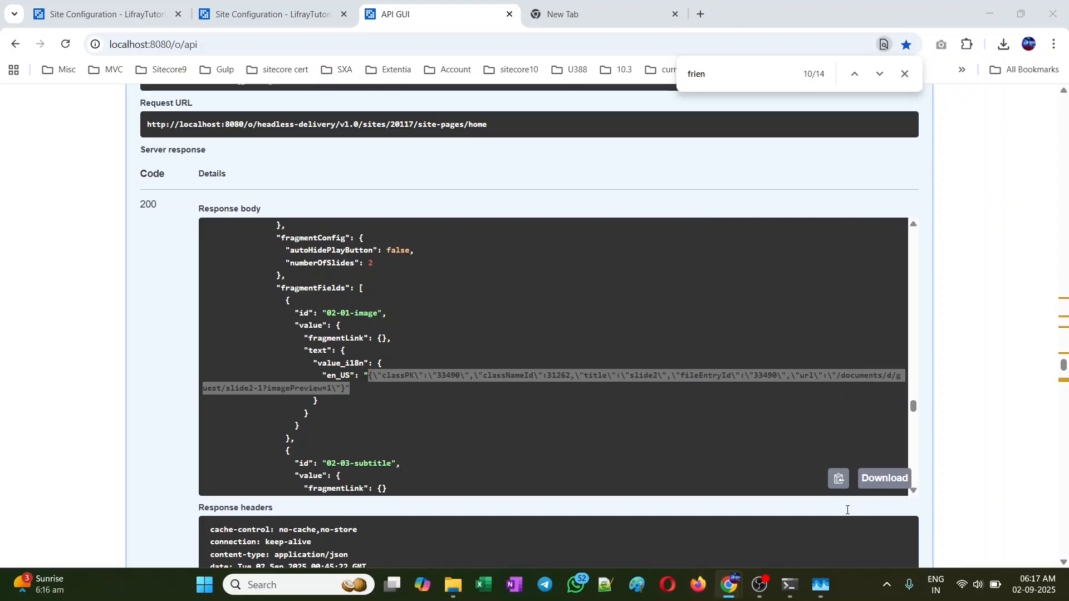
left_click(758, 594)
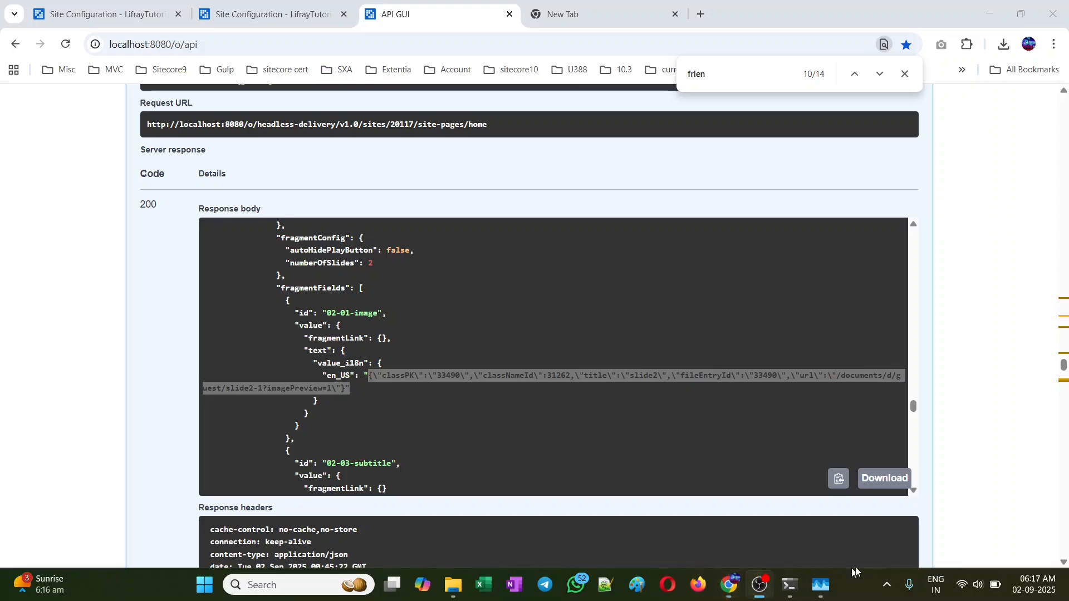